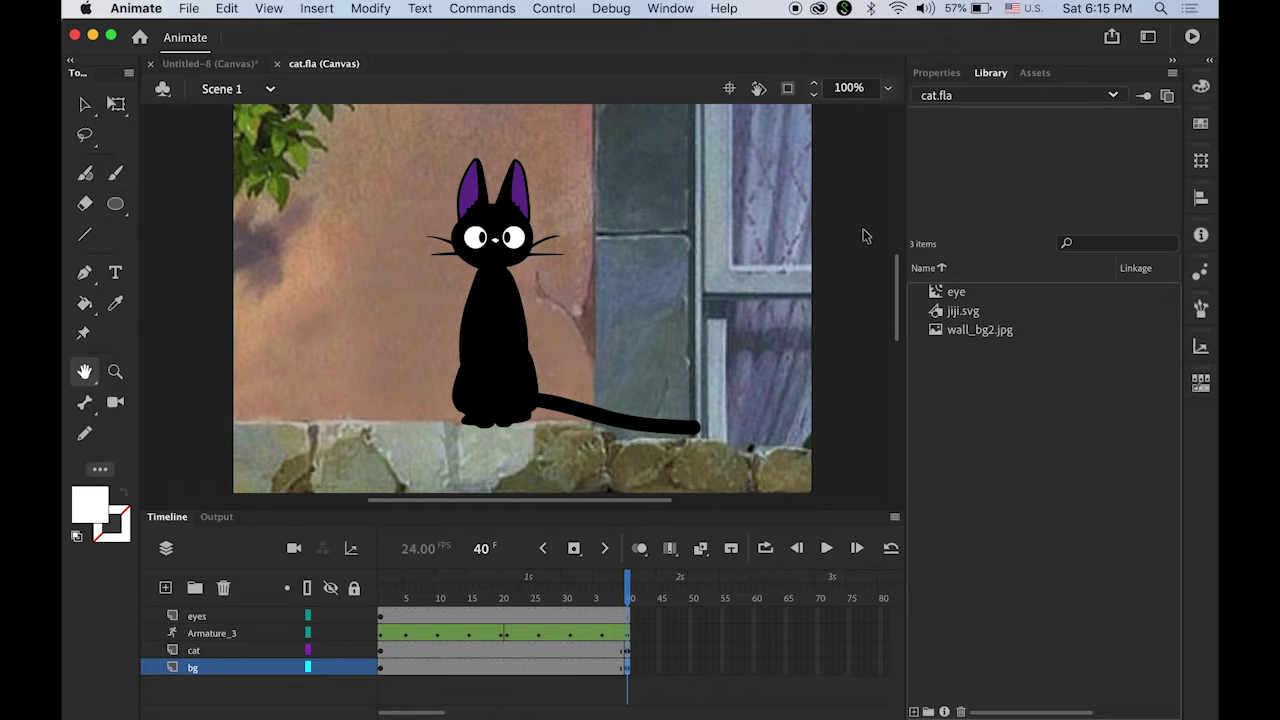
# Test-play the finished cat-on-the-wall animation with Cmd+Enter.
pyautogui.press('super+Return')
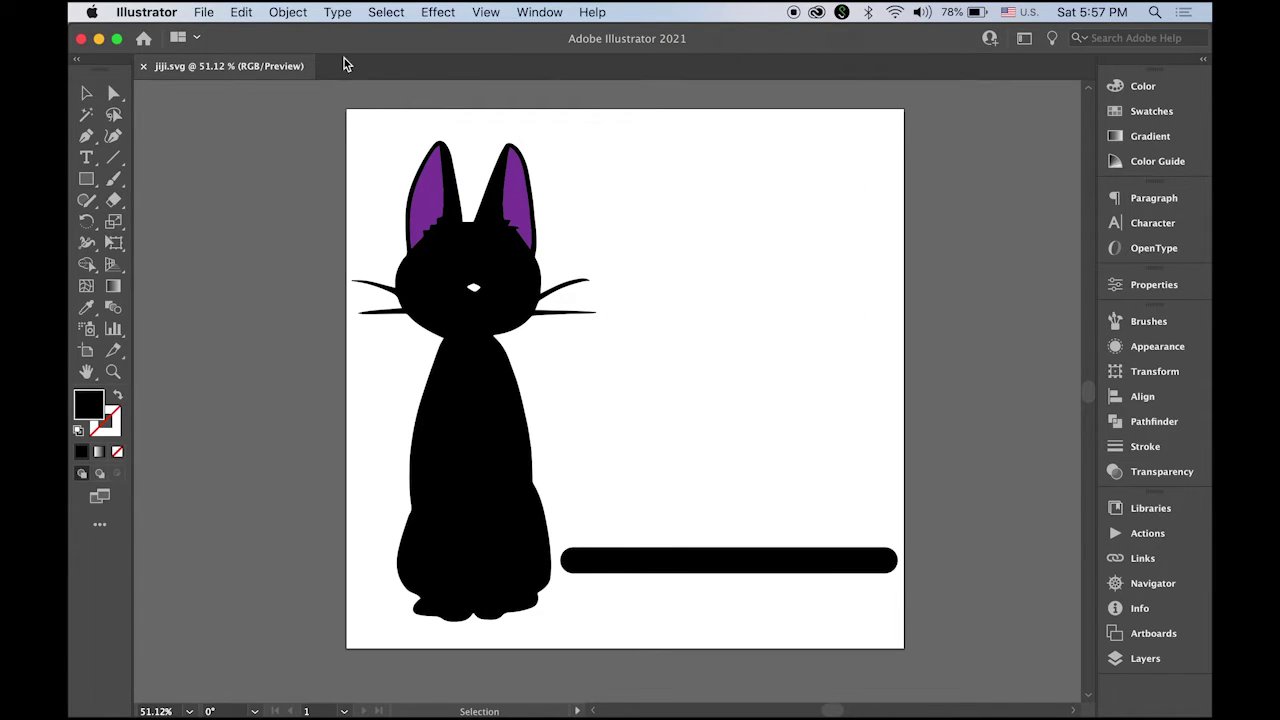
pyautogui.click(205, 12)
pyautogui.click(205, 12)
pyautogui.moveTo(453, 698)
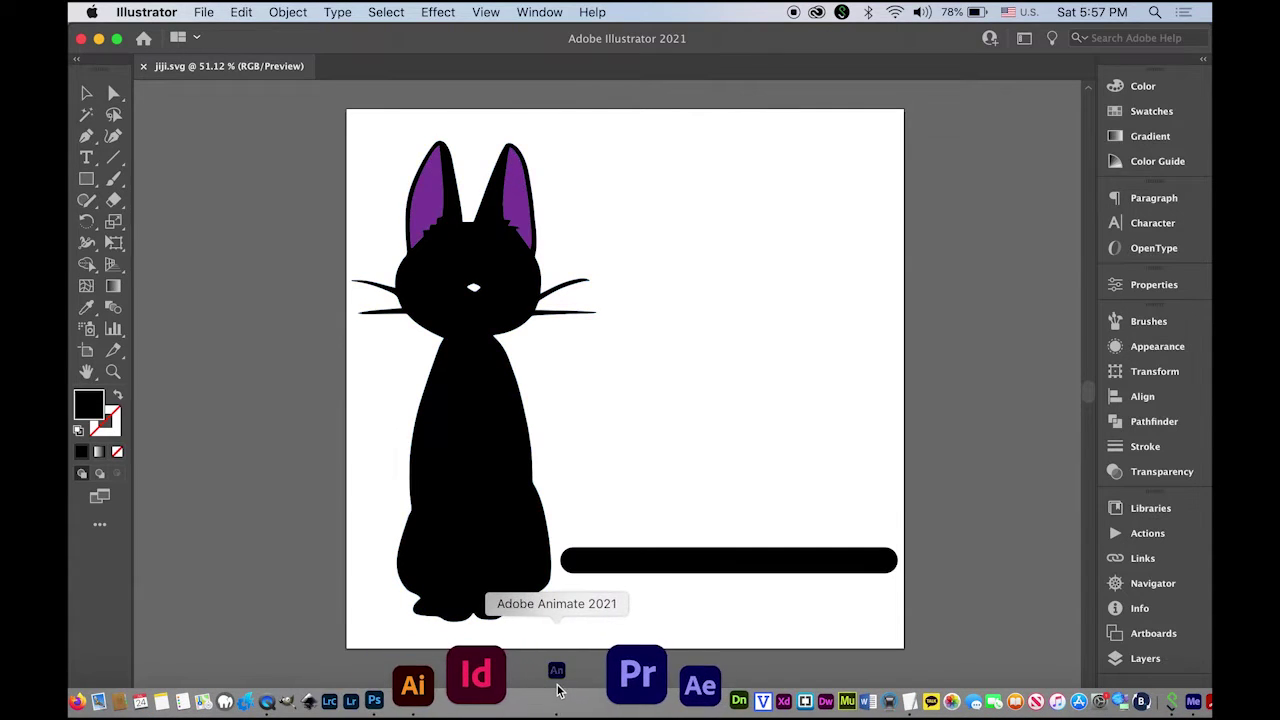
# Create a 640 × 480, 24 fps HTML5 Canvas document from the Web Low preset.
pyautogui.click(552, 684)
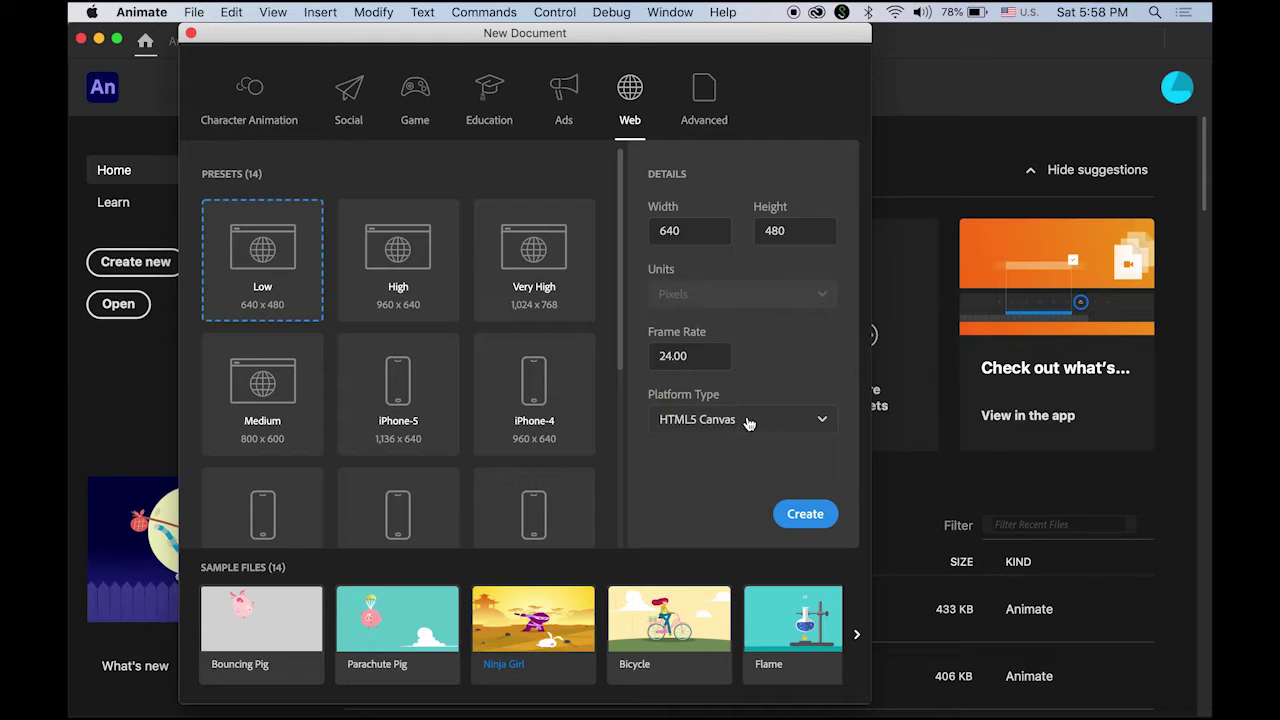
pyautogui.click(821, 421)
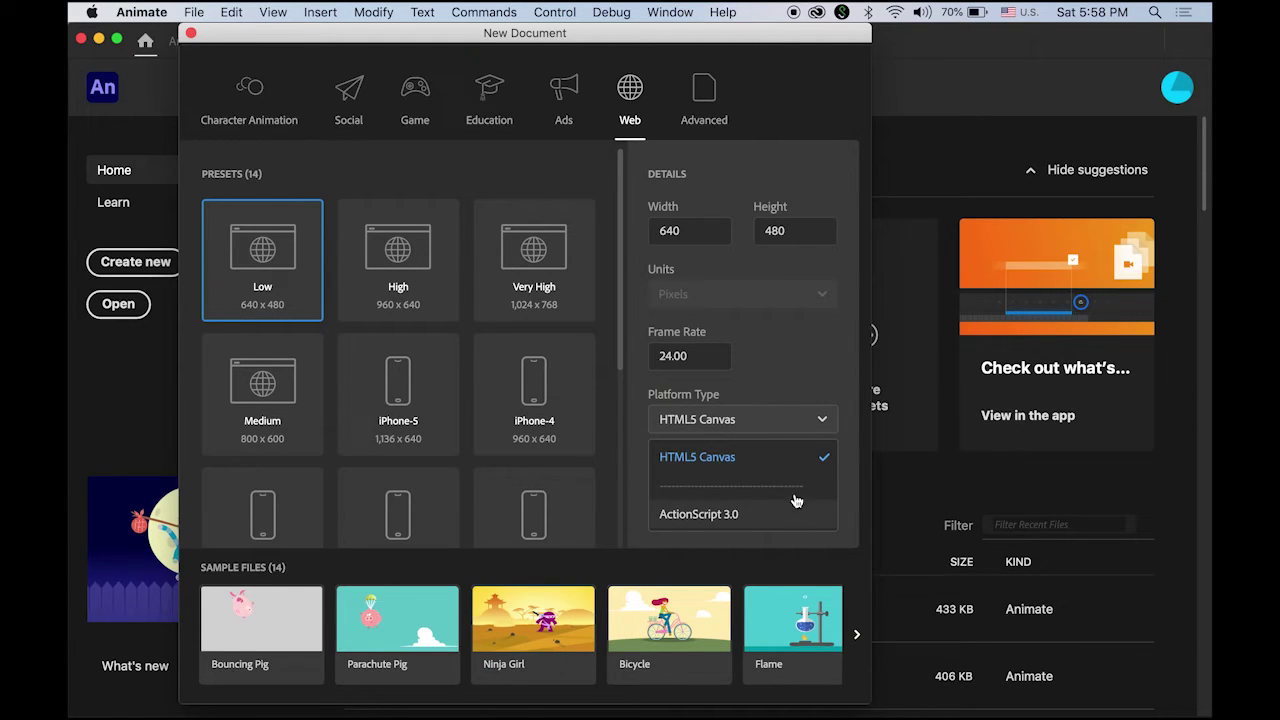
pyautogui.click(824, 446)
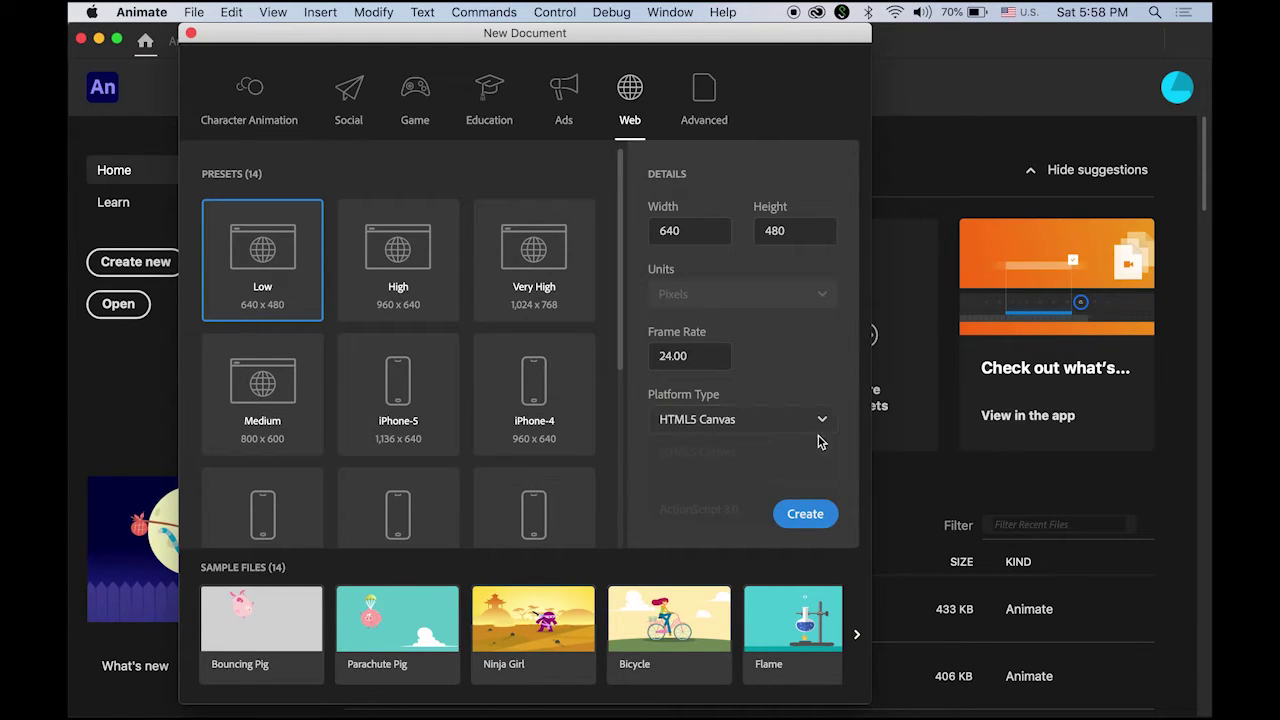
pyautogui.click(808, 516)
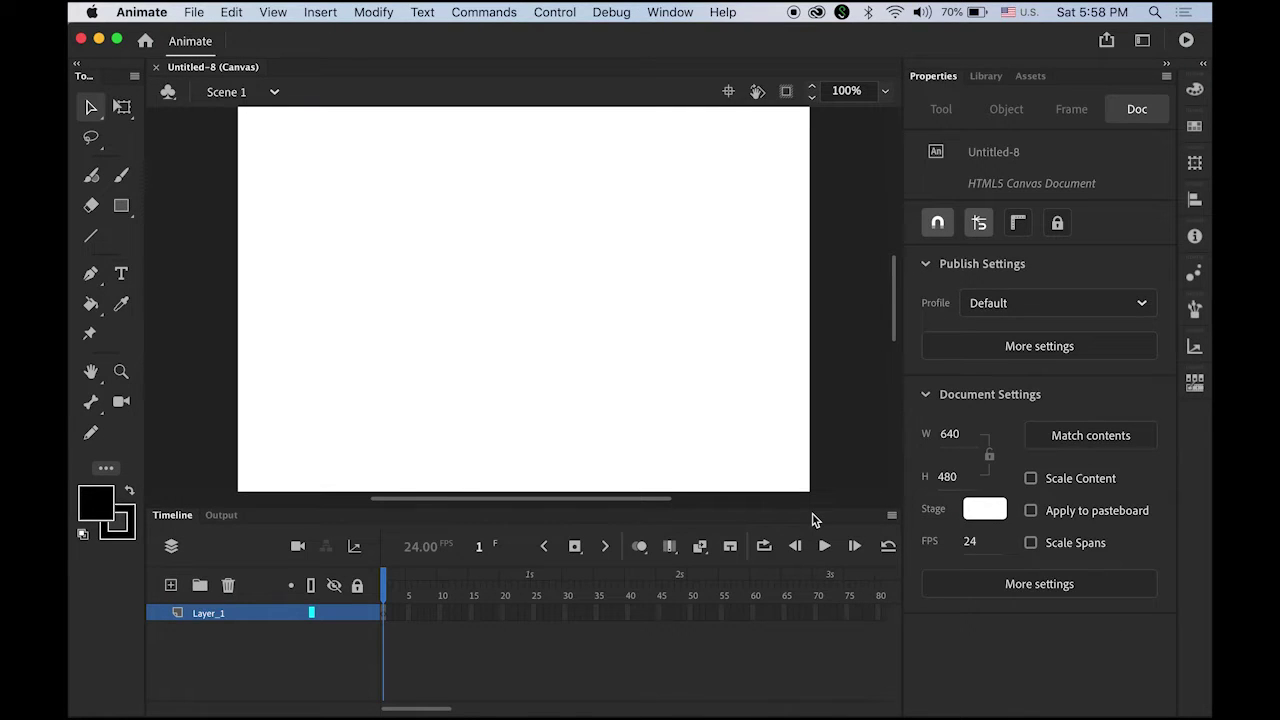
# Import background.jpg and jiji.svg into the library.
pyautogui.click(196, 12)
pyautogui.moveTo(303, 248)
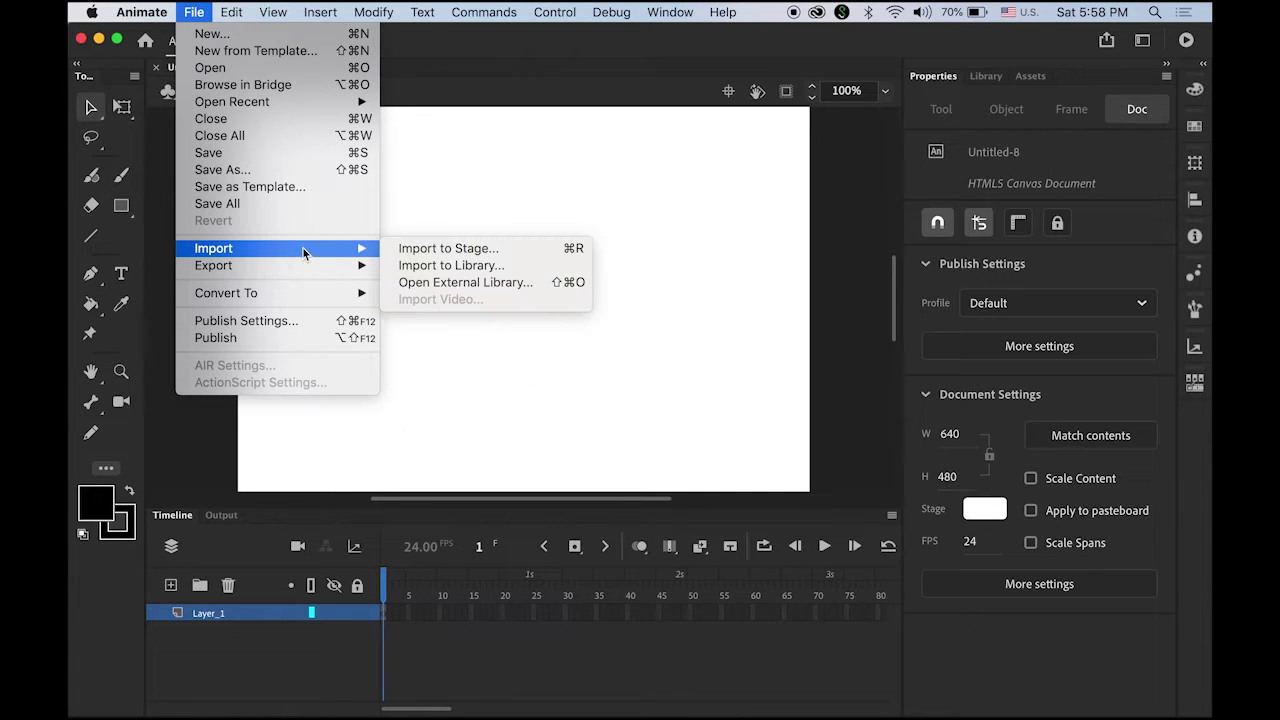
pyautogui.click(464, 266)
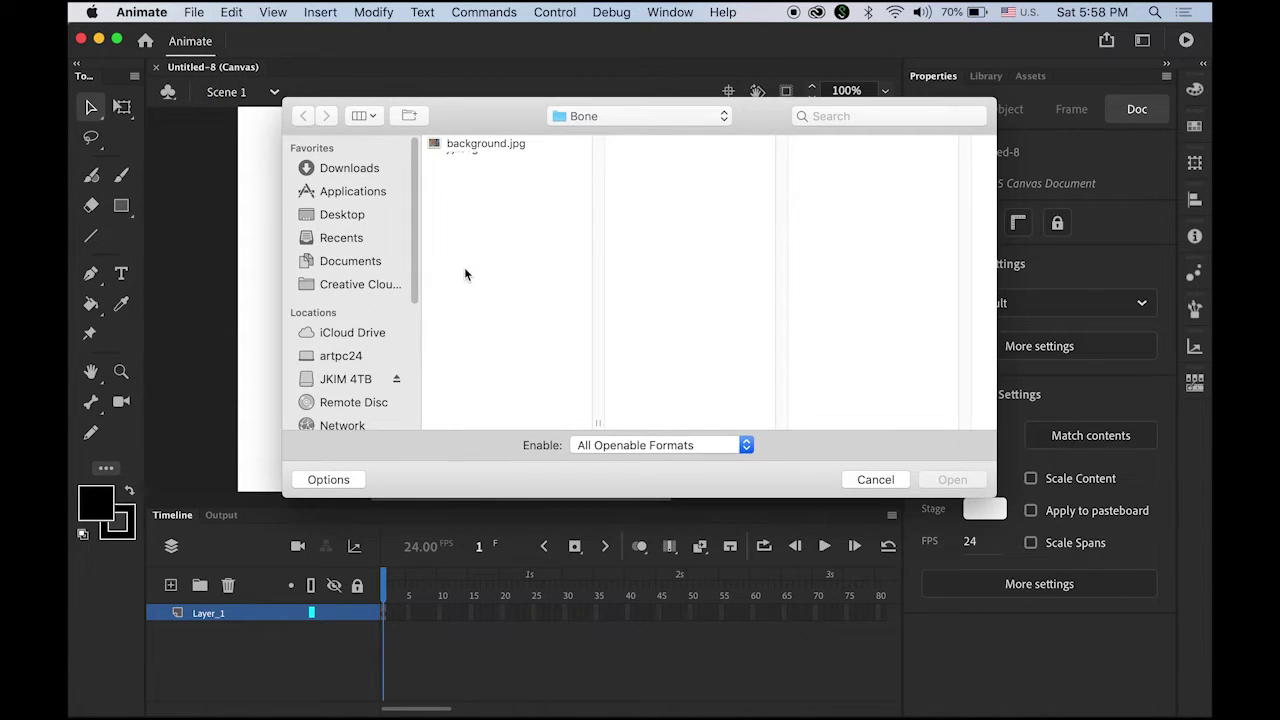
pyautogui.click(490, 145)
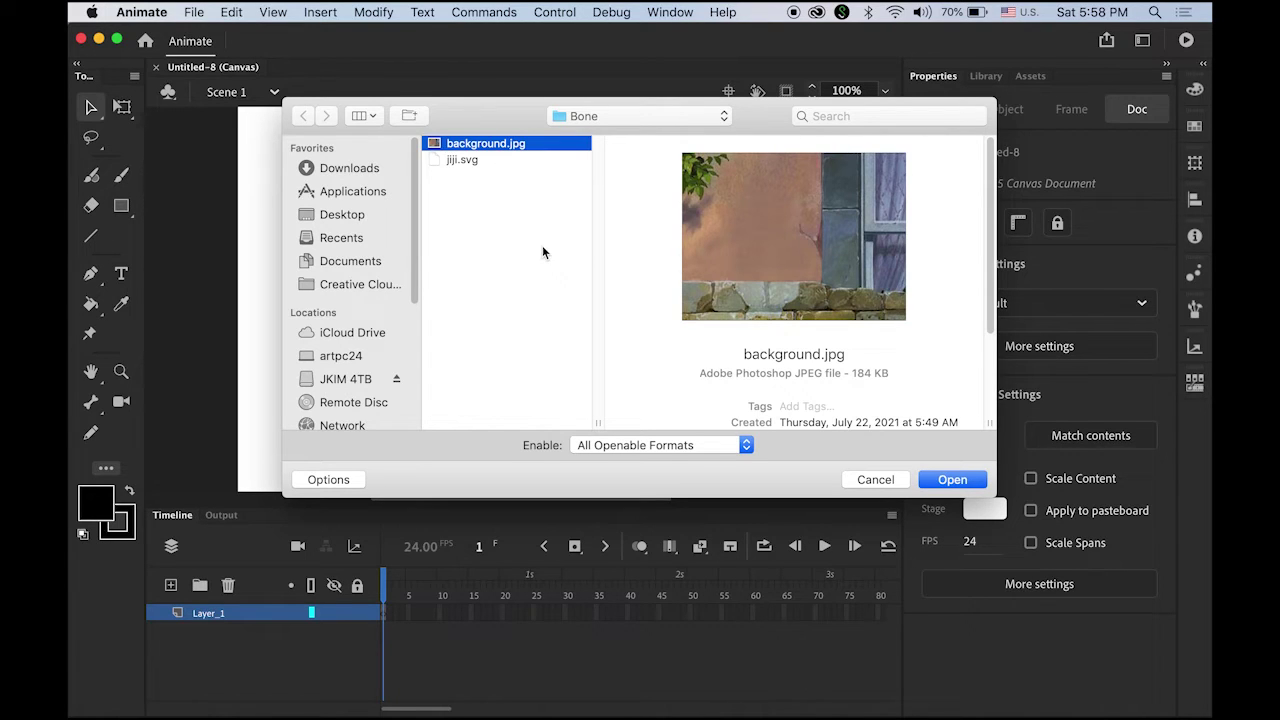
pyautogui.click(460, 162)
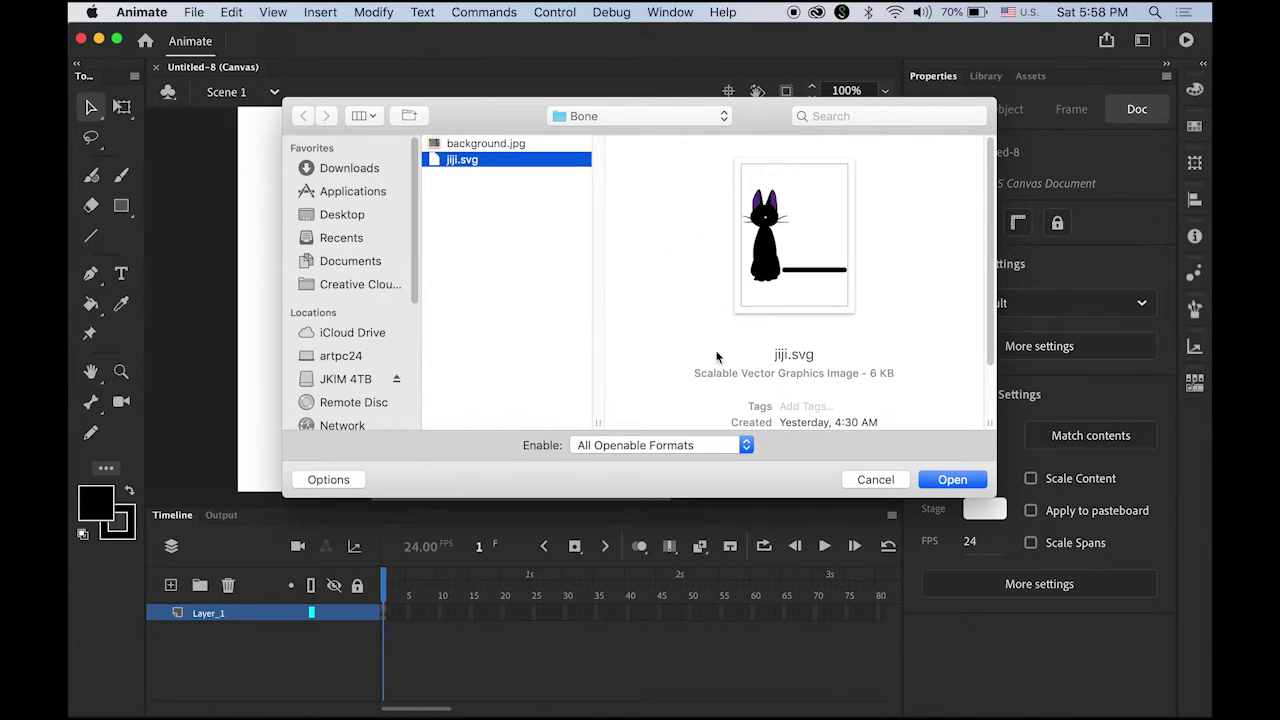
pyautogui.keyDown('shift'); pyautogui.click(503, 146); pyautogui.keyUp('shift')
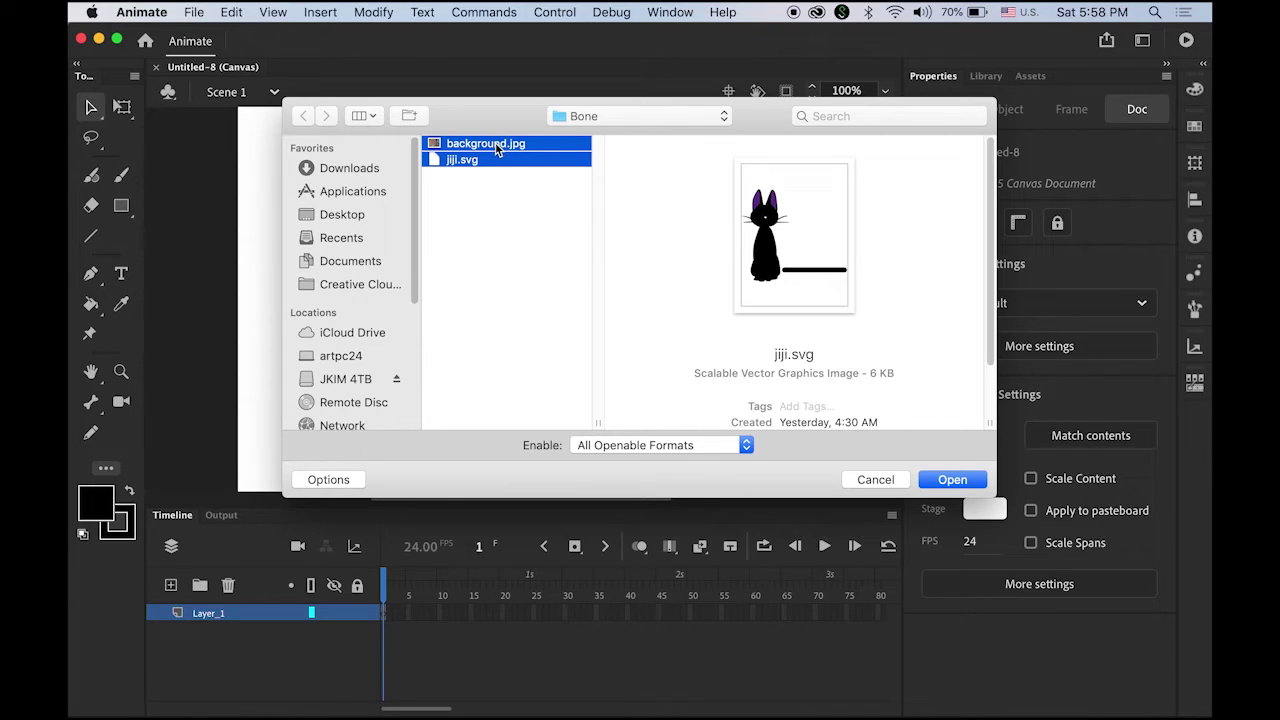
pyautogui.click(958, 480)
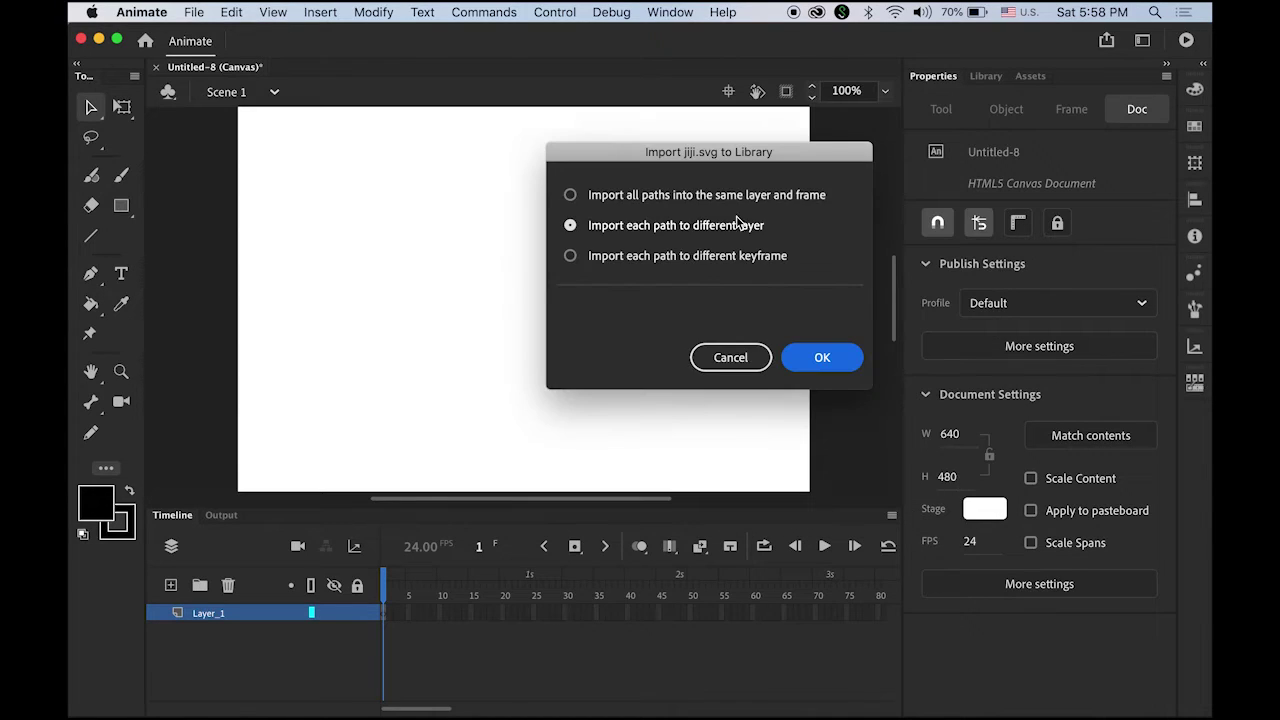
# Keep all SVG paths in one layer and frame, then preview background.jpg in the Library.
pyautogui.click(570, 195)
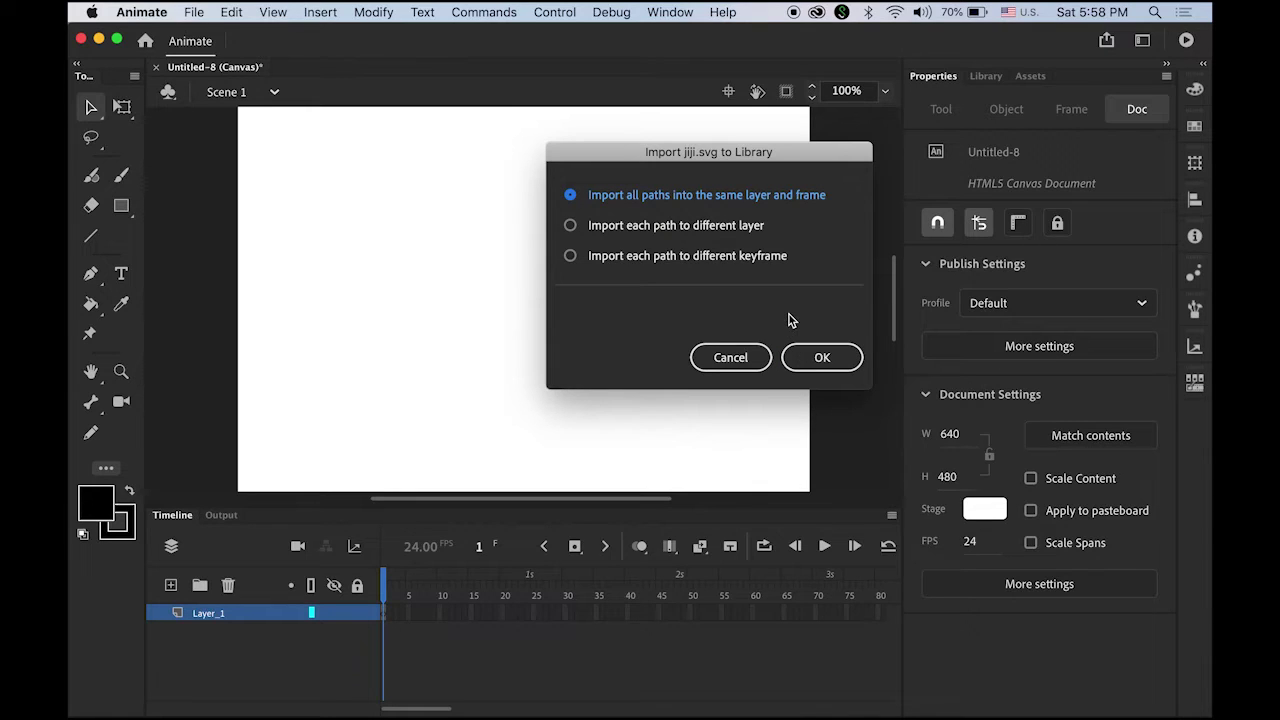
pyautogui.click(820, 362)
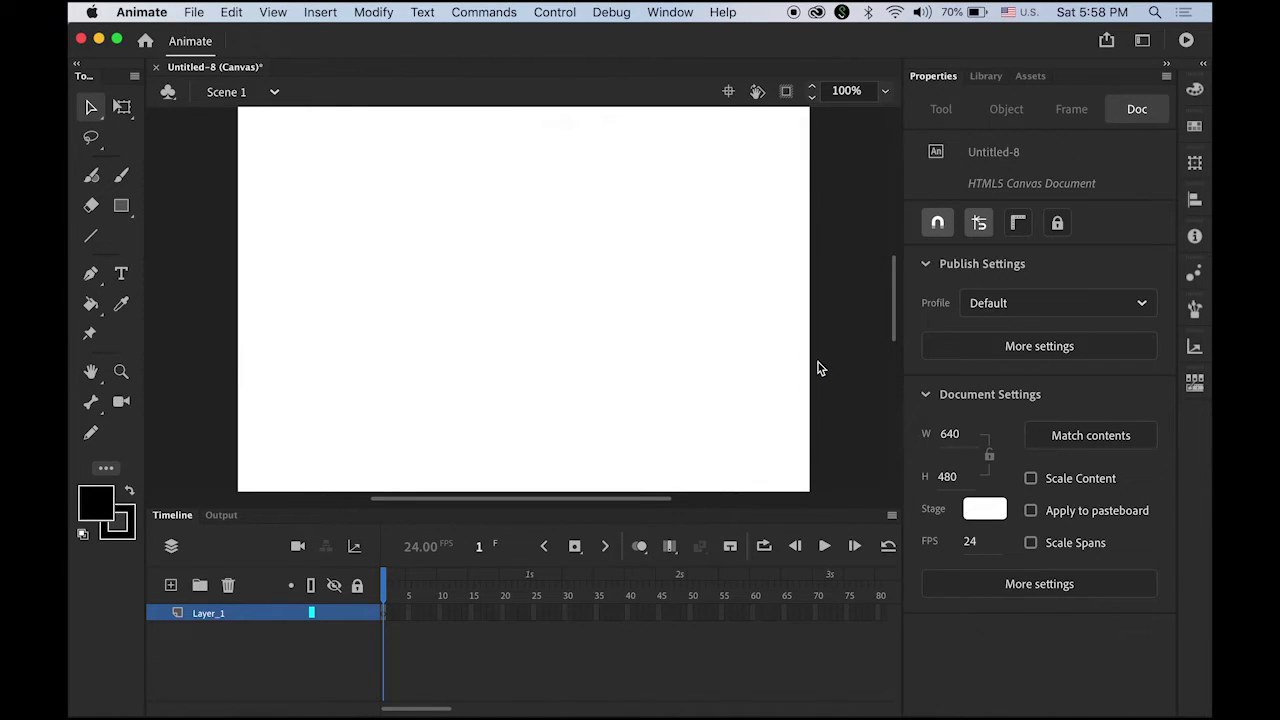
pyautogui.click(985, 77)
pyautogui.click(975, 296)
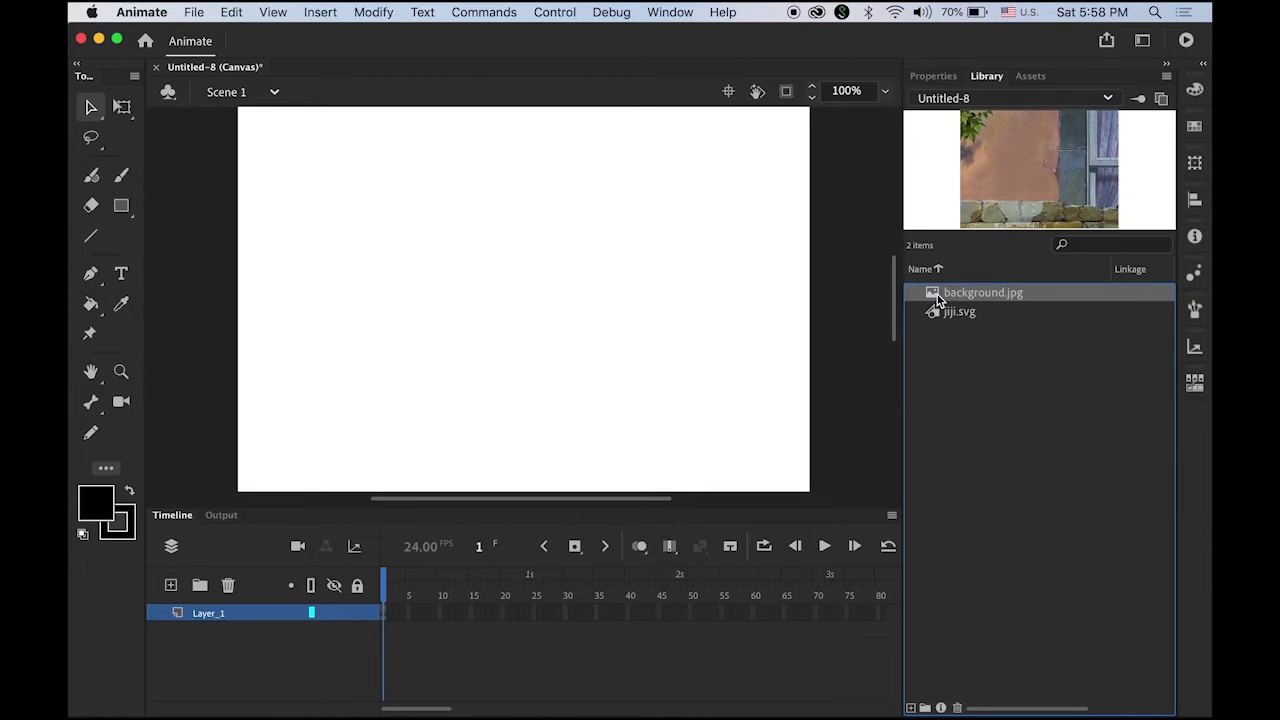
# Place background.jpg on the stage at X 0, Y 0.
pyautogui.moveTo(937, 299); pyautogui.dragTo(490, 300)
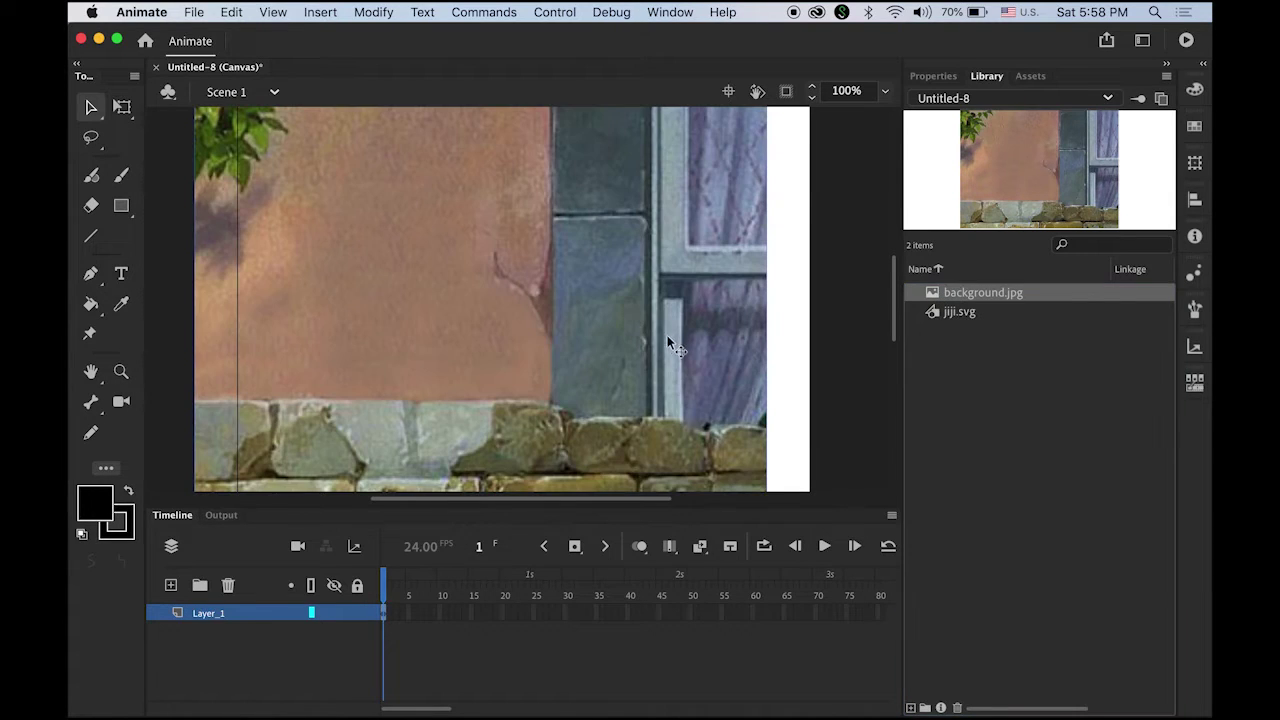
pyautogui.click(933, 76)
pyautogui.click(1051, 312)
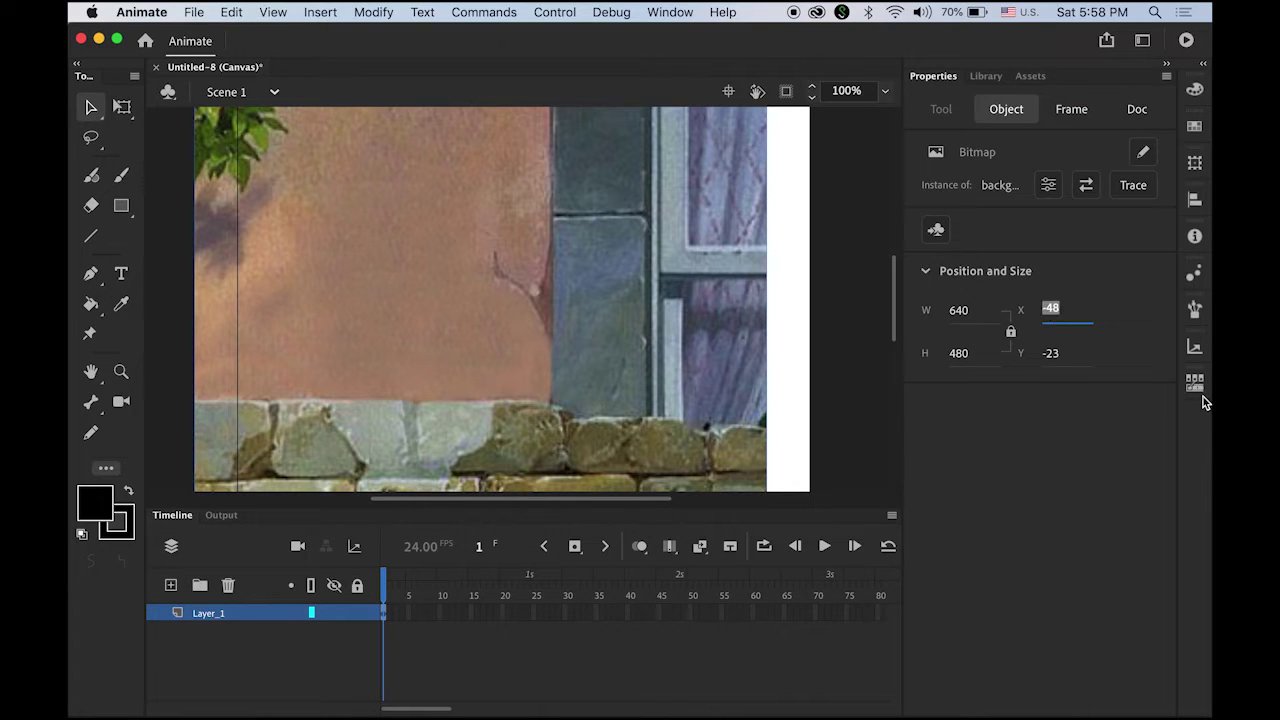
pyautogui.write('0')
pyautogui.press('Tab')
pyautogui.write('0')
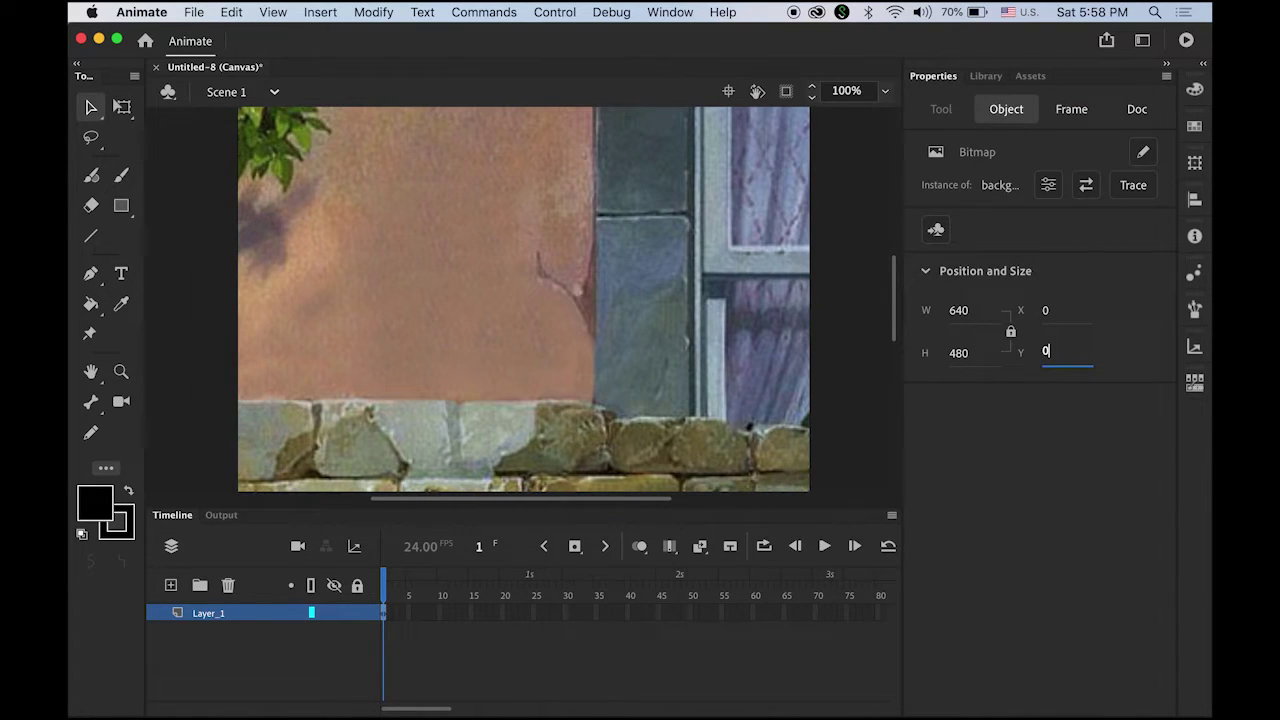
pyautogui.press('Return')
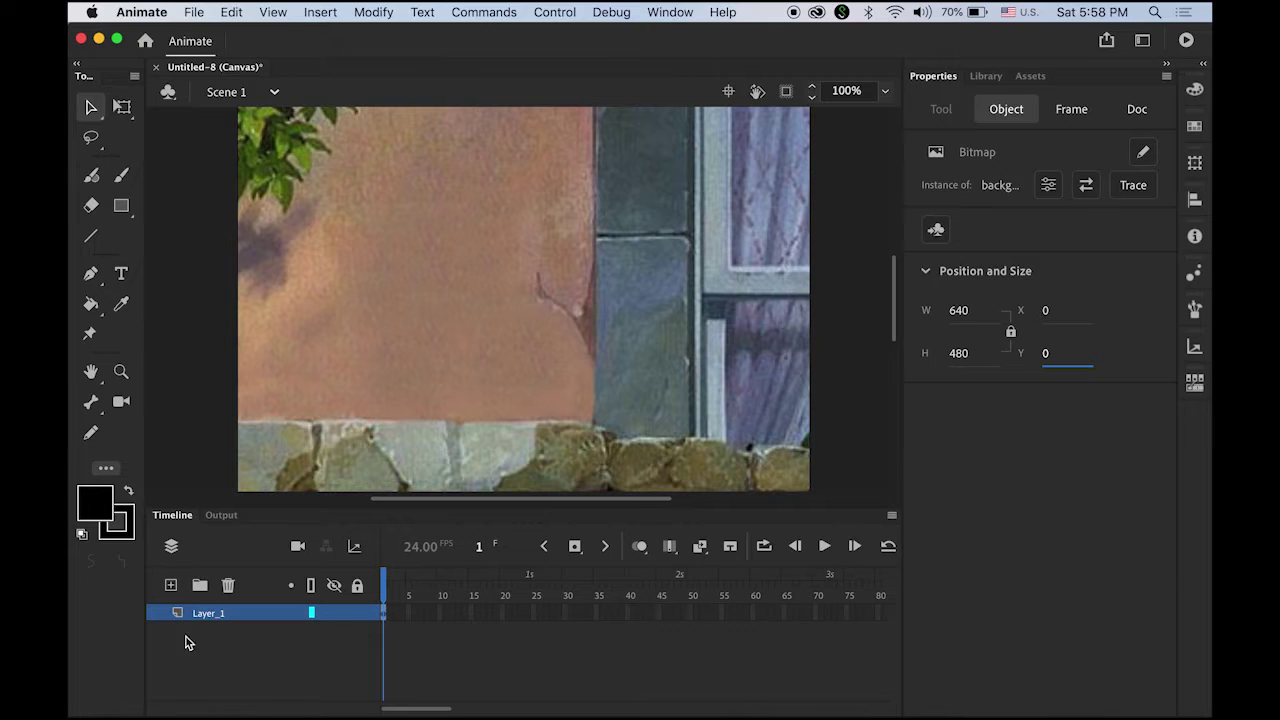
# Rename the first layer to bg and add a new layer named cat above it.
pyautogui.doubleClick(208, 613)
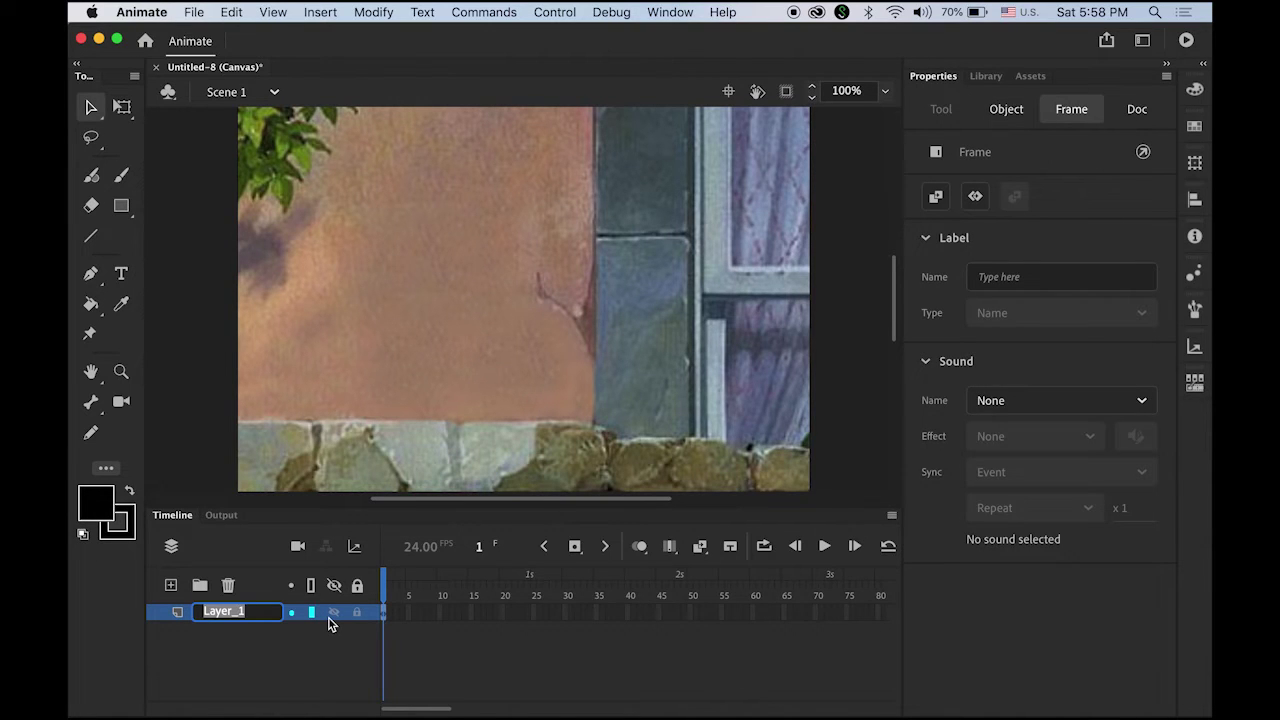
pyautogui.write('bg')
pyautogui.press('Return')
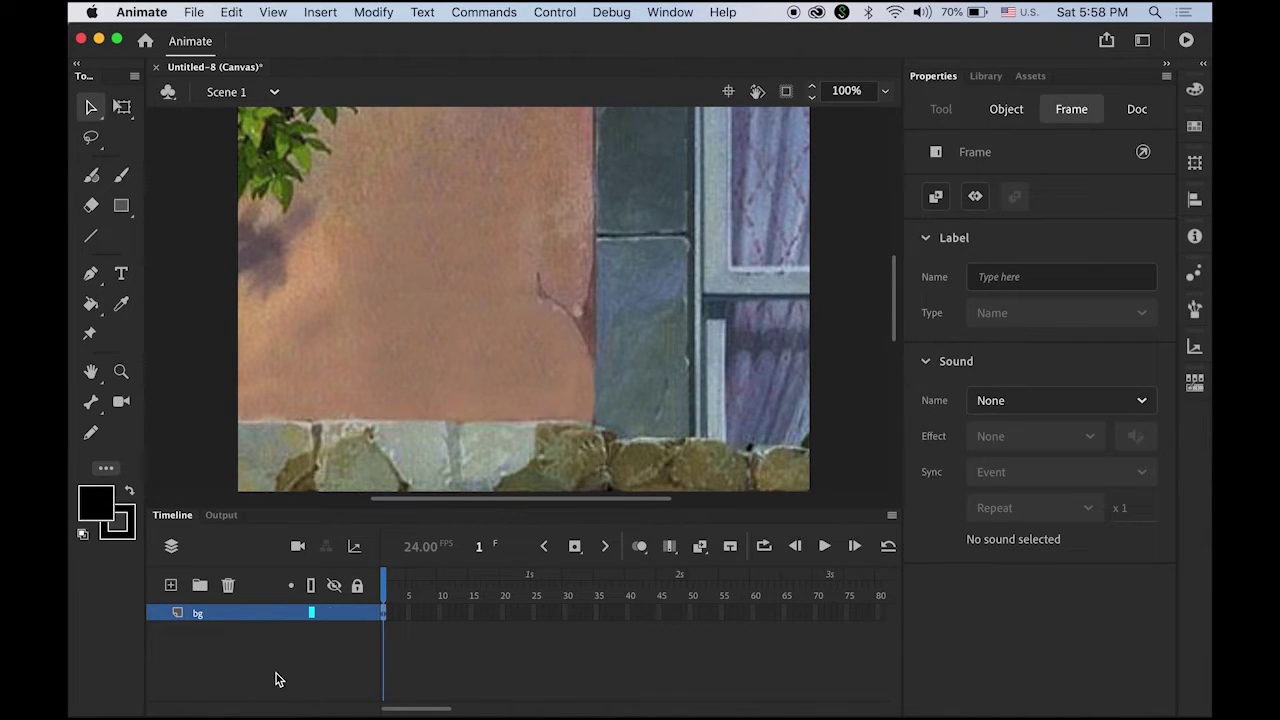
pyautogui.click(171, 586)
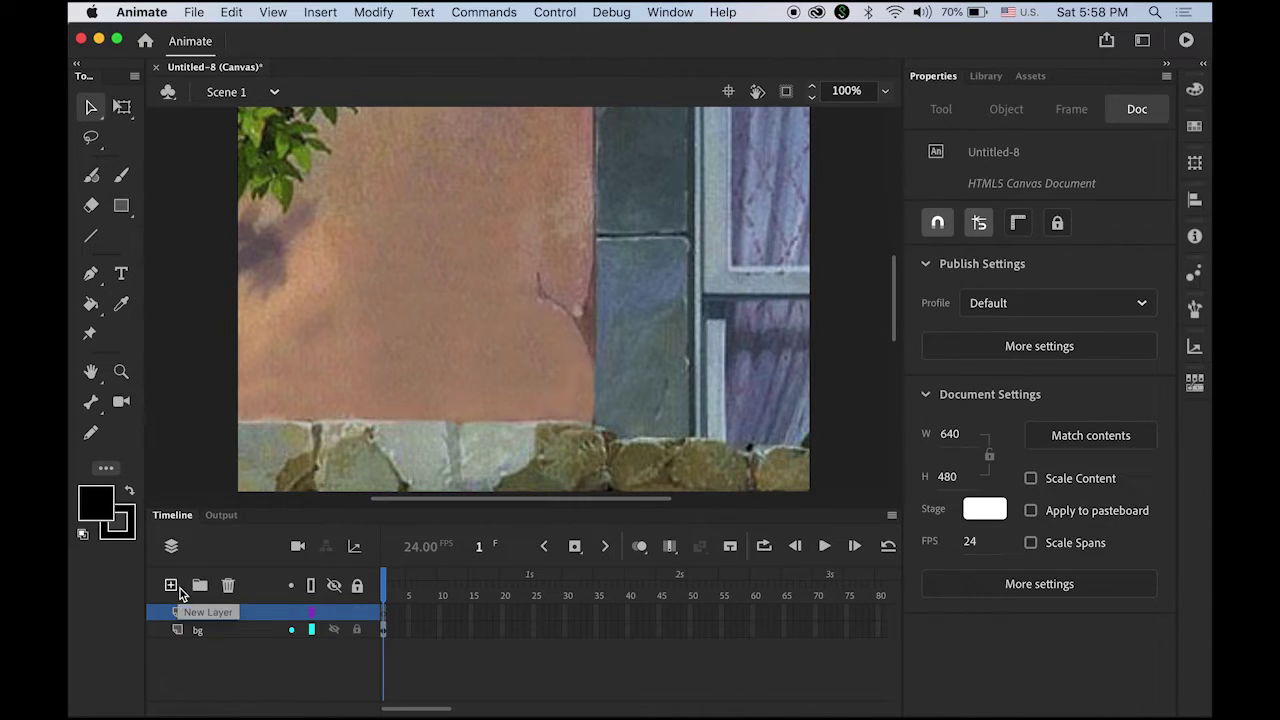
pyautogui.doubleClick(223, 611)
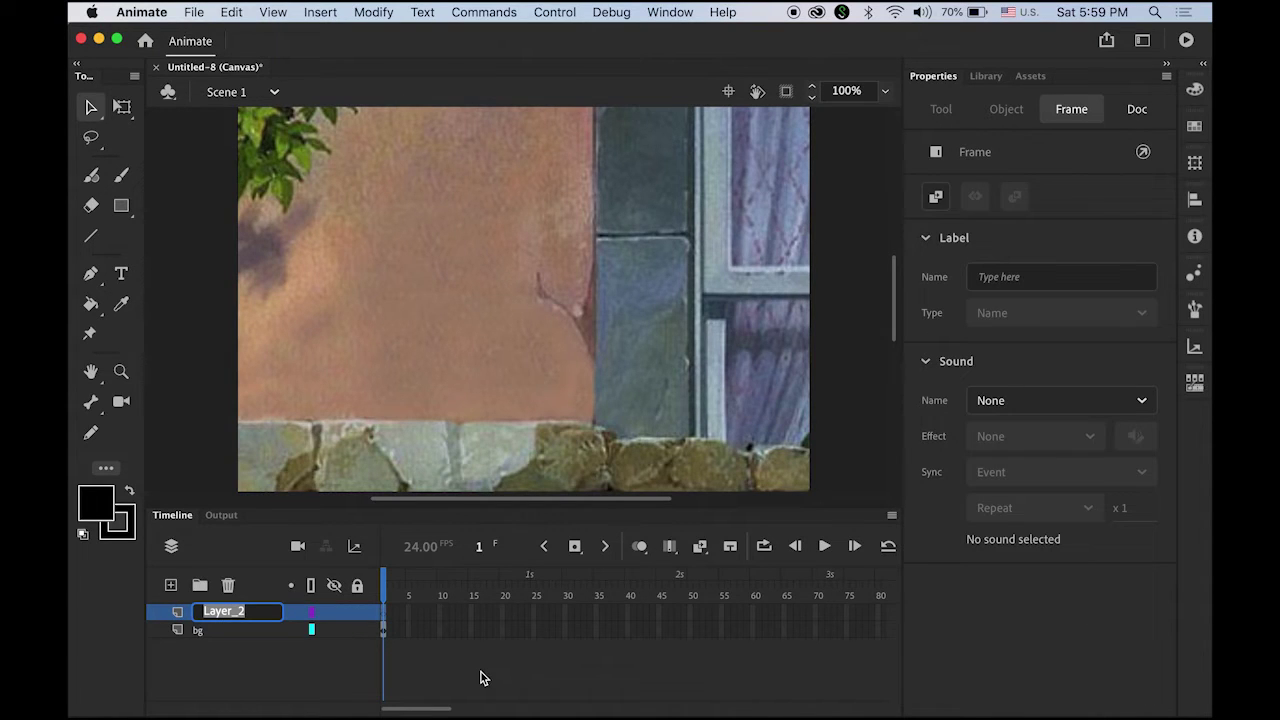
pyautogui.write('cat')
pyautogui.press('Return')
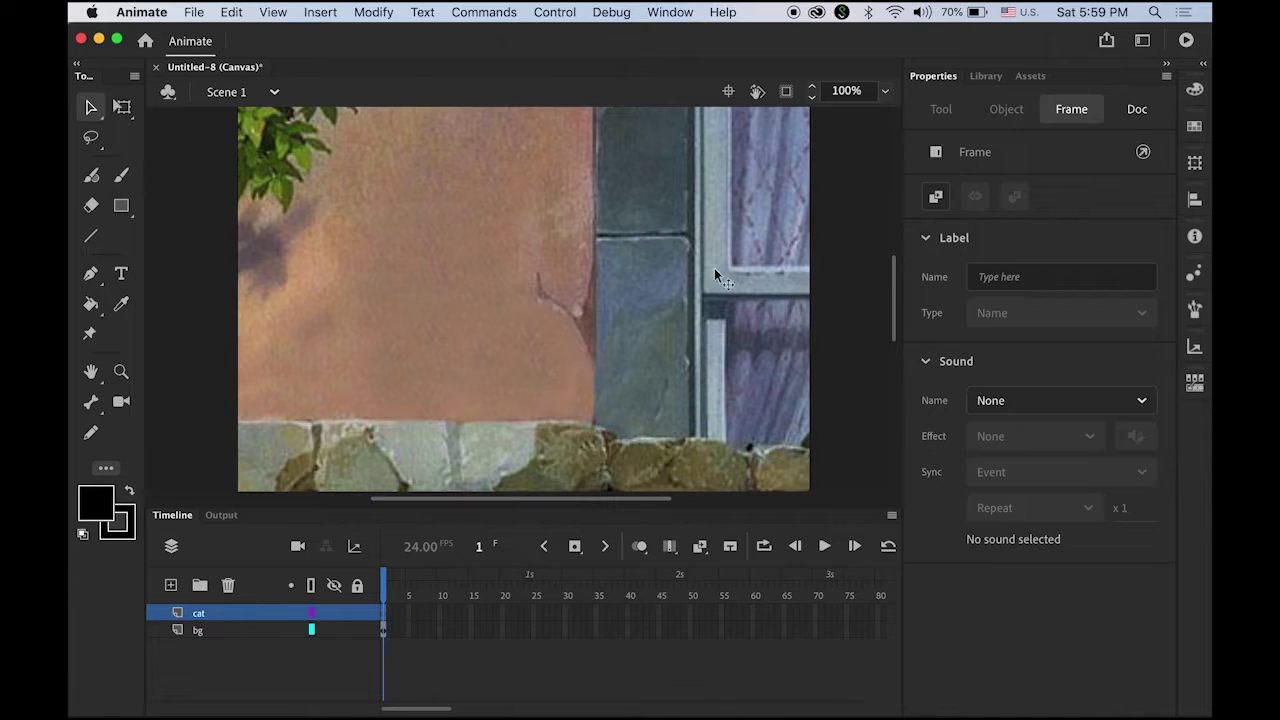
# Drag jiji.svg from the library onto the stage and zoom out.
pyautogui.click(986, 76)
pyautogui.click(950, 314)
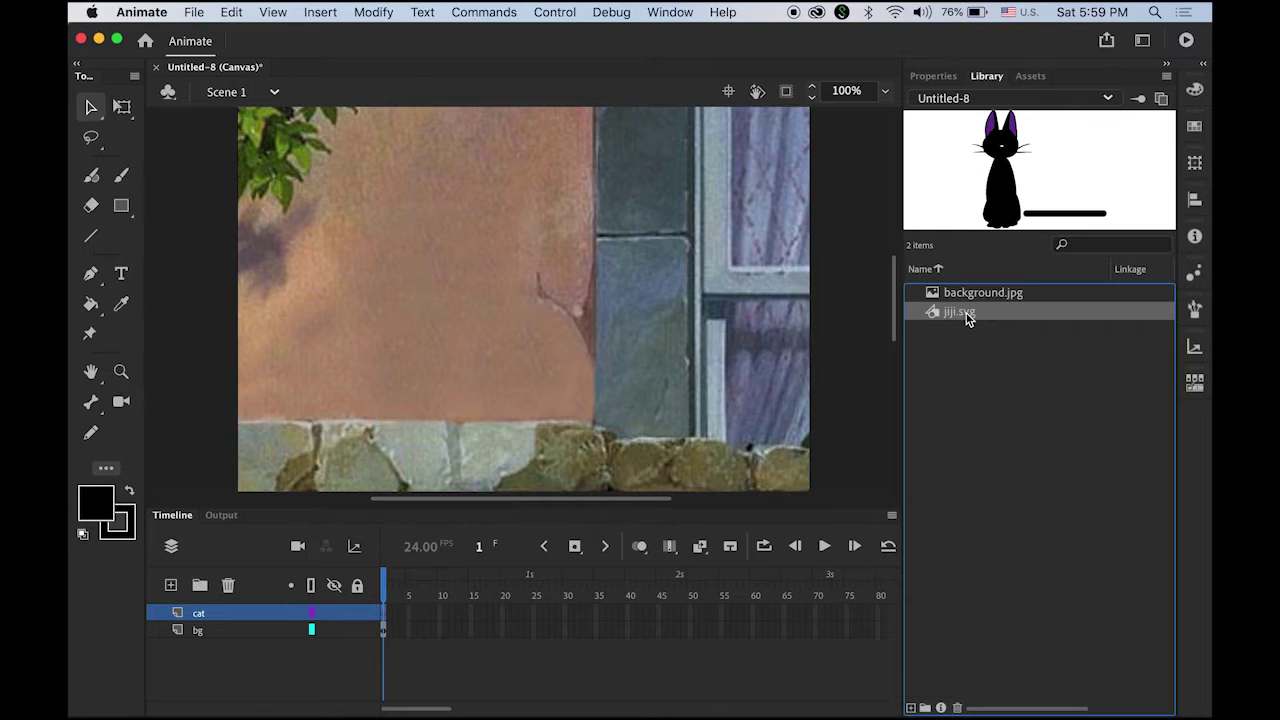
pyautogui.moveTo(966, 318); pyautogui.dragTo(524, 340)
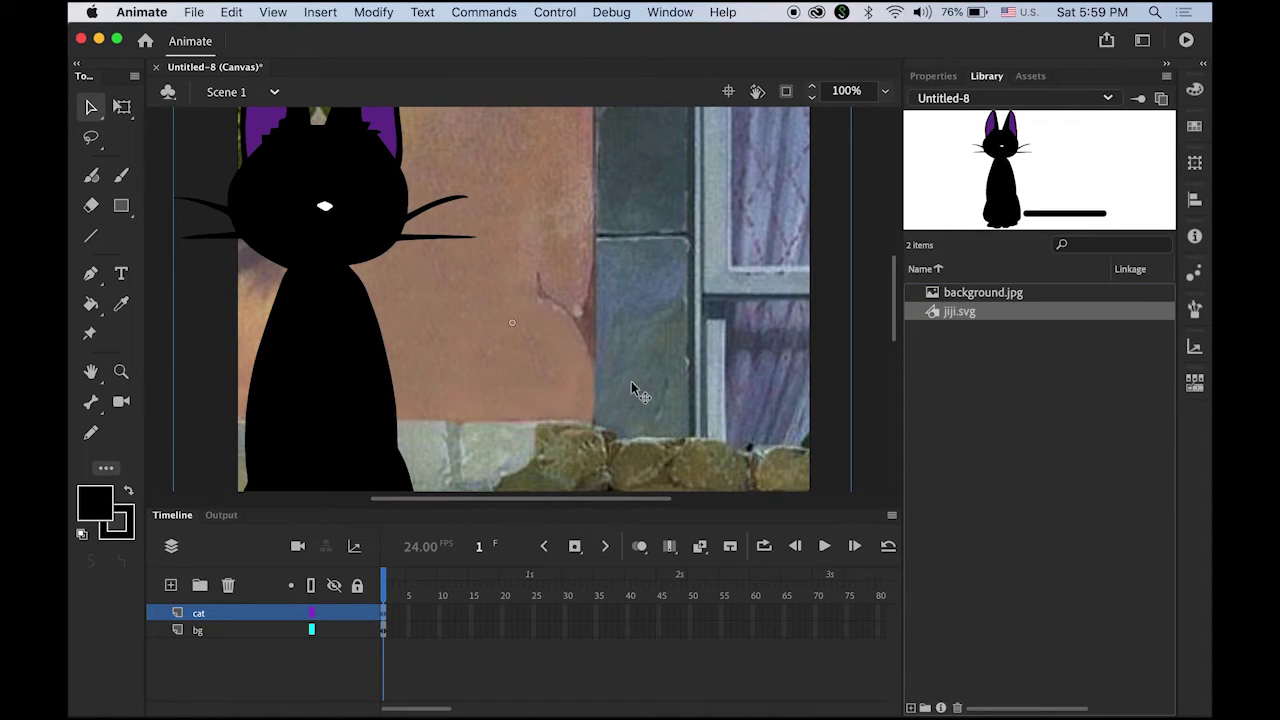
pyautogui.press('super+minus')
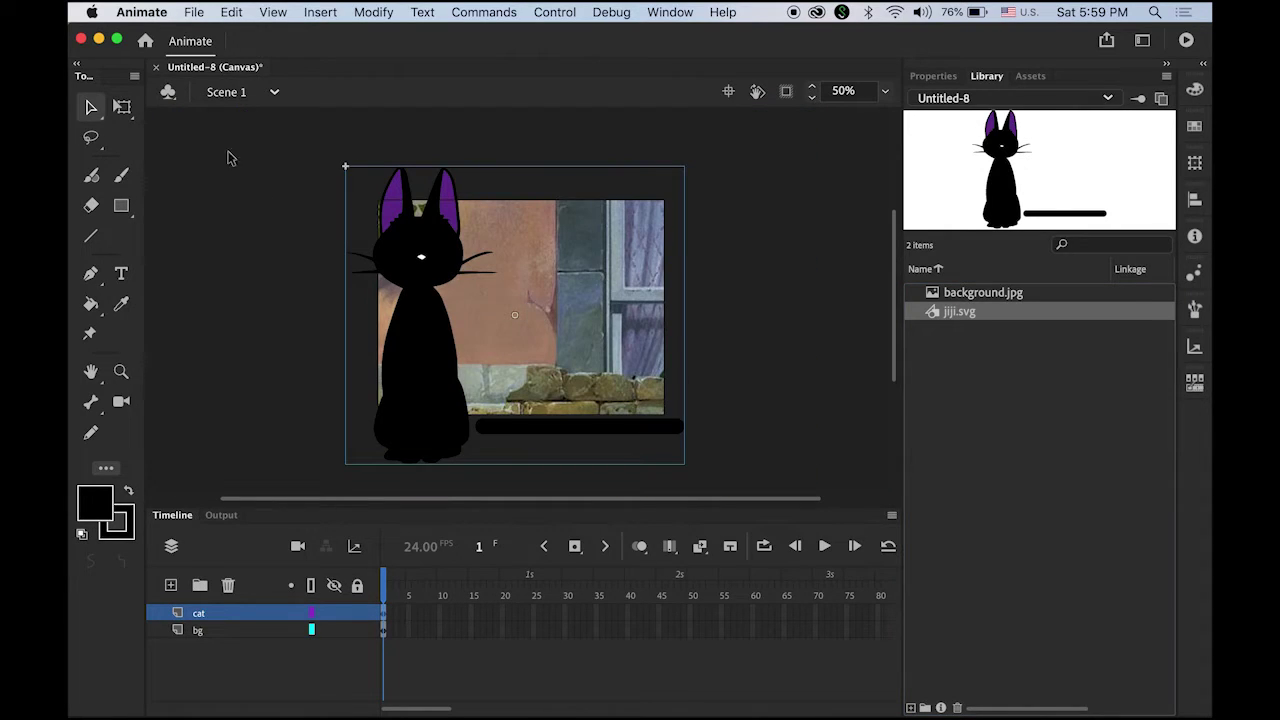
# Scale the cat down with Free Transform and move it up and right along the wall.
pyautogui.click(122, 106)
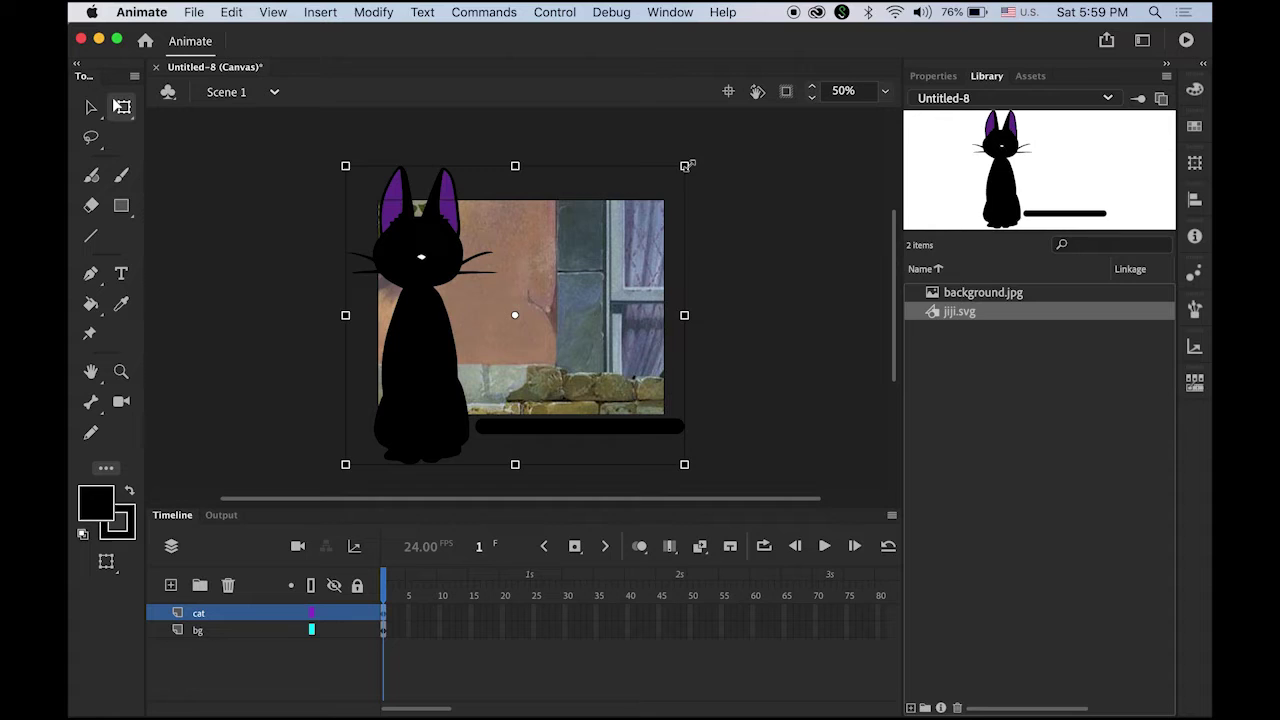
pyautogui.moveTo(686, 166); pyautogui.dragTo(612, 247)
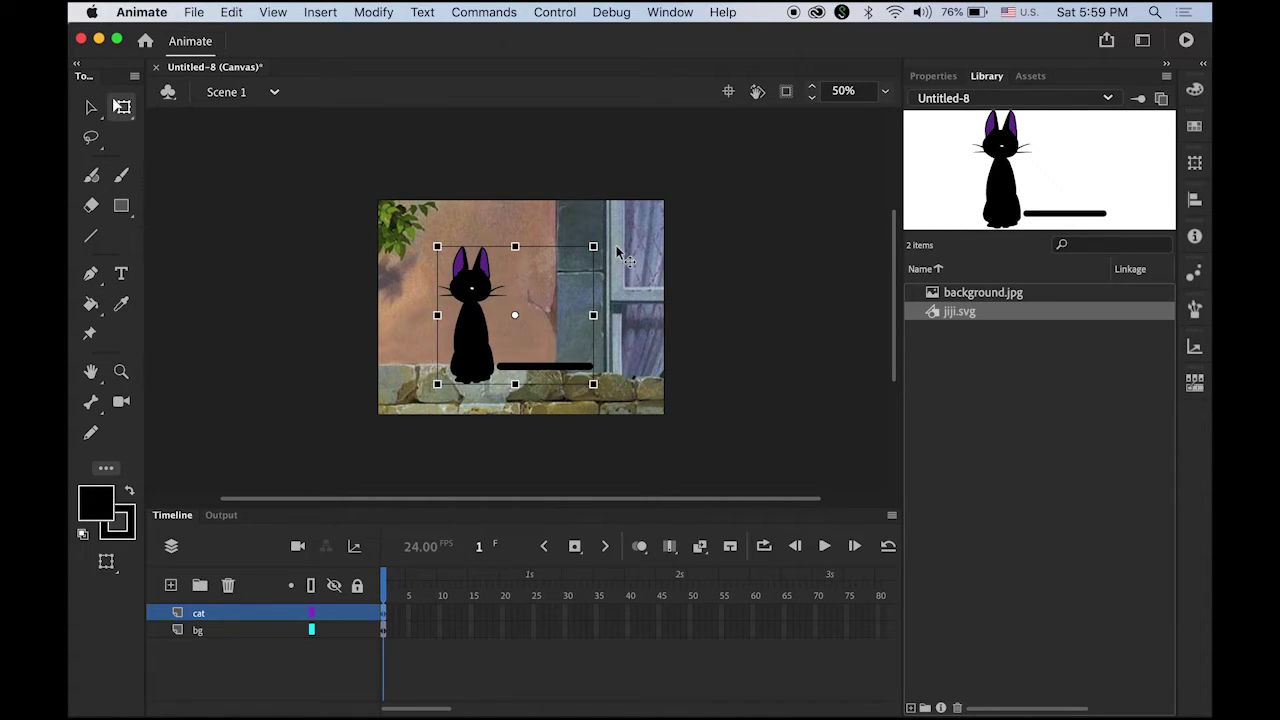
pyautogui.moveTo(470, 354); pyautogui.dragTo(515, 339)
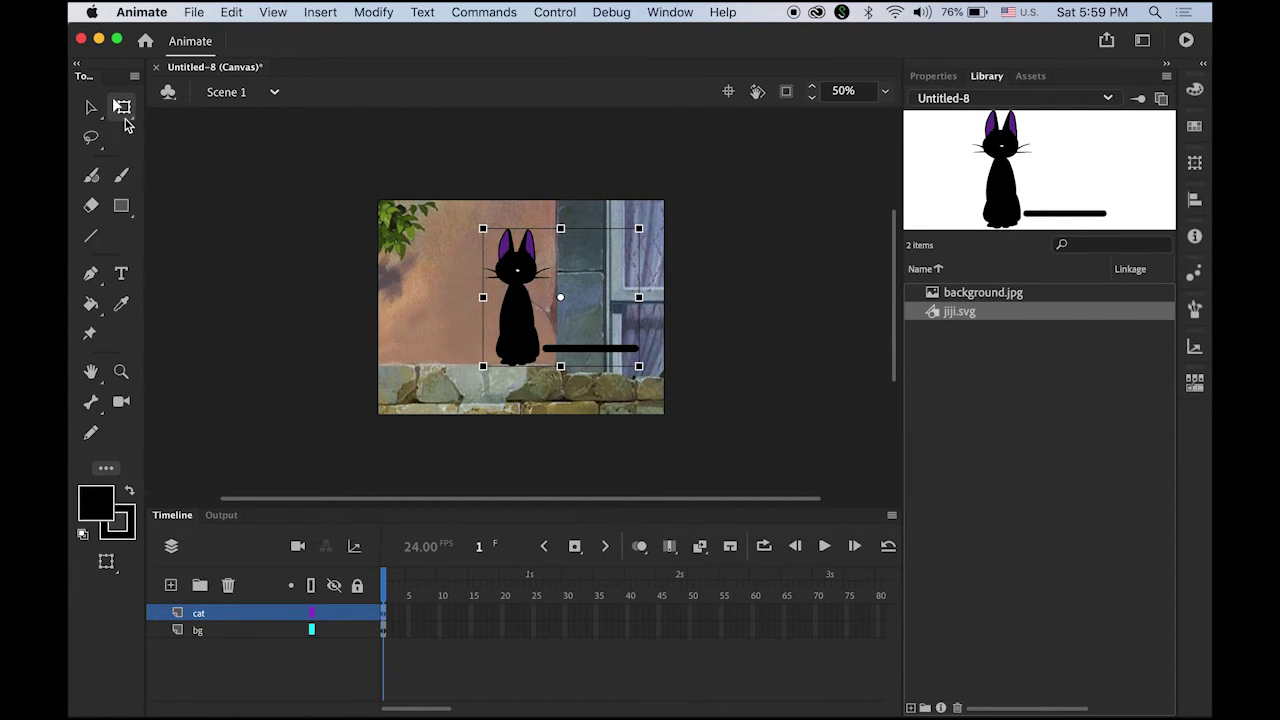
pyautogui.click(90, 107)
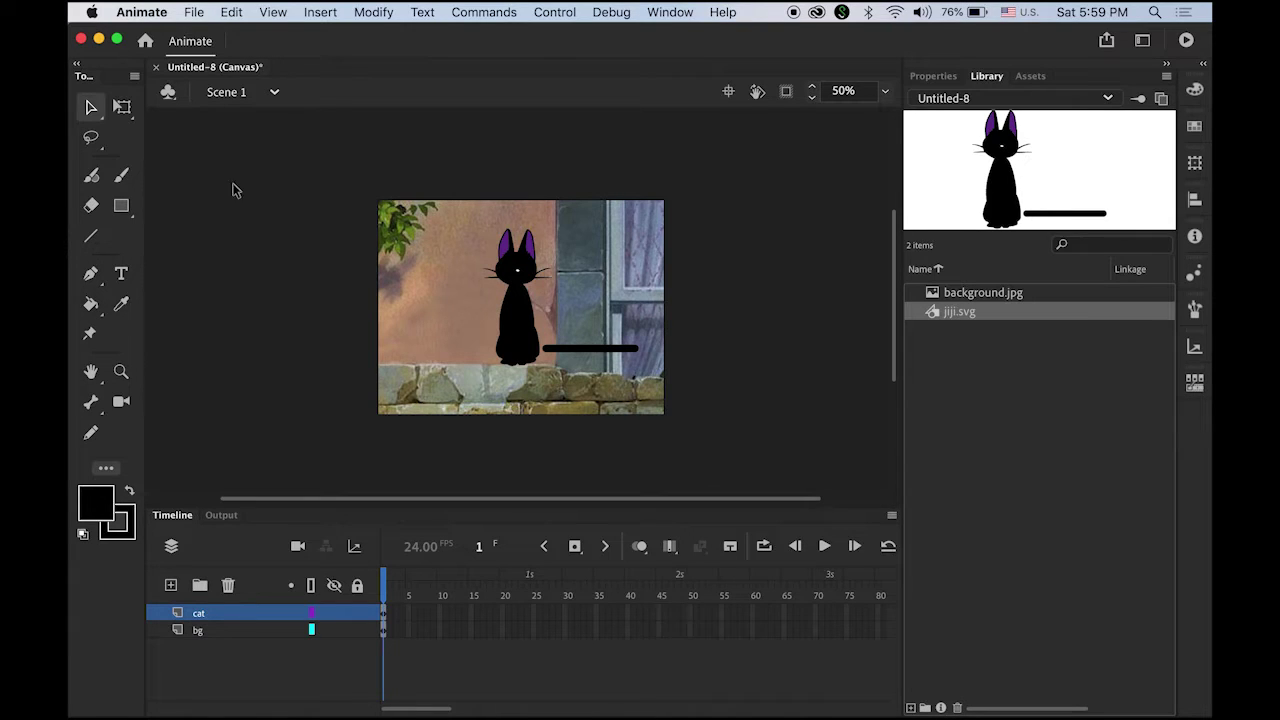
# Break the cat symbol apart and cut the black tail bar away from it.
pyautogui.click(547, 350)
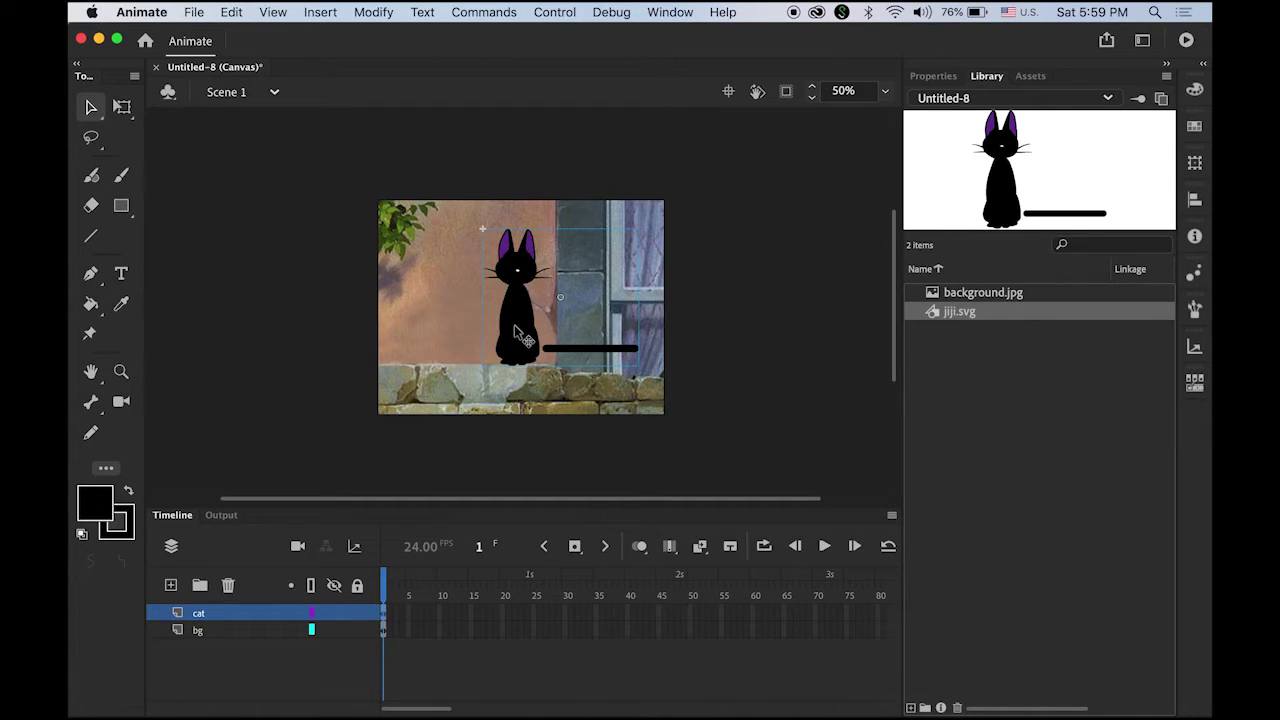
pyautogui.click(328, 14)
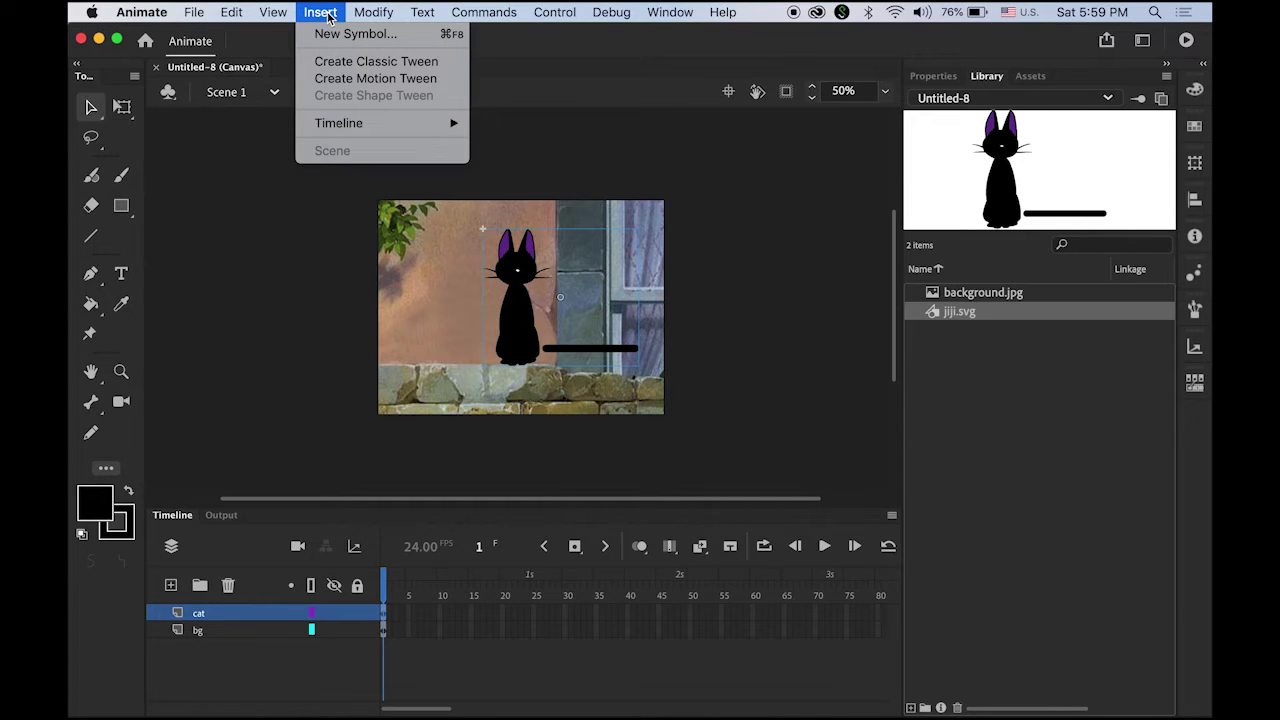
pyautogui.moveTo(365, 14)
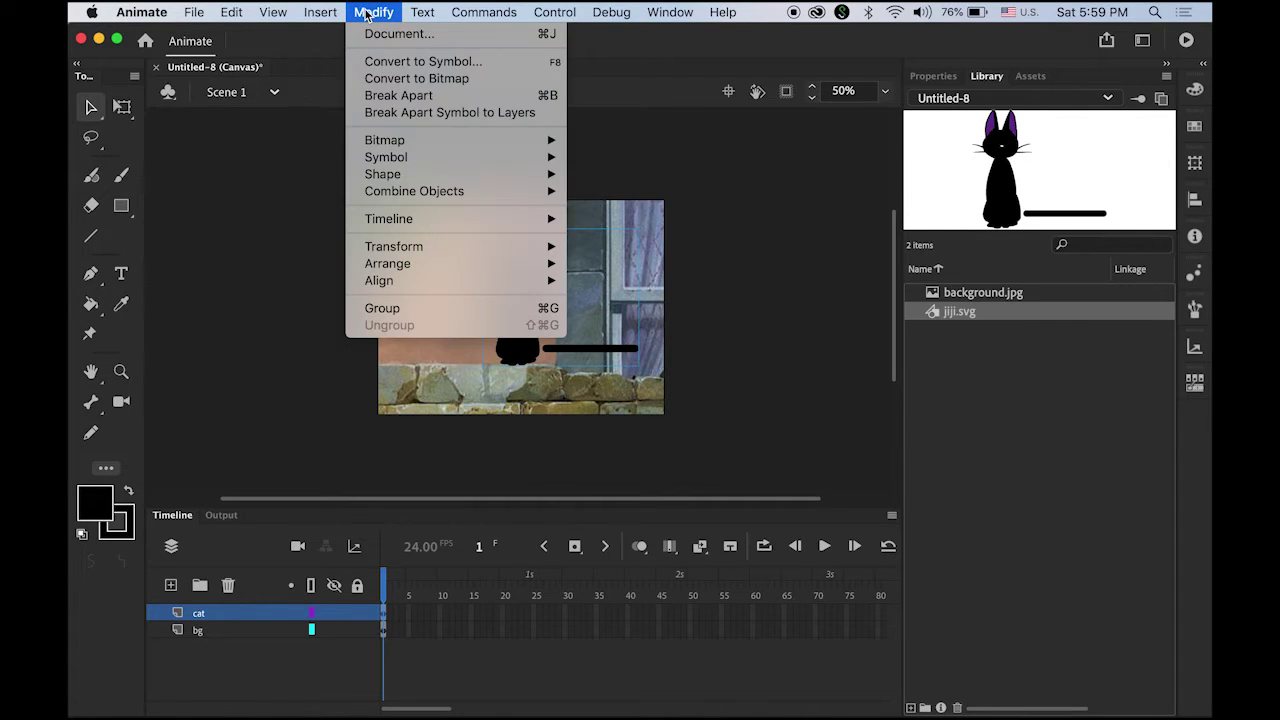
pyautogui.click(425, 100)
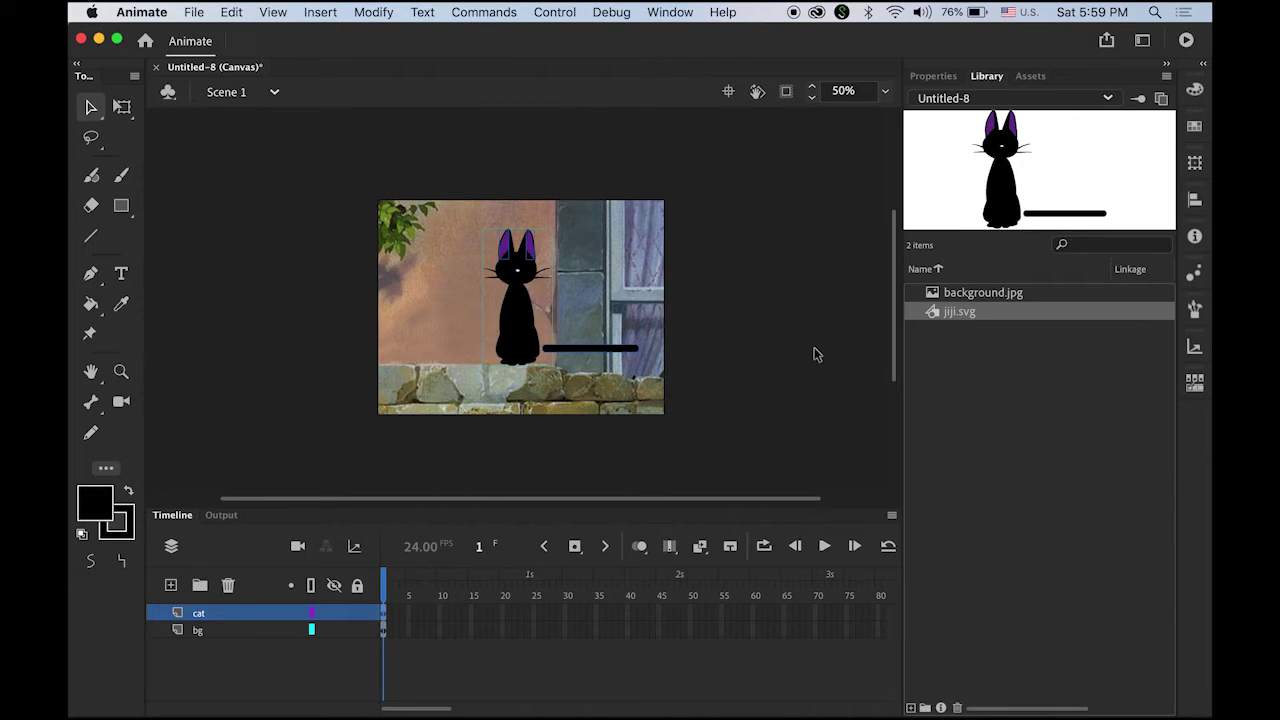
pyautogui.click(579, 347)
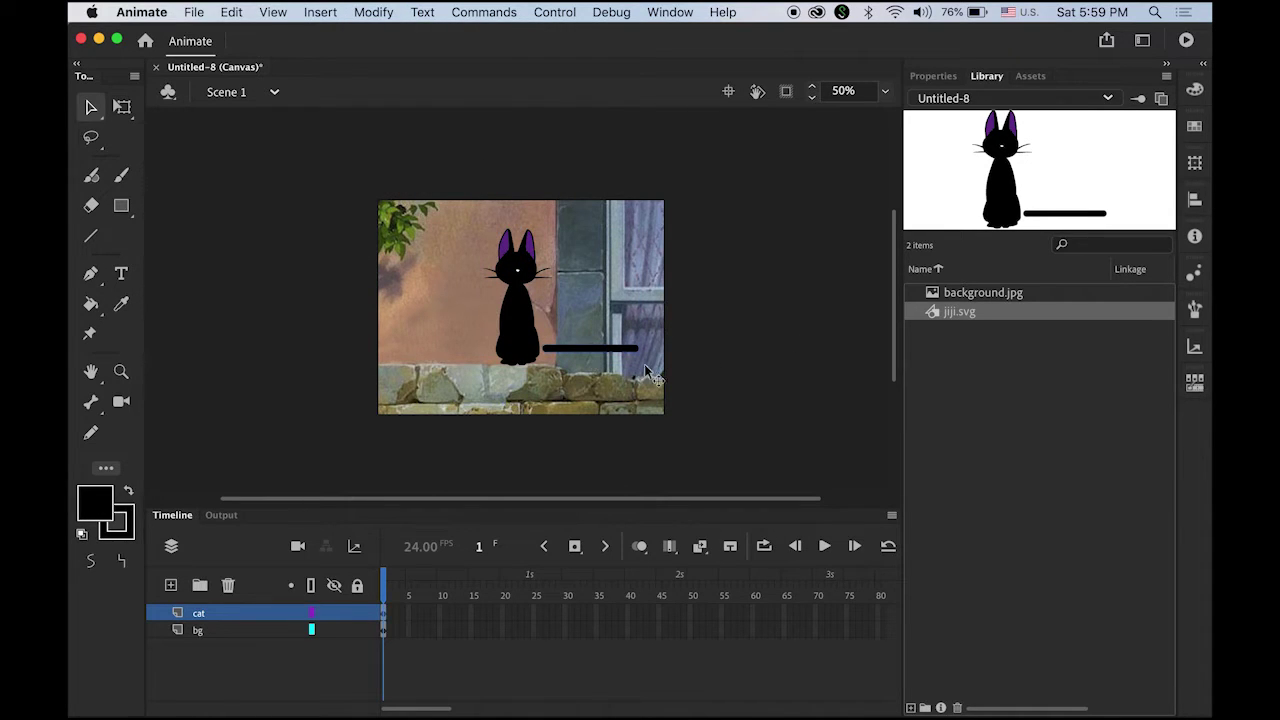
pyautogui.click(231, 11)
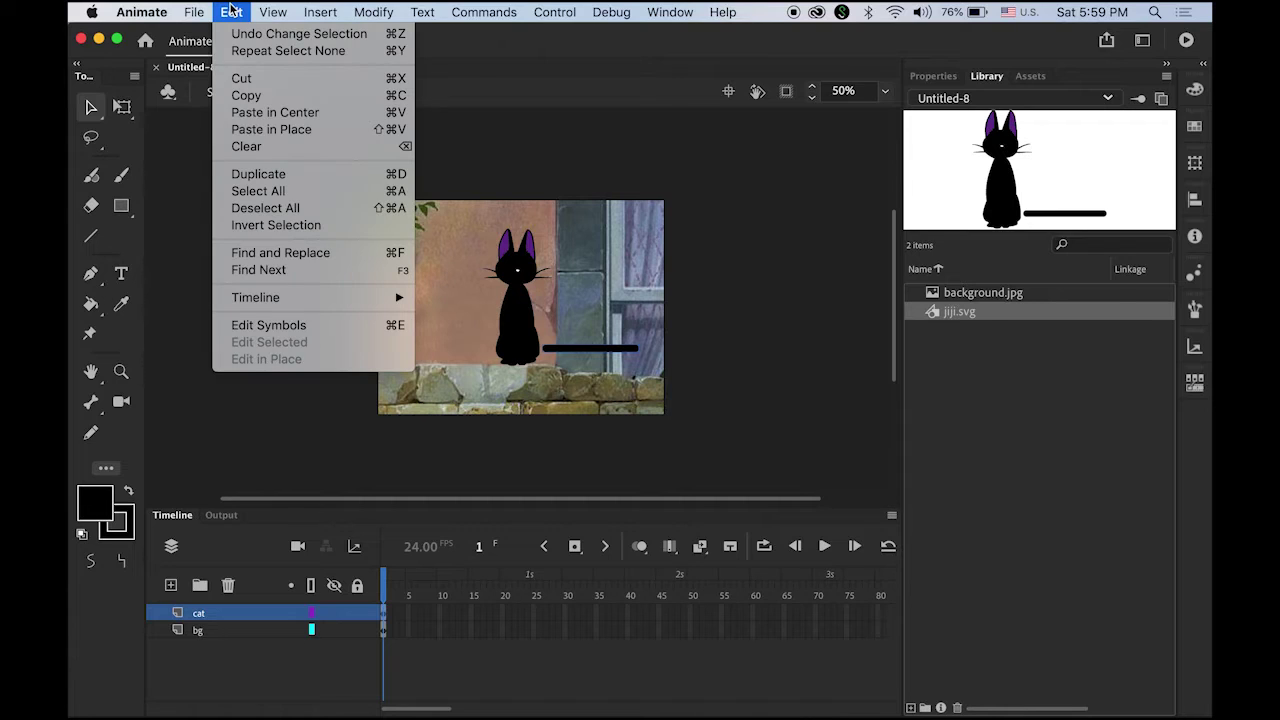
pyautogui.click(249, 86)
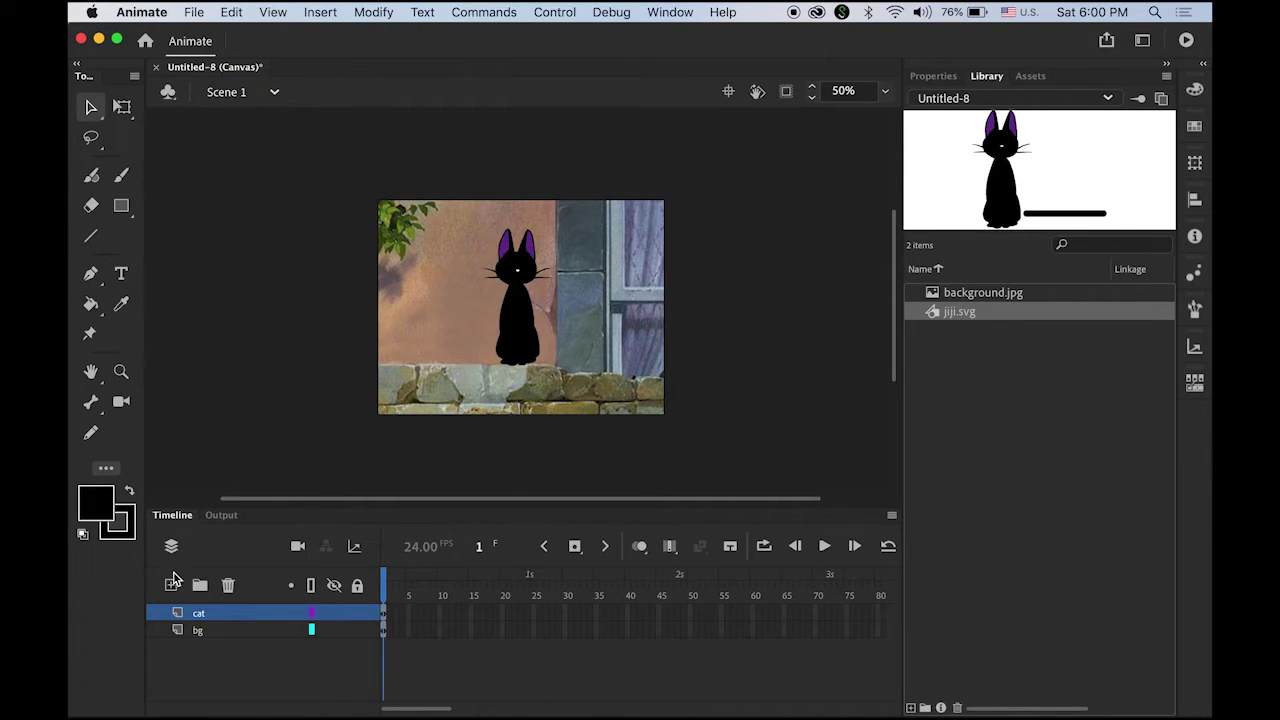
# Add a layer named tail and paste the tail bar in place on it.
pyautogui.click(171, 584)
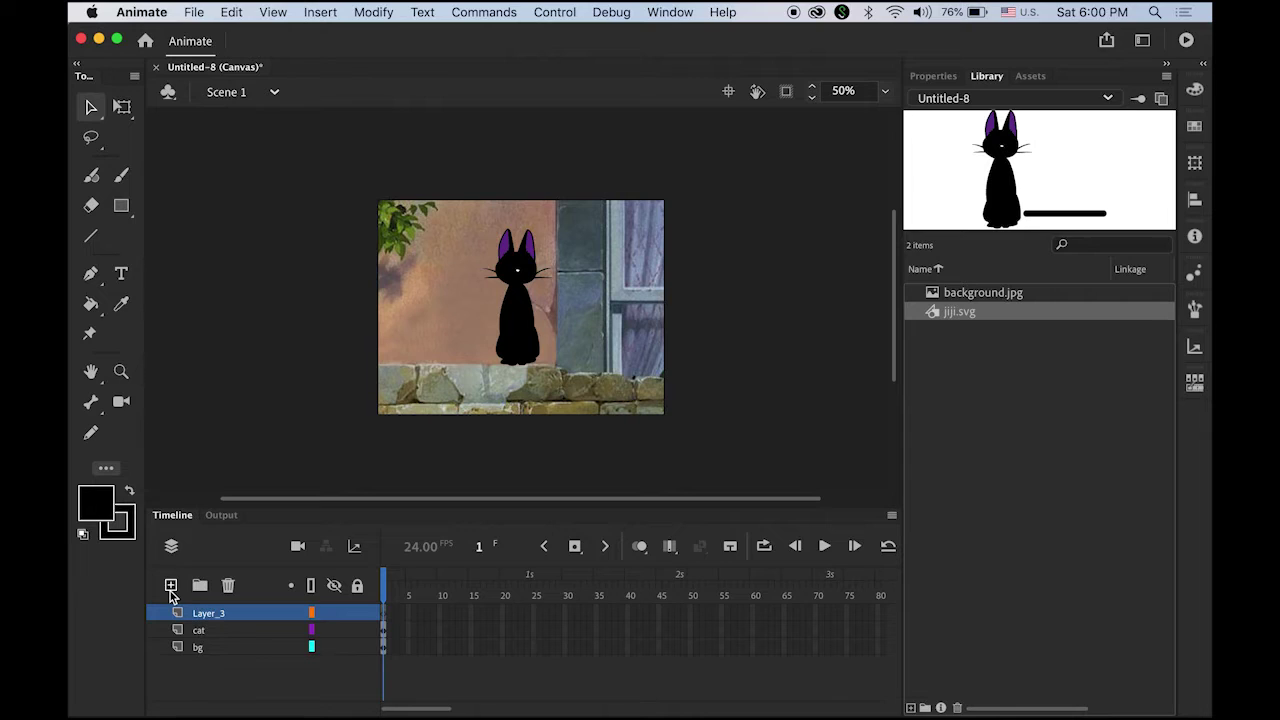
pyautogui.doubleClick(220, 617)
pyautogui.write('tail')
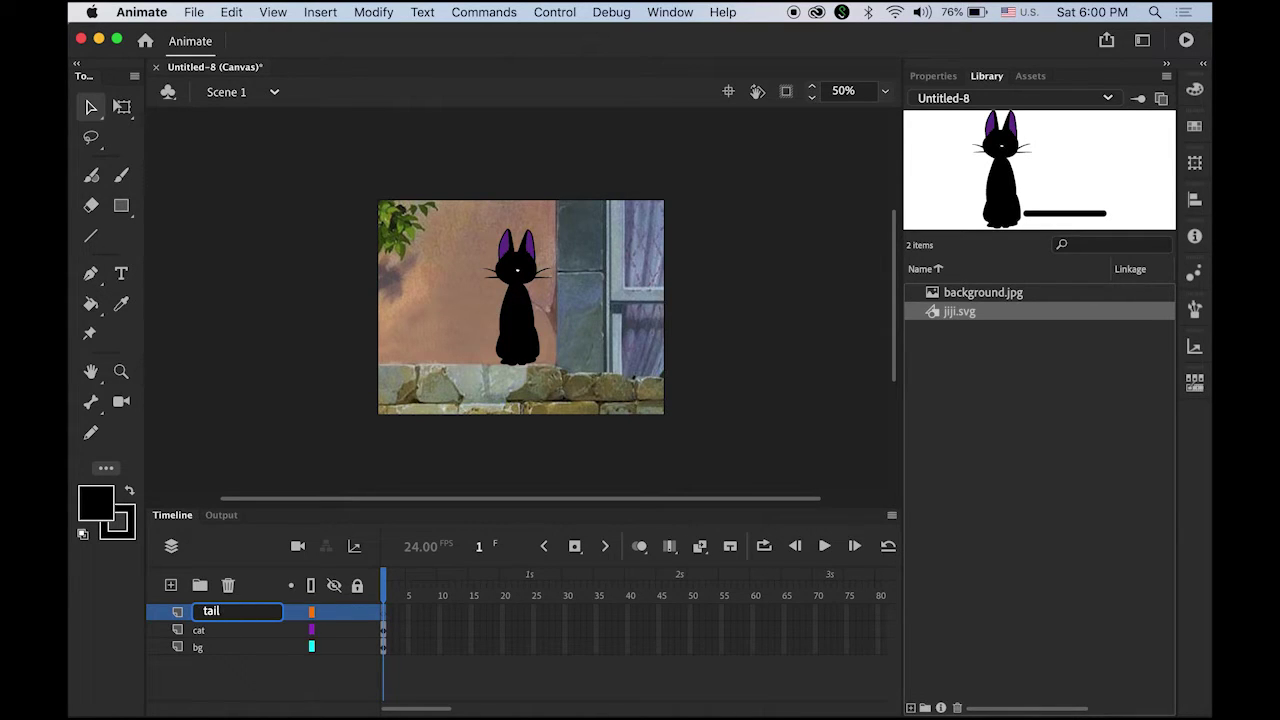
pyautogui.press('Return')
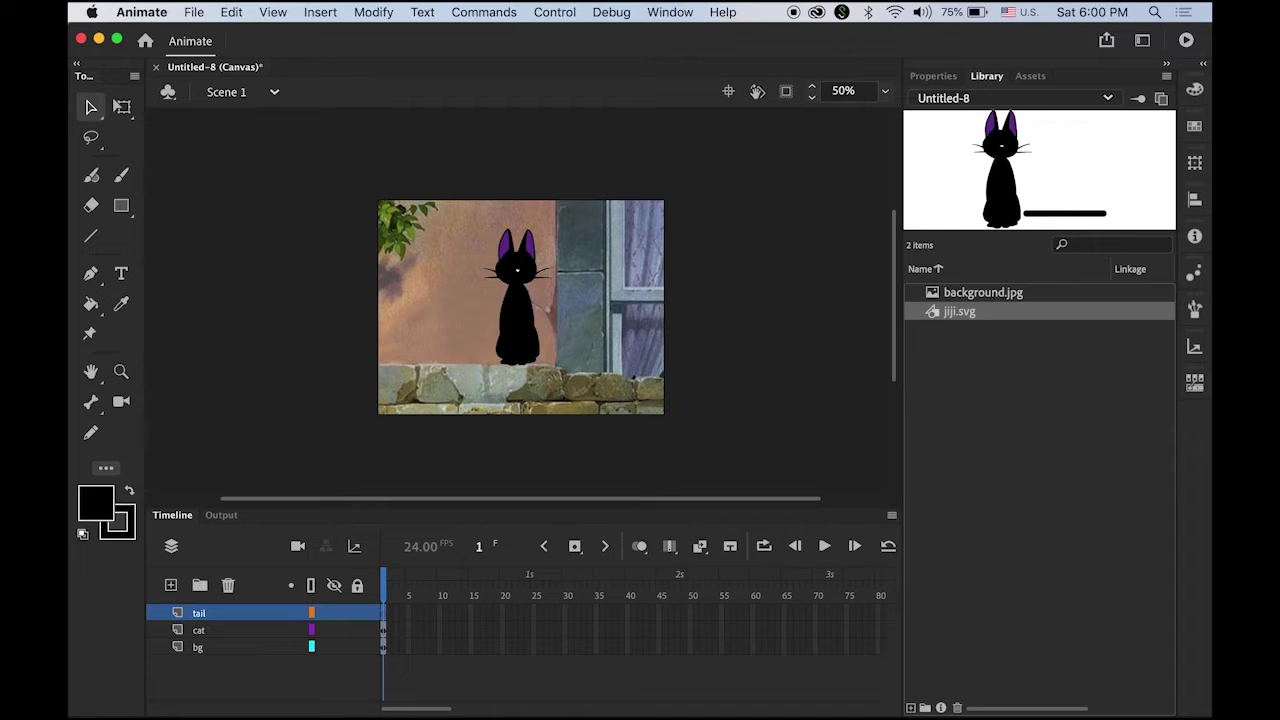
pyautogui.click(231, 12)
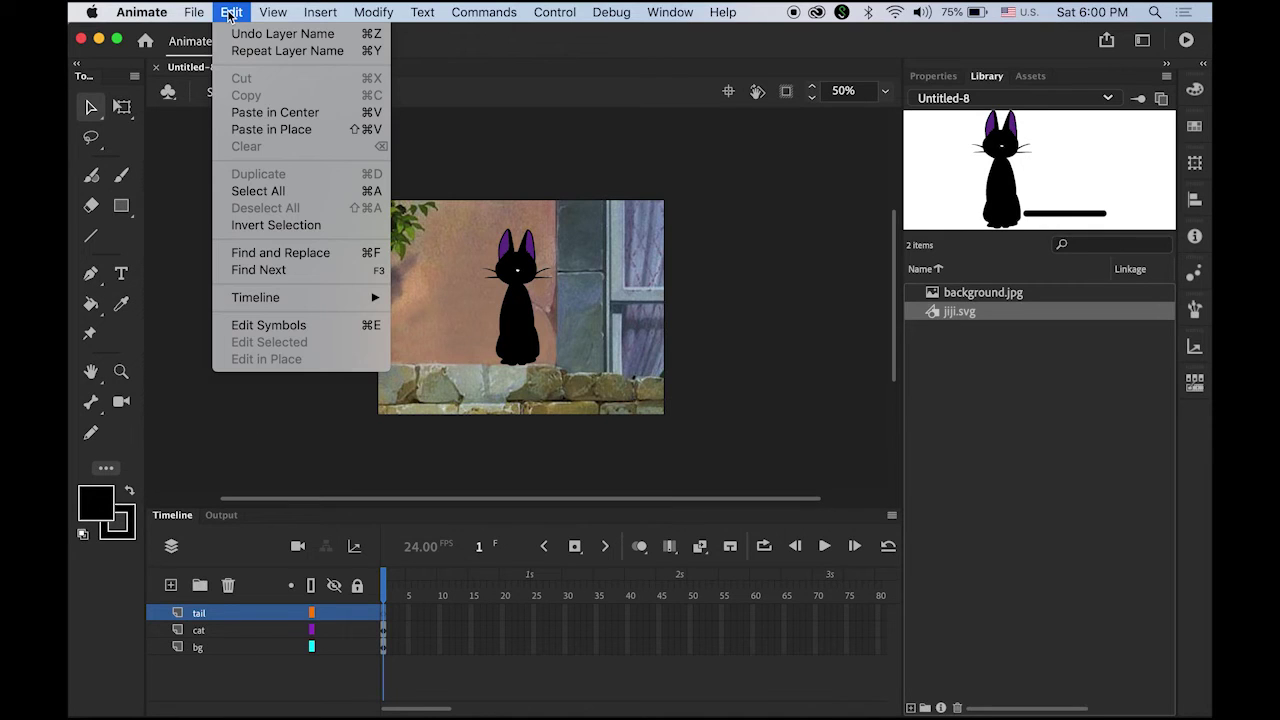
pyautogui.click(288, 132)
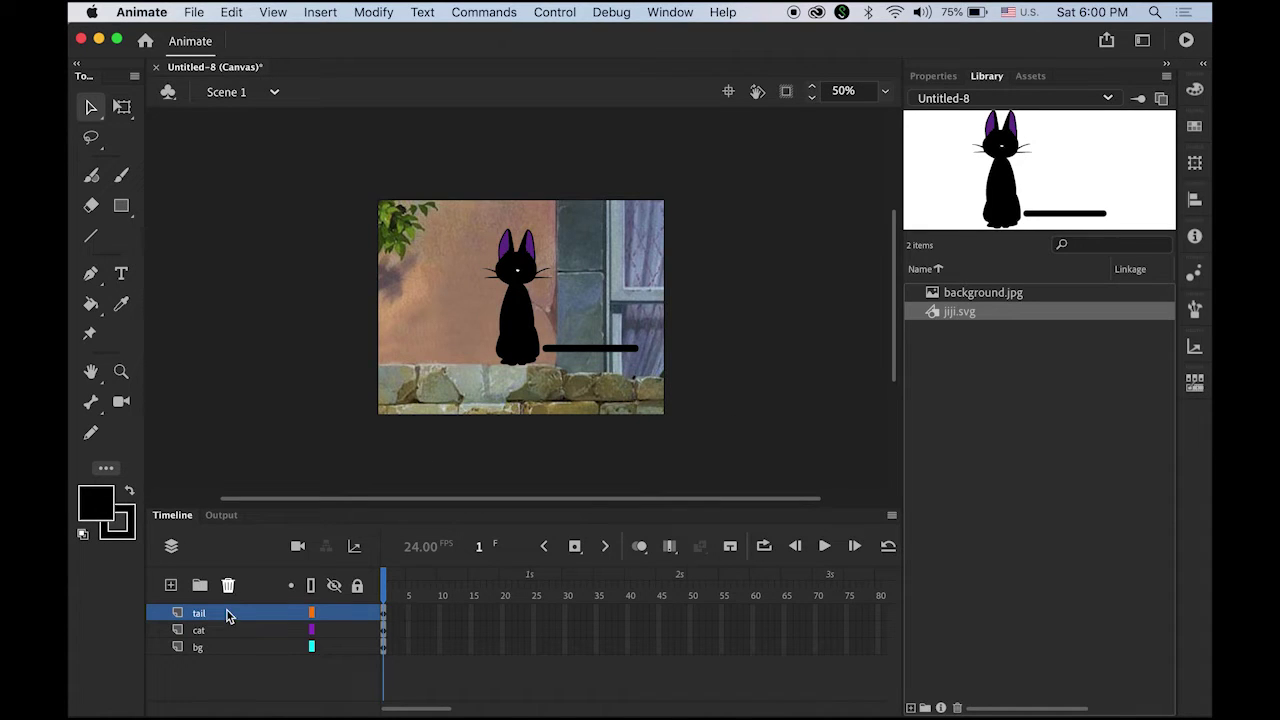
# Zoom in on the cat and slide the tail bar left so its end tucks into the body.
pyautogui.click(205, 652)
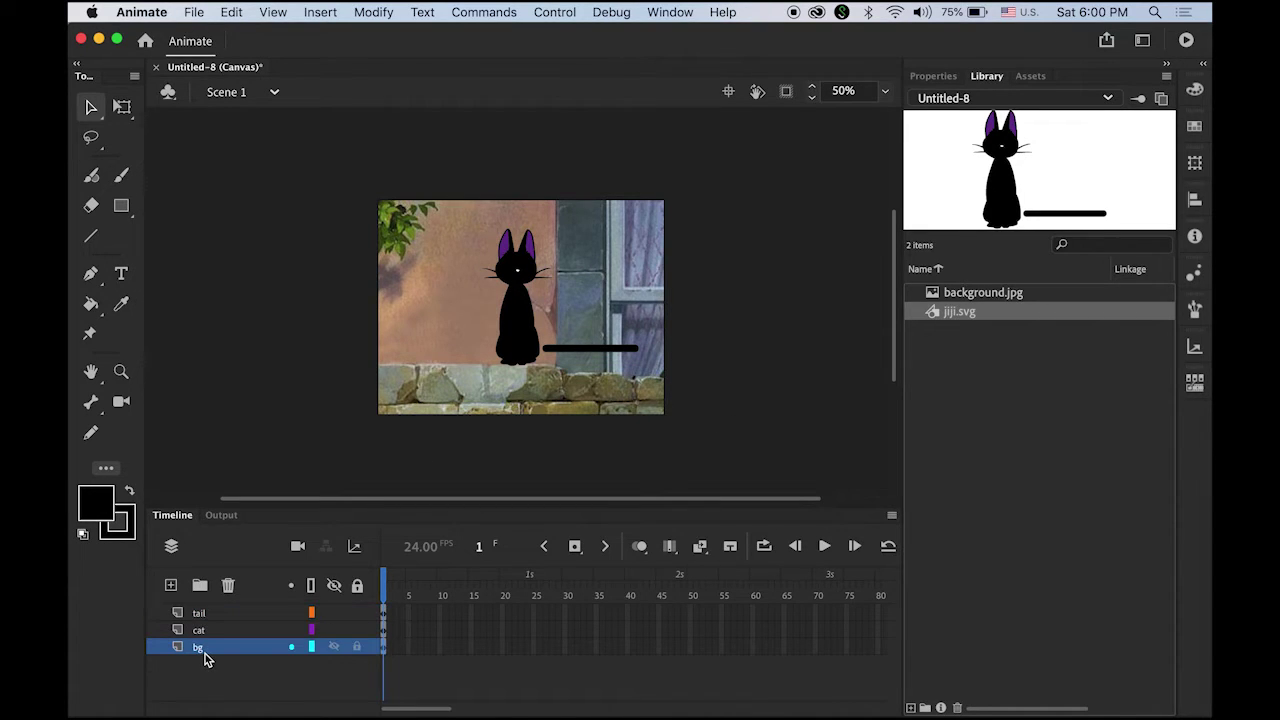
pyautogui.click(207, 631)
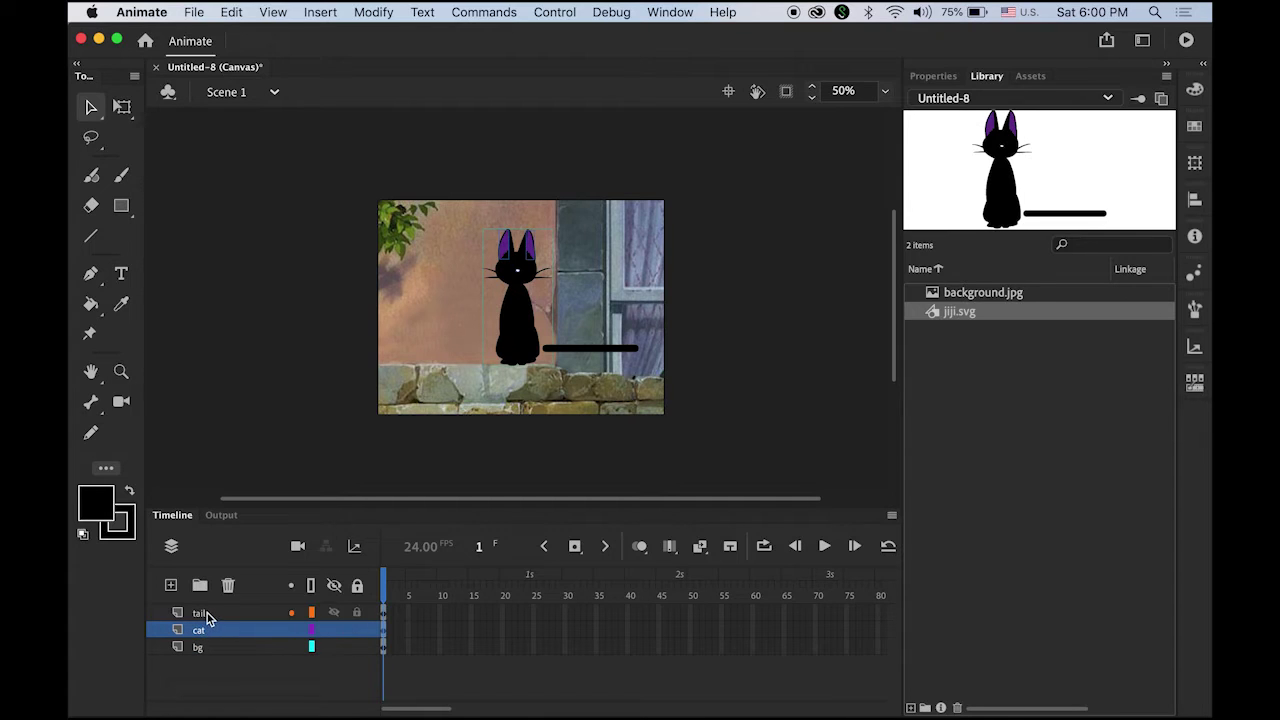
pyautogui.click(207, 614)
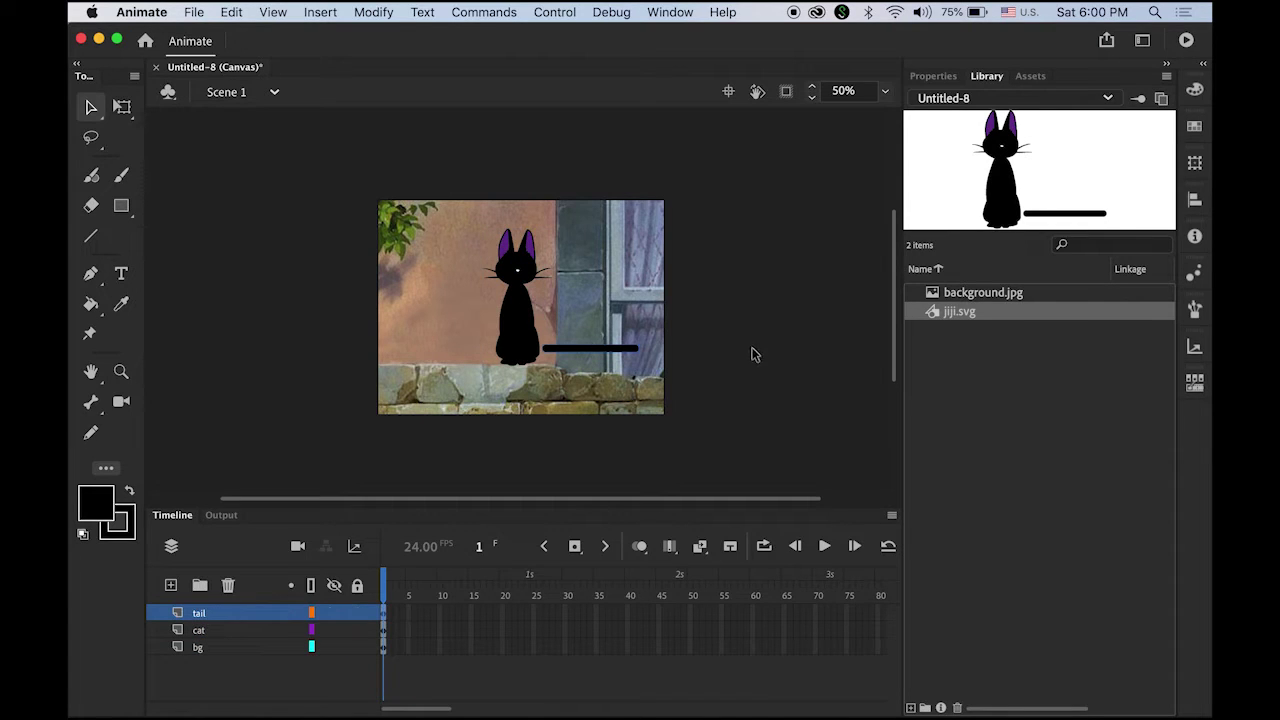
pyautogui.moveTo(473, 259); pyautogui.dragTo(696, 436)
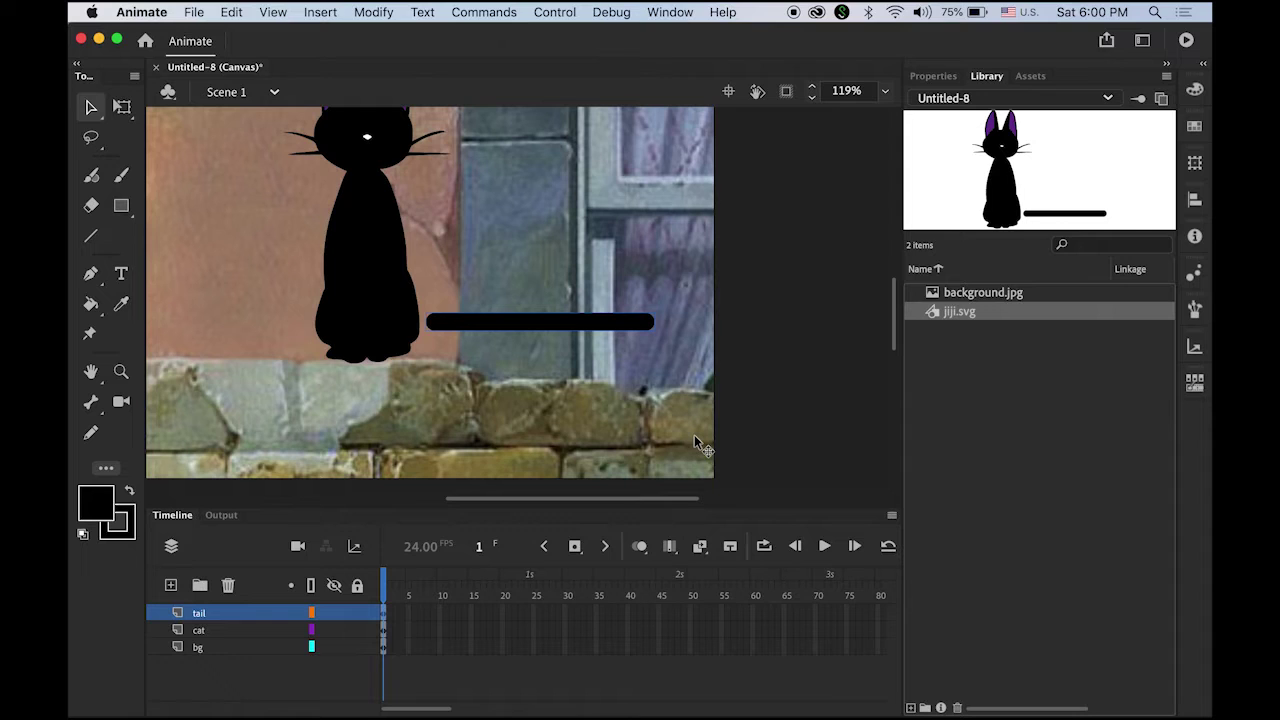
pyautogui.click(463, 309)
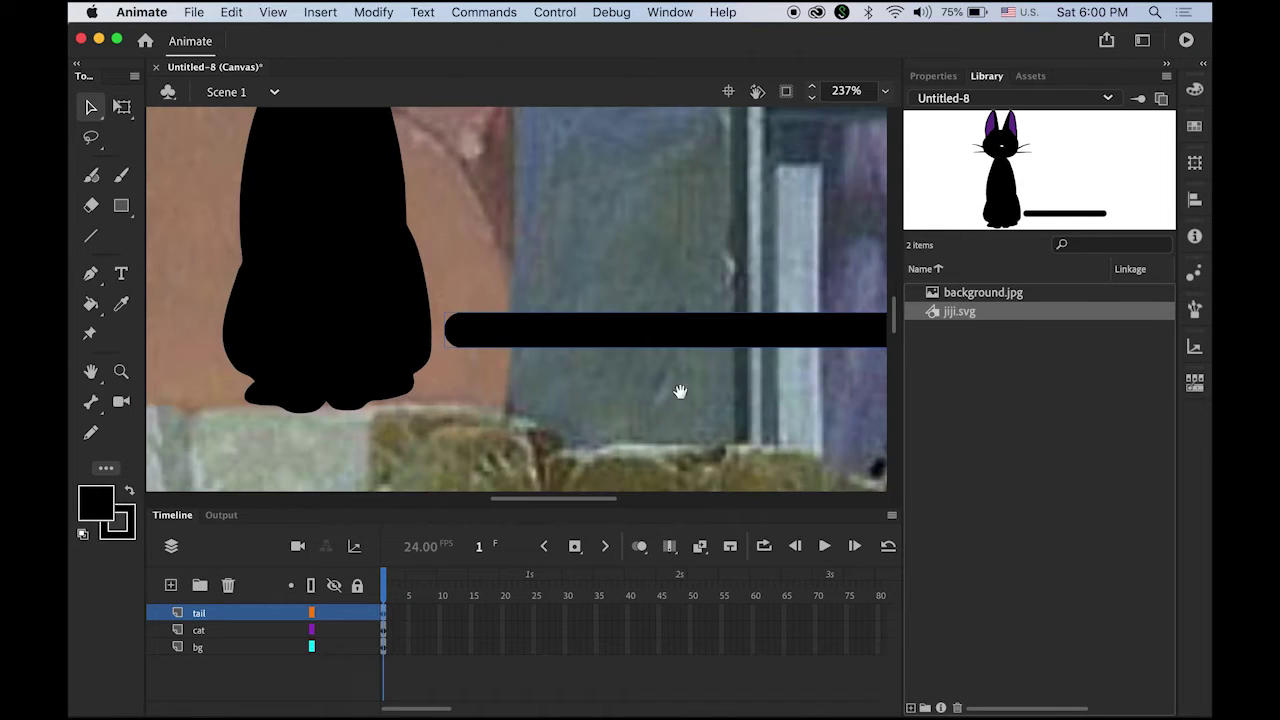
pyautogui.moveTo(680, 391); pyautogui.dragTo(611, 433)
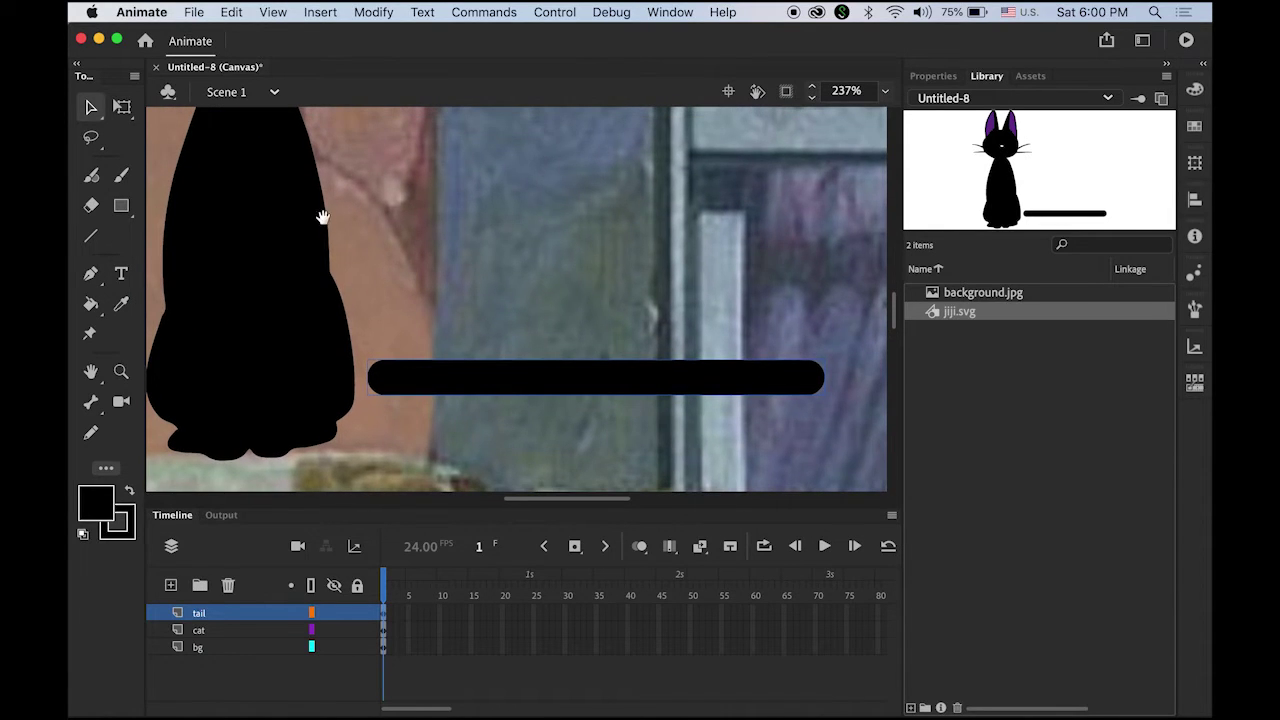
pyautogui.keyDown('alt'); pyautogui.click(491, 380); pyautogui.keyUp('alt')
pyautogui.moveTo(540, 340); pyautogui.dragTo(500, 426)
pyautogui.click(90, 108)
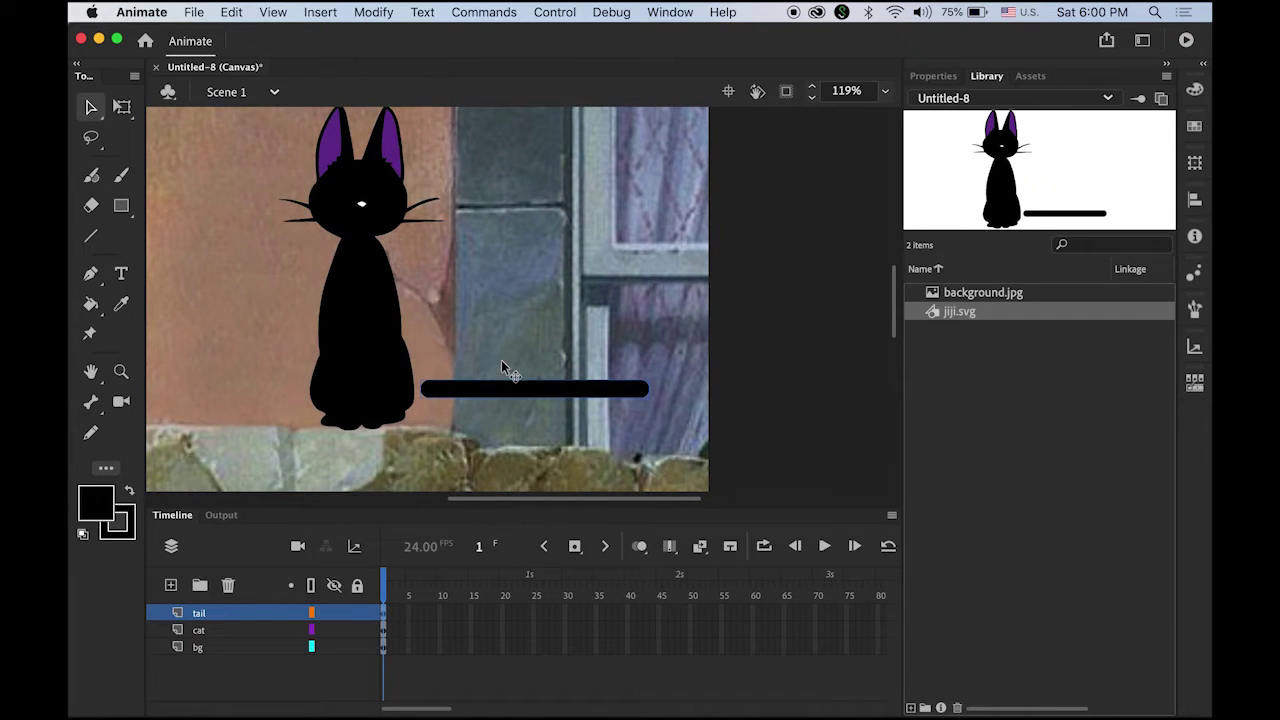
pyautogui.moveTo(521, 387); pyautogui.dragTo(486, 391)
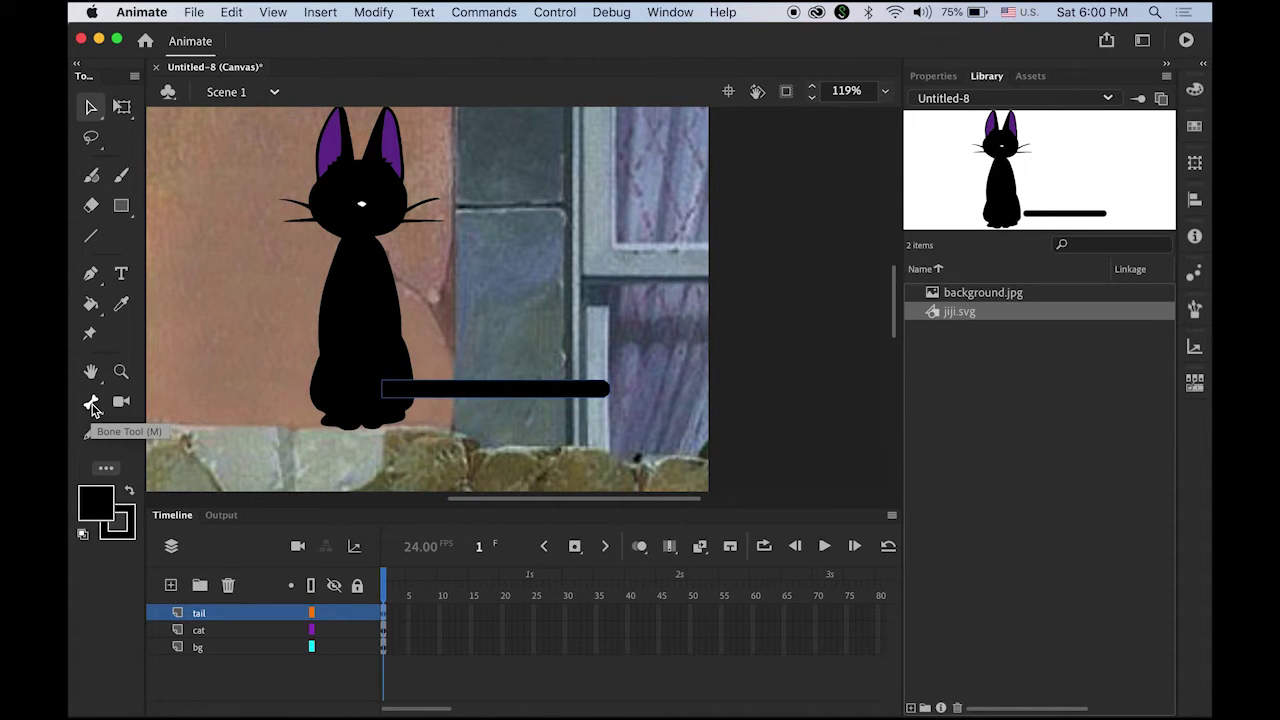
# Select the tail shape on the tail layer and pick the Bone tool.
pyautogui.click(106, 471)
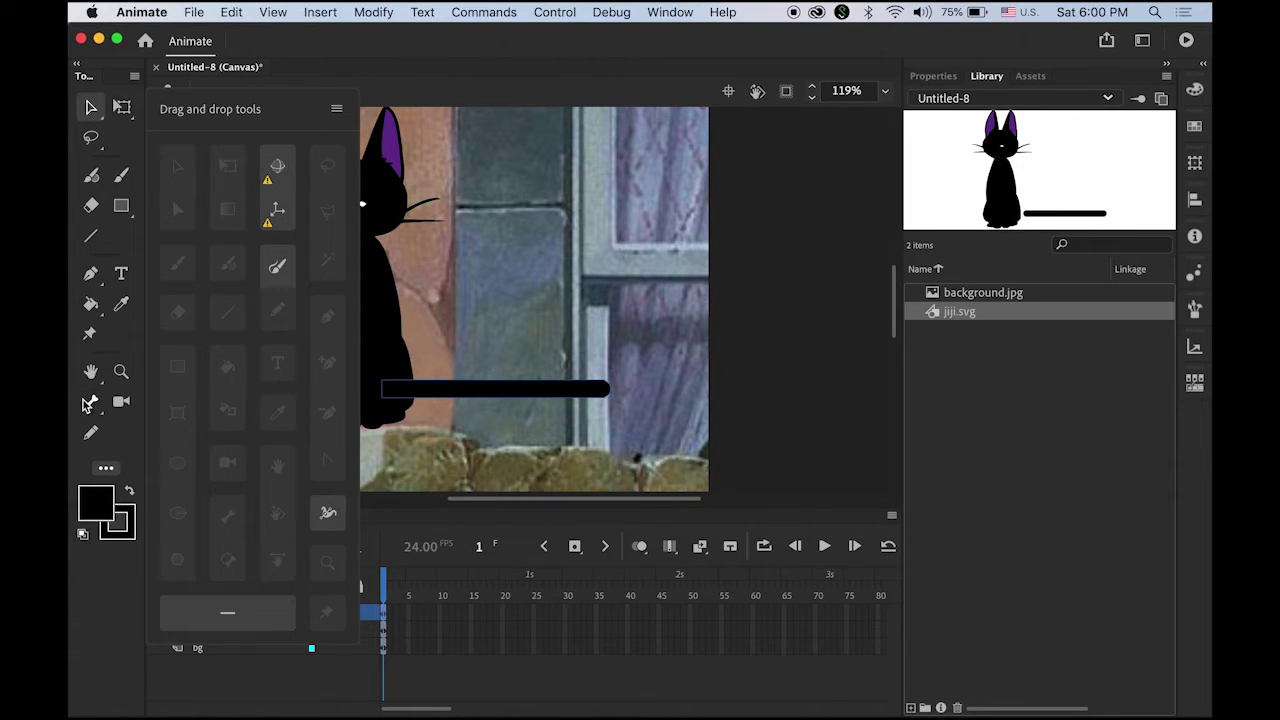
pyautogui.click(771, 389)
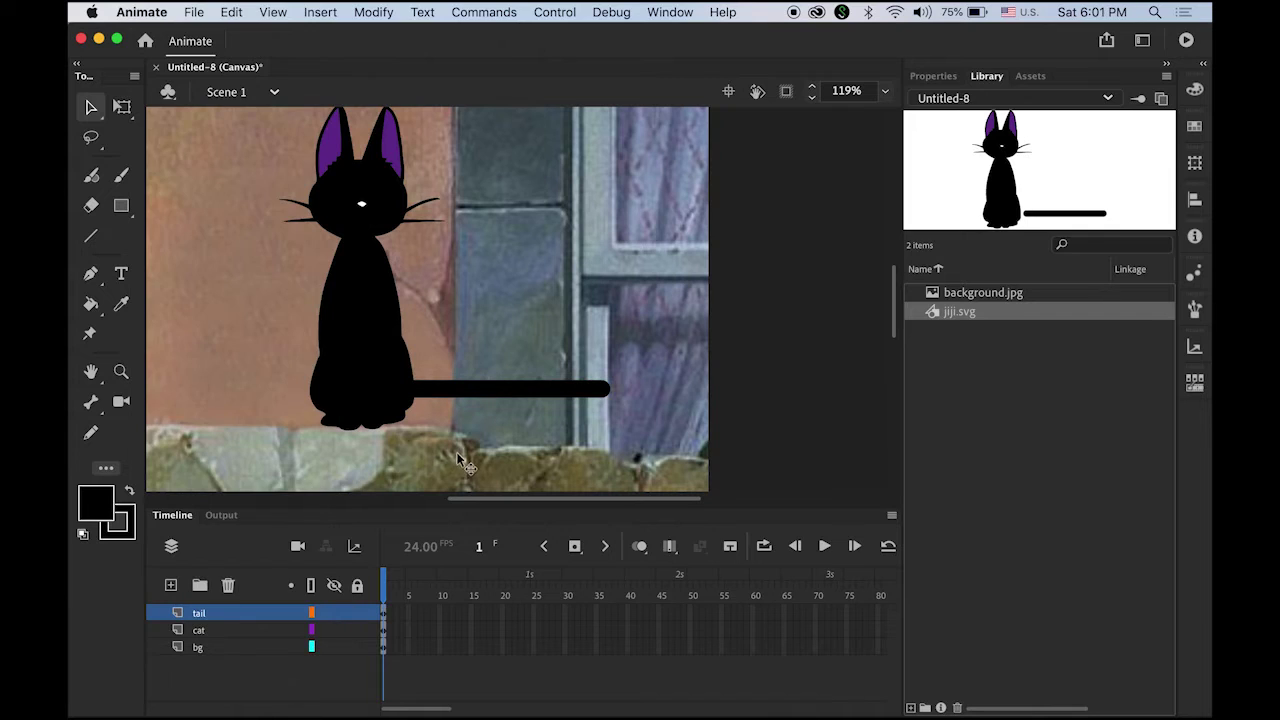
pyautogui.click(91, 401)
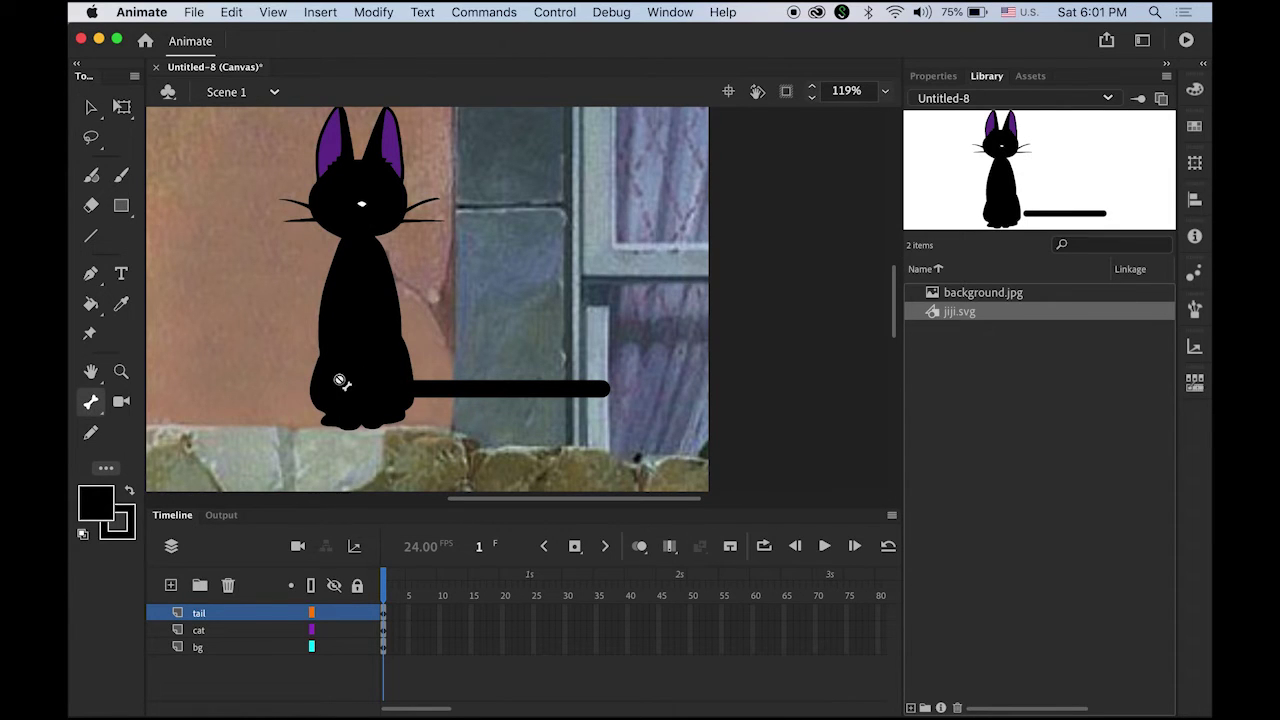
pyautogui.click(91, 106)
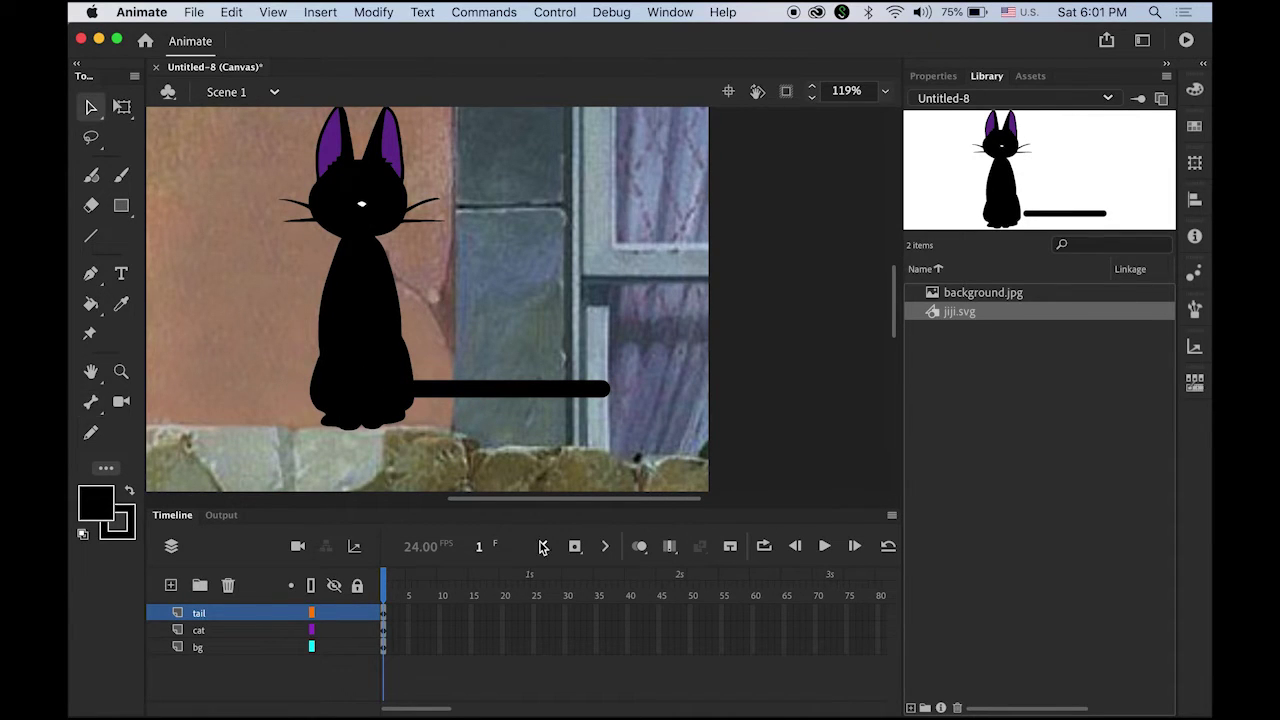
pyautogui.click(525, 388)
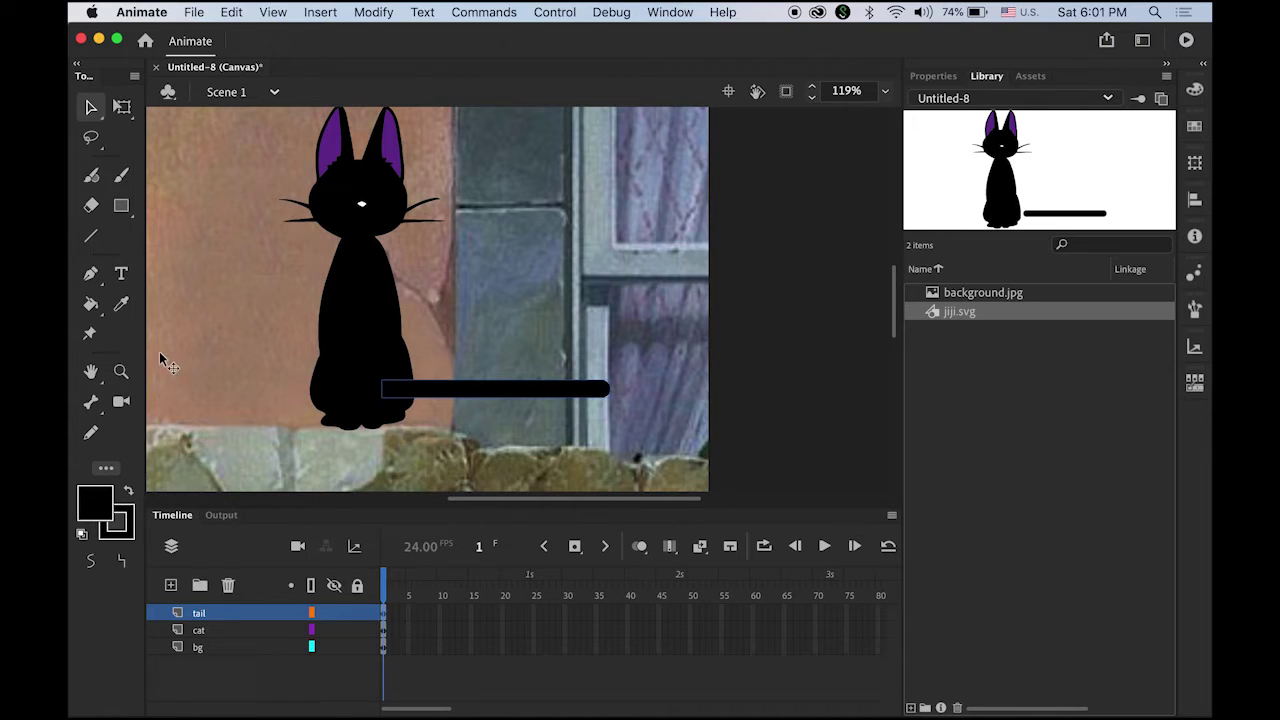
pyautogui.click(91, 401)
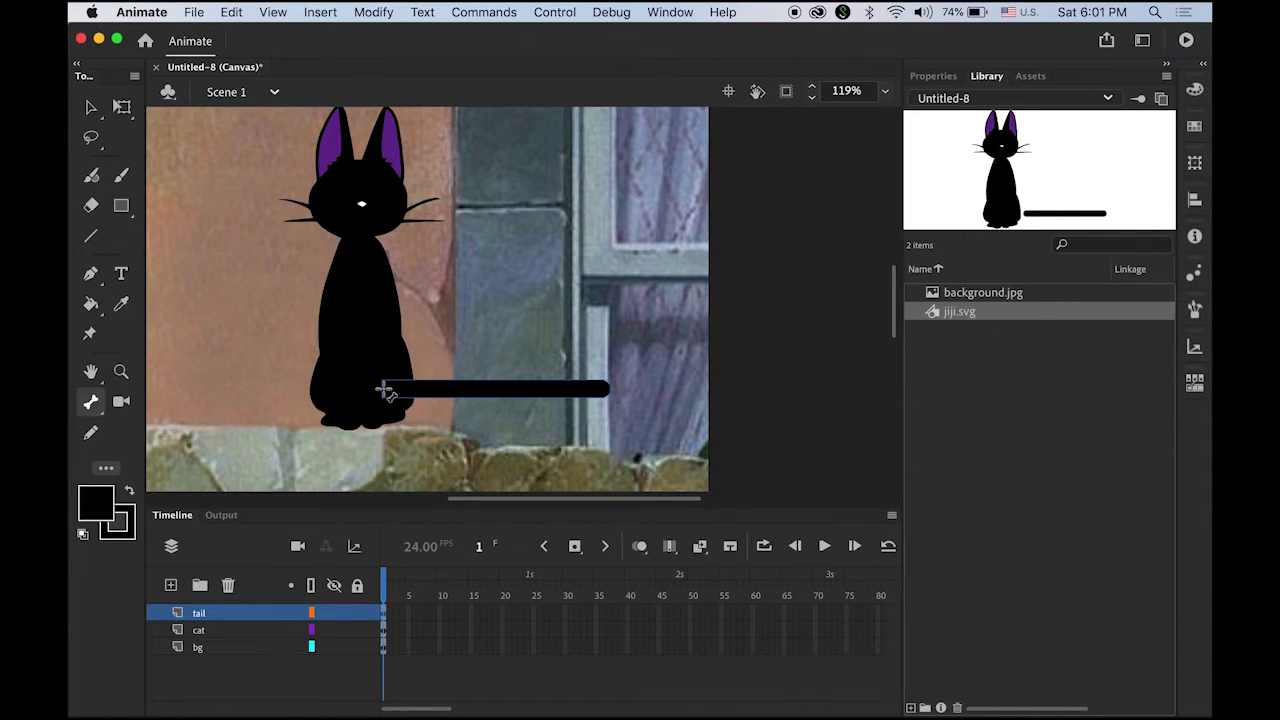
# Draw a six-bone chain along the tail bar from the cat's body to its tip.
pyautogui.moveTo(383, 388); pyautogui.dragTo(415, 386)
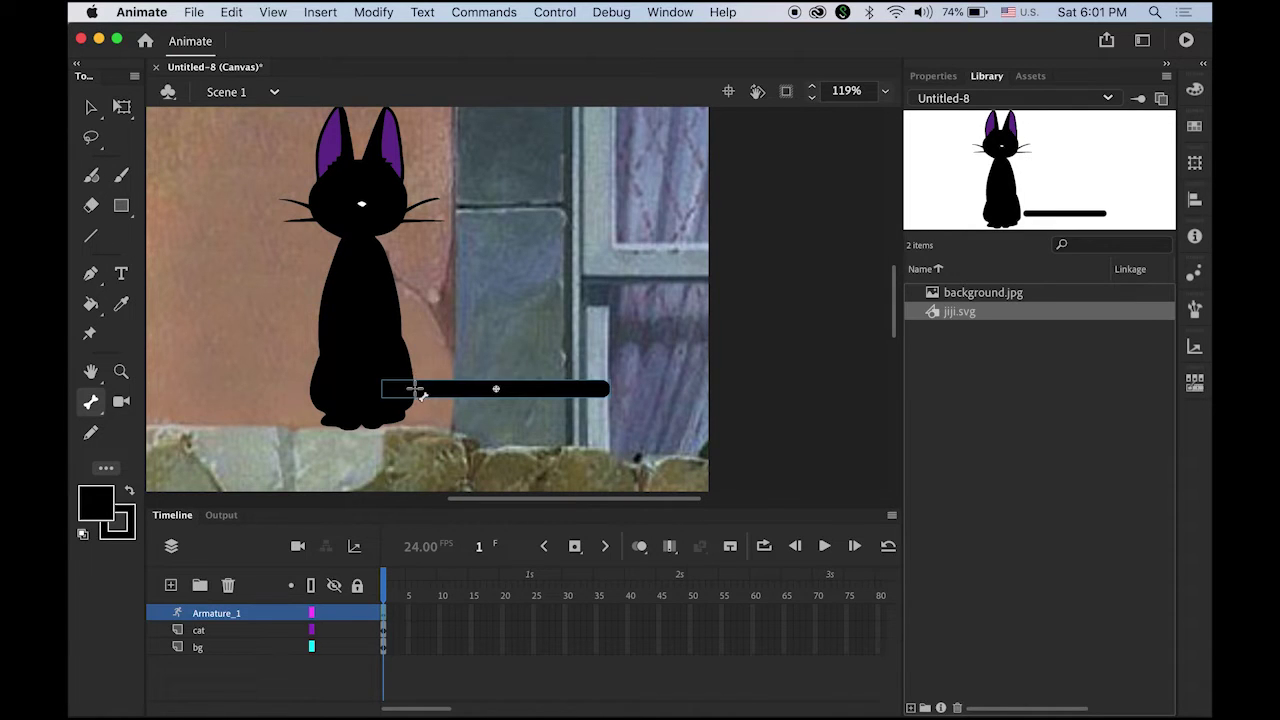
pyautogui.press('super+z')
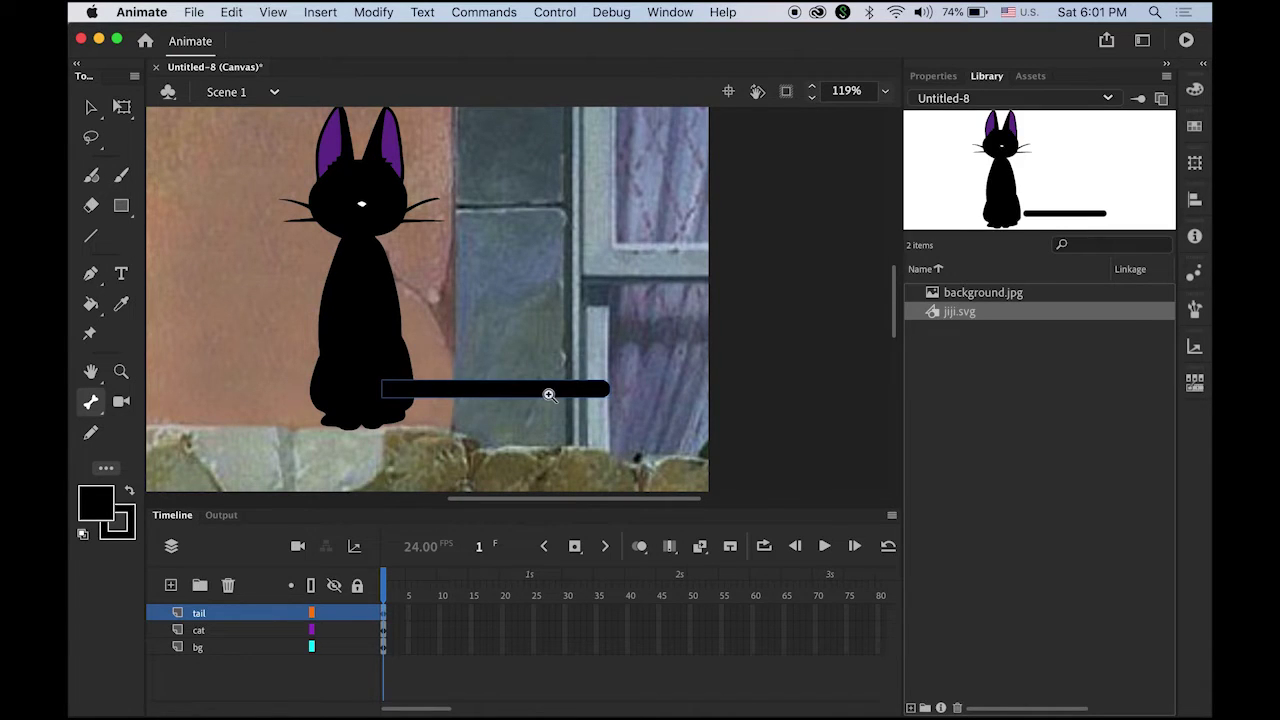
pyautogui.press('super+equal')
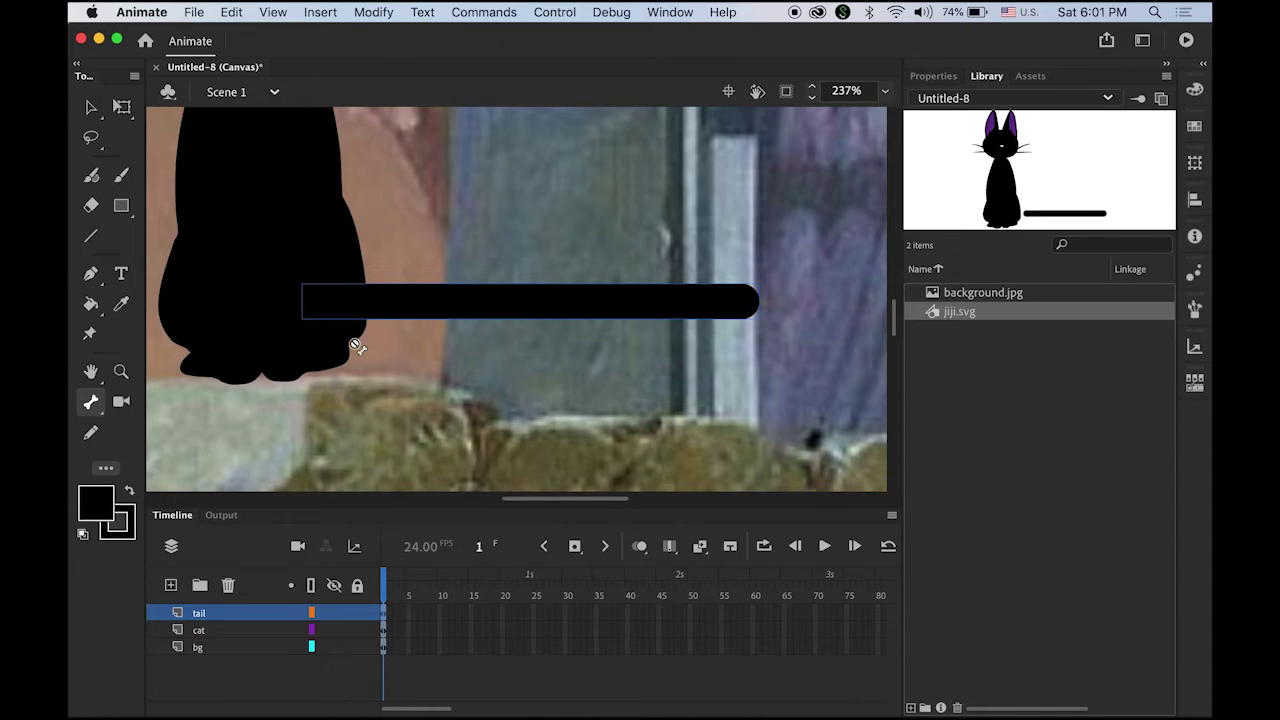
pyautogui.click(302, 300)
pyautogui.moveTo(302, 300); pyautogui.dragTo(368, 306)
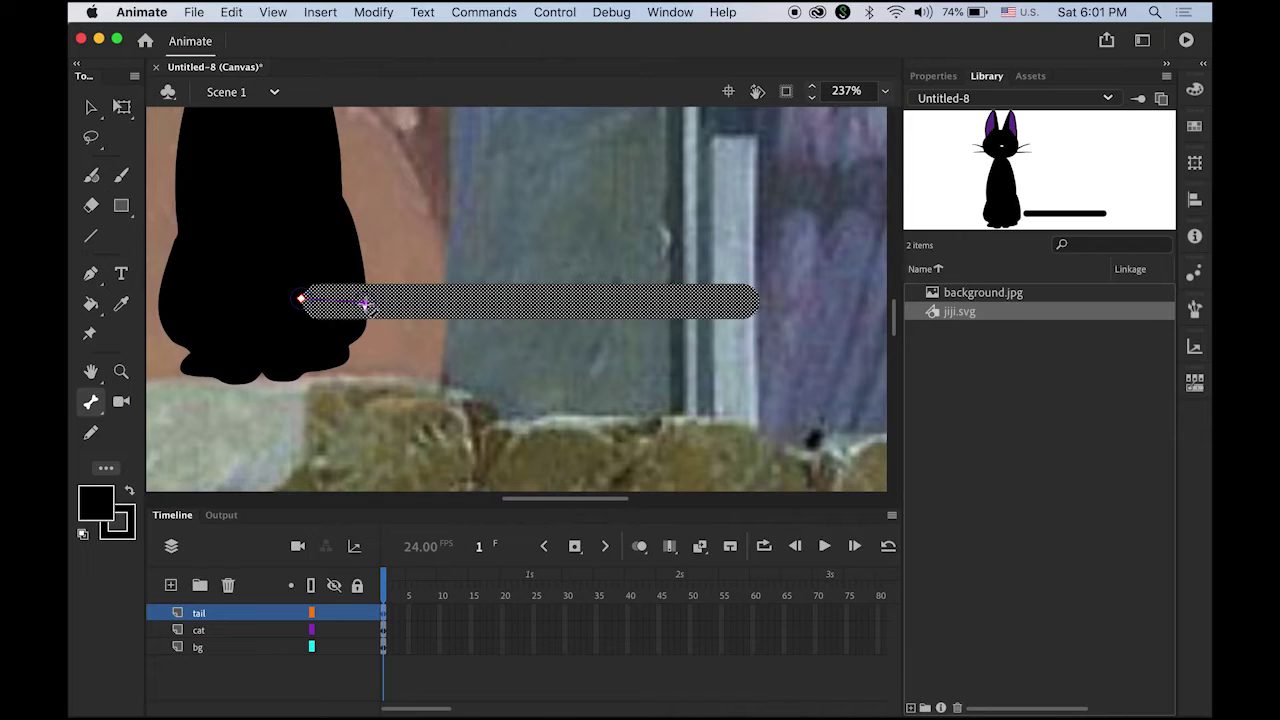
pyautogui.moveTo(368, 306); pyautogui.dragTo(760, 303)
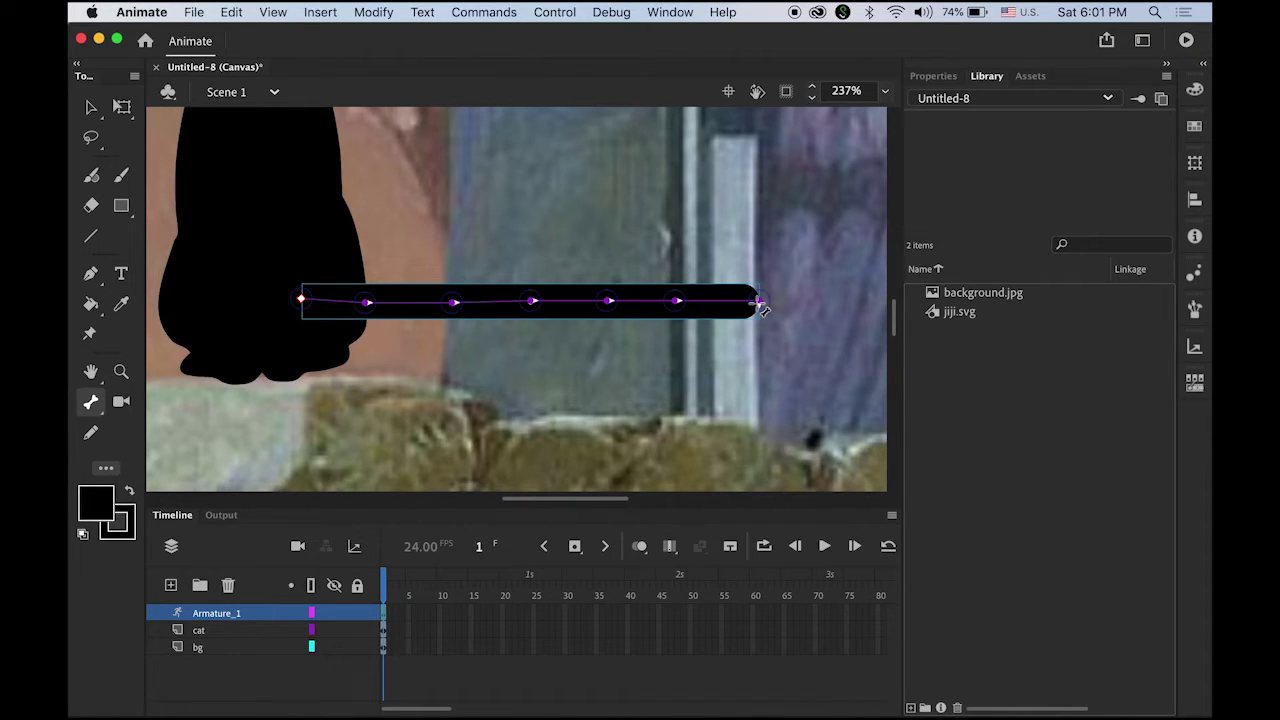
# Pin the tail's first bone in Properties, test-bend the tail, then undo the bend.
pyautogui.click(92, 110)
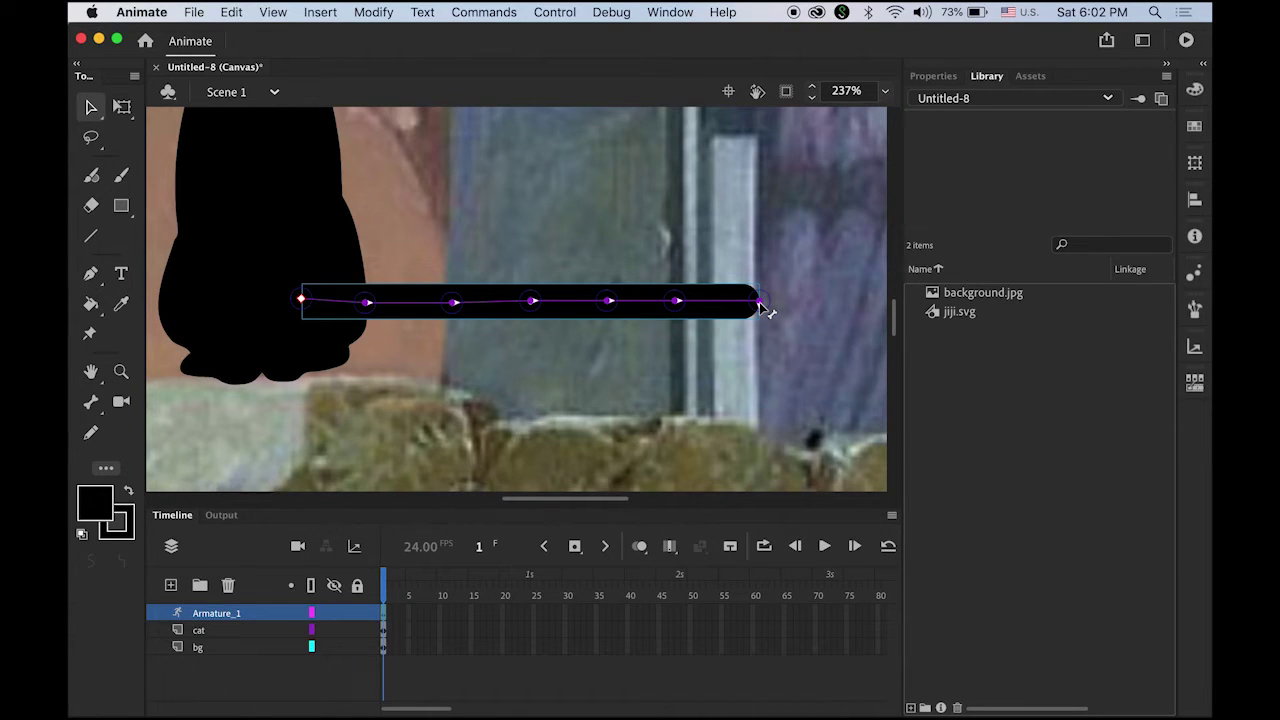
pyautogui.moveTo(760, 308); pyautogui.dragTo(921, 311)
pyautogui.click(372, 301)
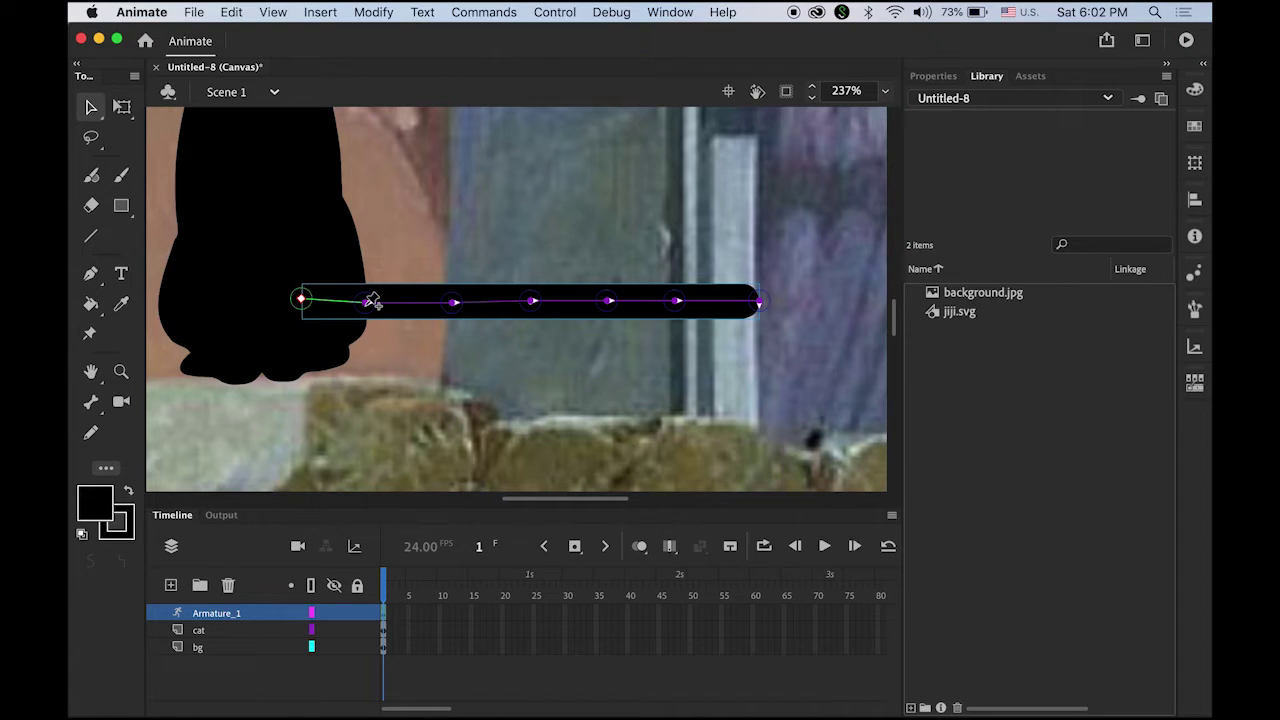
pyautogui.click(928, 77)
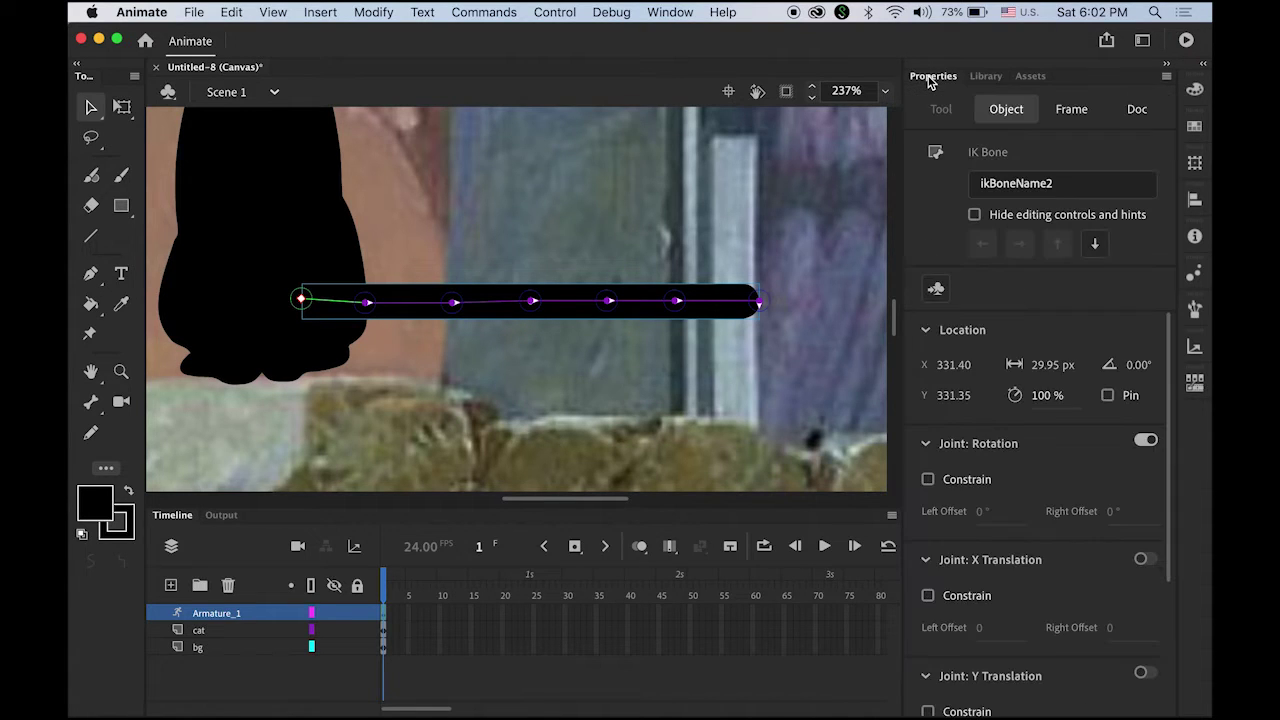
pyautogui.click(372, 300)
pyautogui.moveTo(766, 309); pyautogui.dragTo(860, 265)
pyautogui.press('super+z')
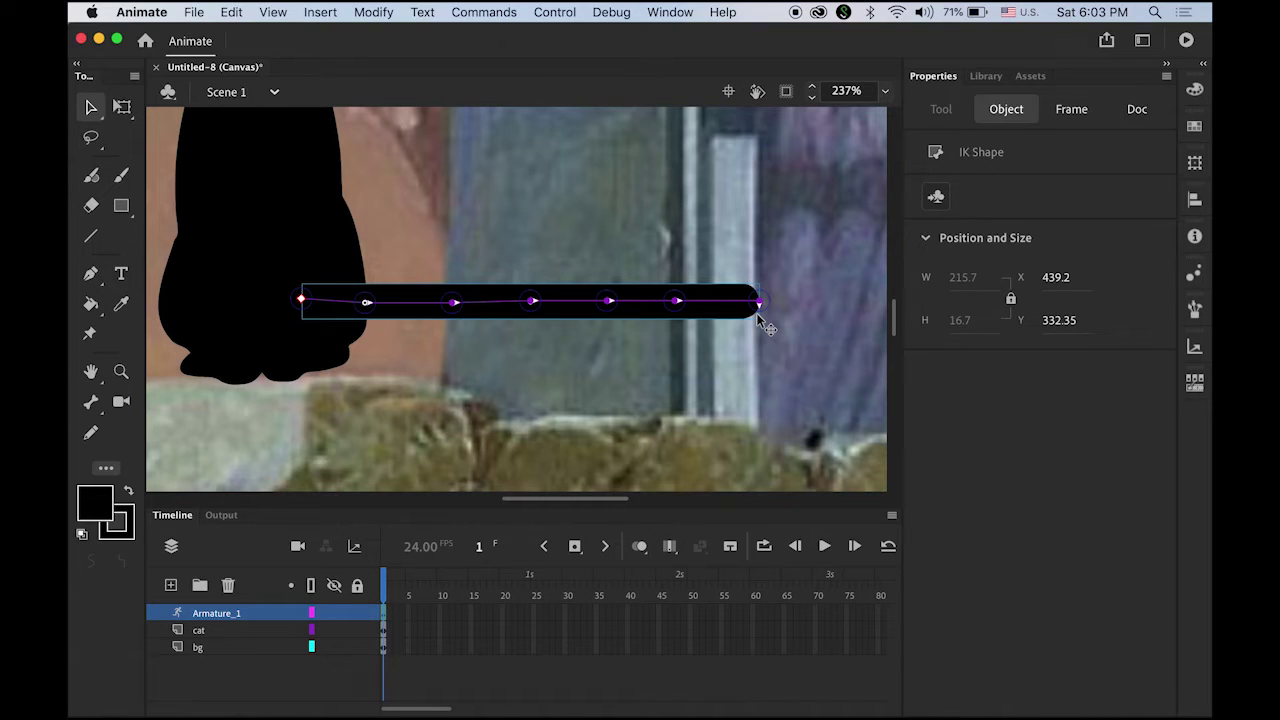
# Bend the rigged tail's bones so it curves down to rest along the wall.
pyautogui.scroll(3, 895, 320)
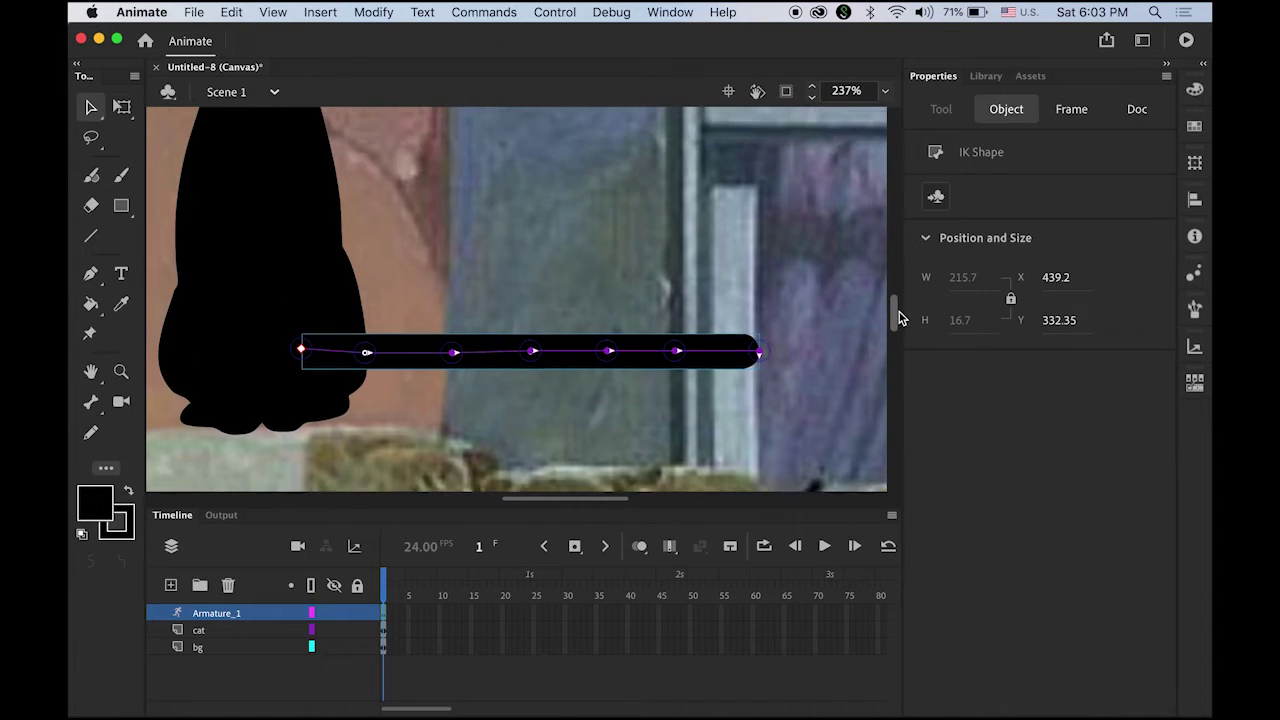
pyautogui.scroll(2, 898, 318)
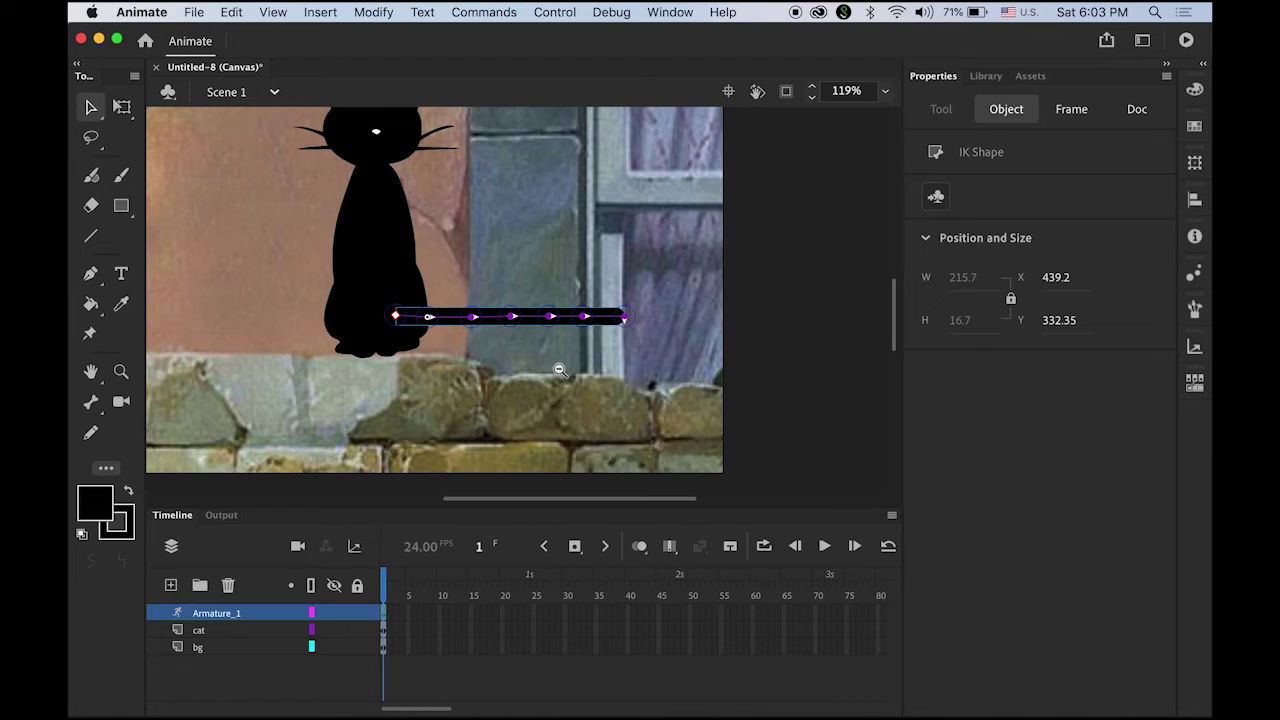
pyautogui.moveTo(743, 309); pyautogui.dragTo(738, 368)
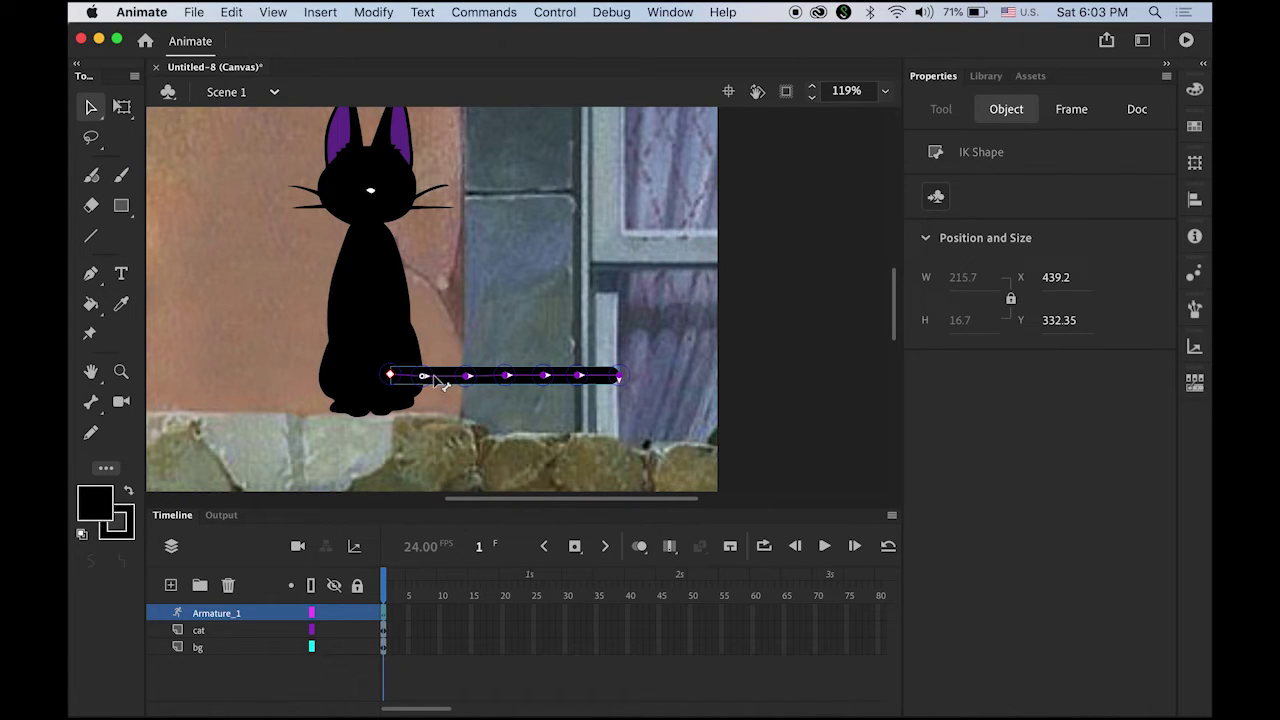
pyautogui.moveTo(431, 376); pyautogui.dragTo(552, 328)
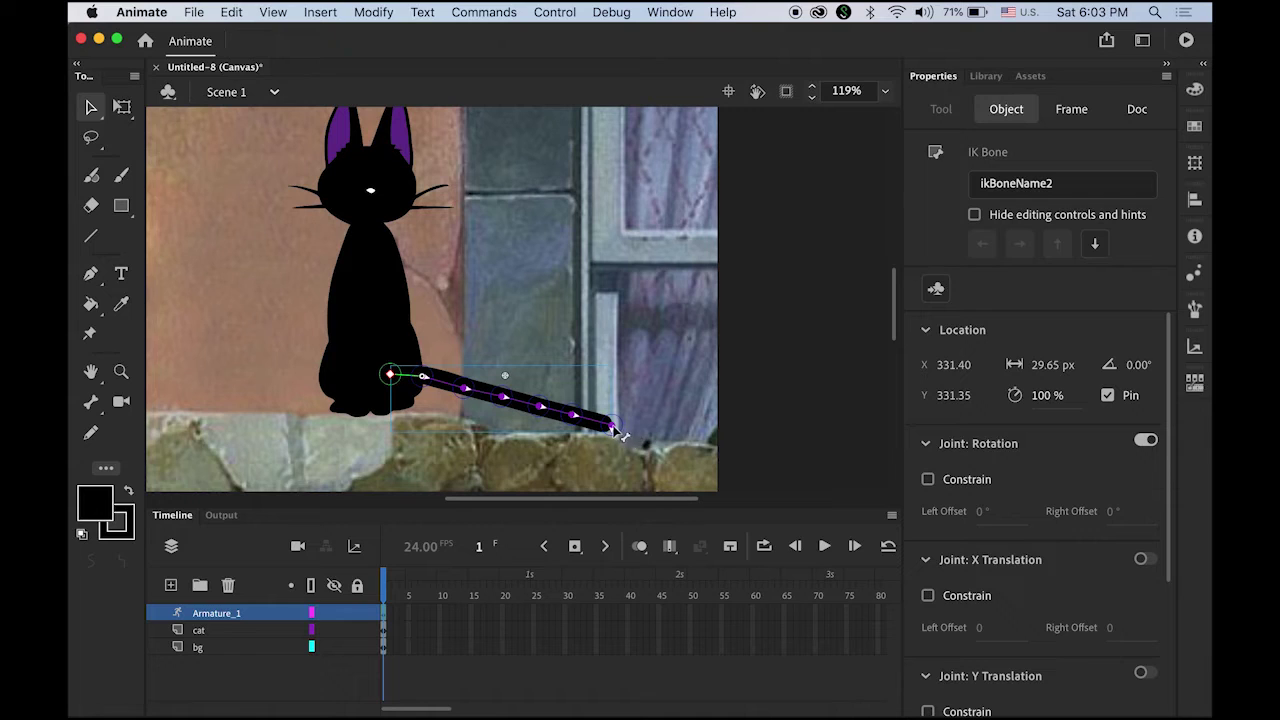
pyautogui.moveTo(618, 428); pyautogui.dragTo(640, 383)
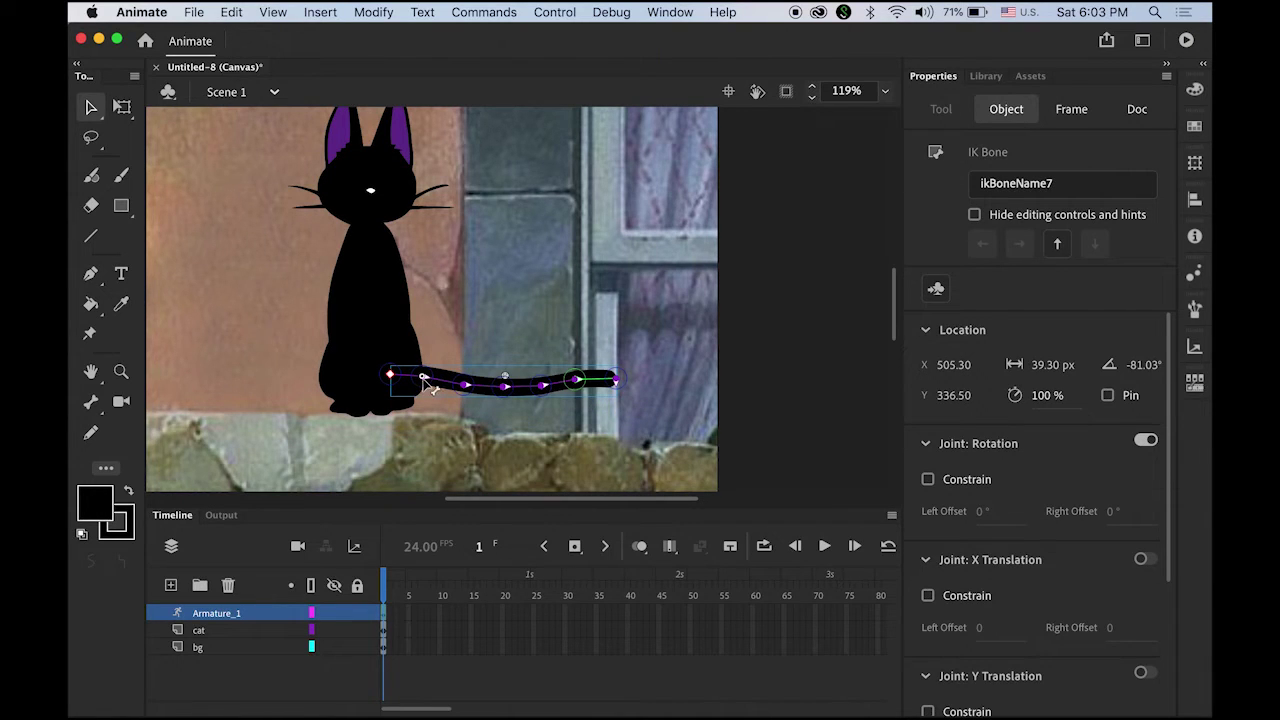
pyautogui.moveTo(422, 381); pyautogui.dragTo(422, 389)
pyautogui.click(616, 419)
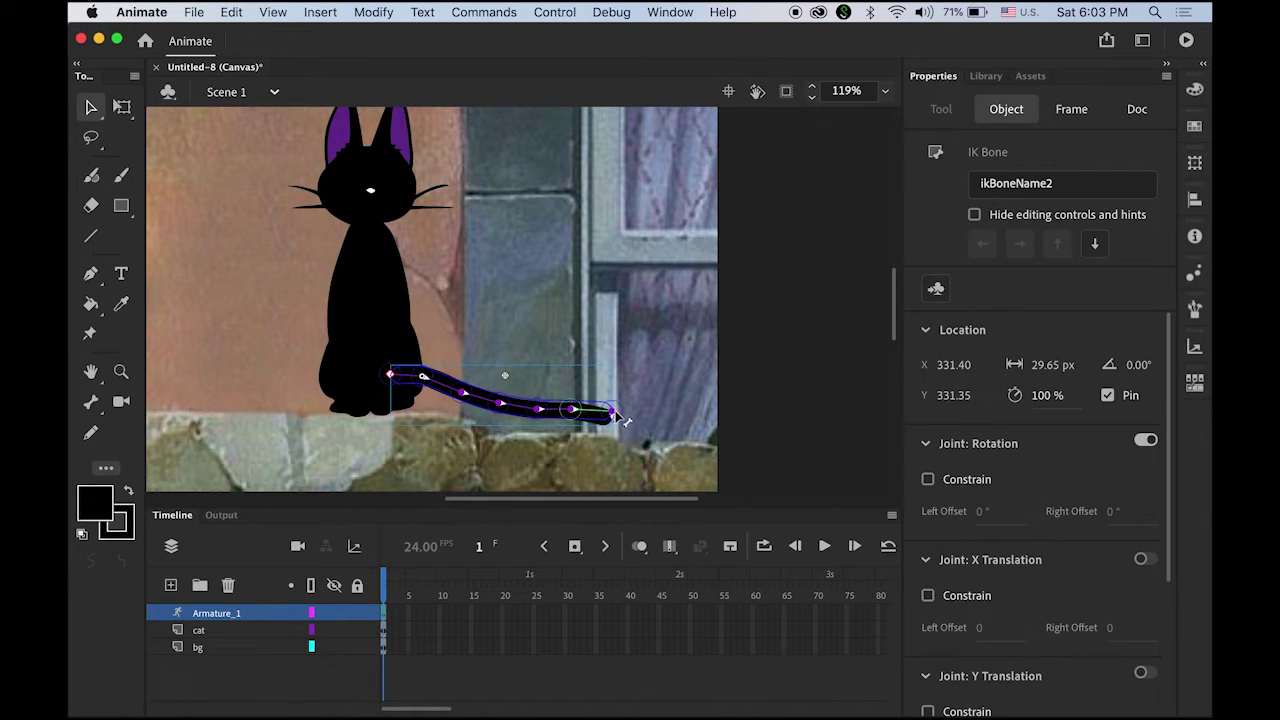
pyautogui.moveTo(618, 416); pyautogui.dragTo(612, 408)
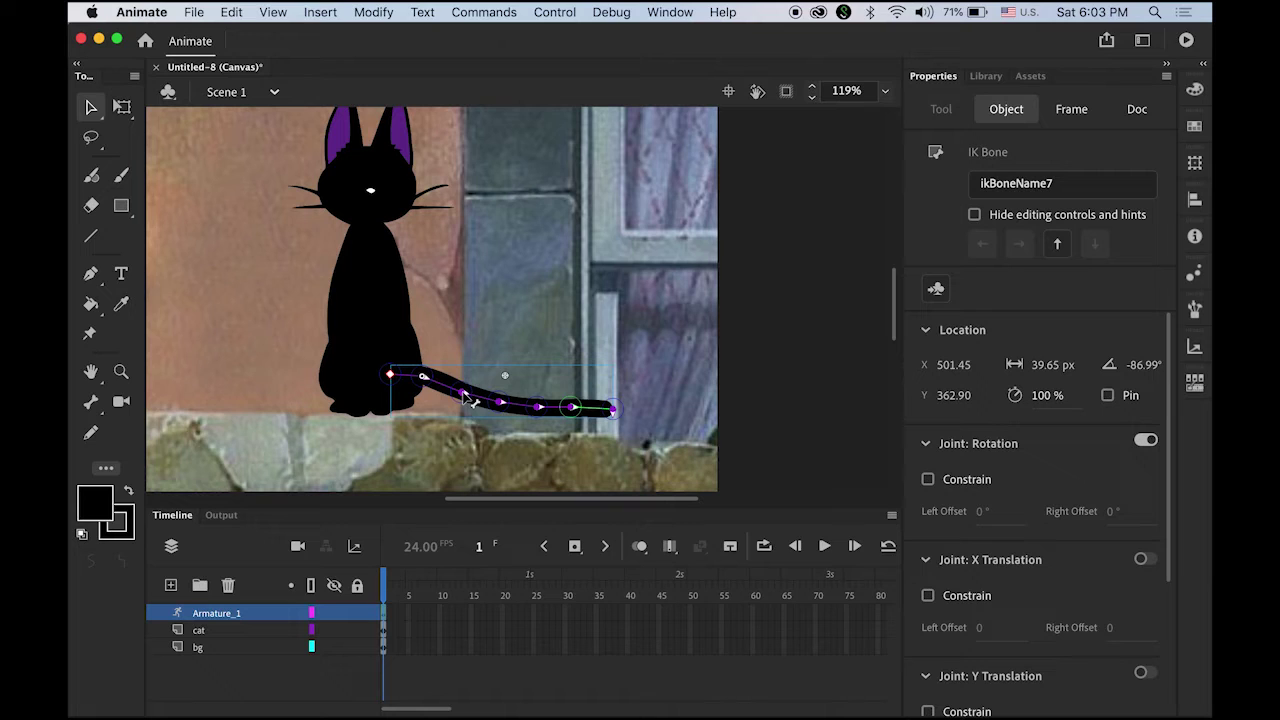
pyautogui.moveTo(463, 394); pyautogui.dragTo(468, 400)
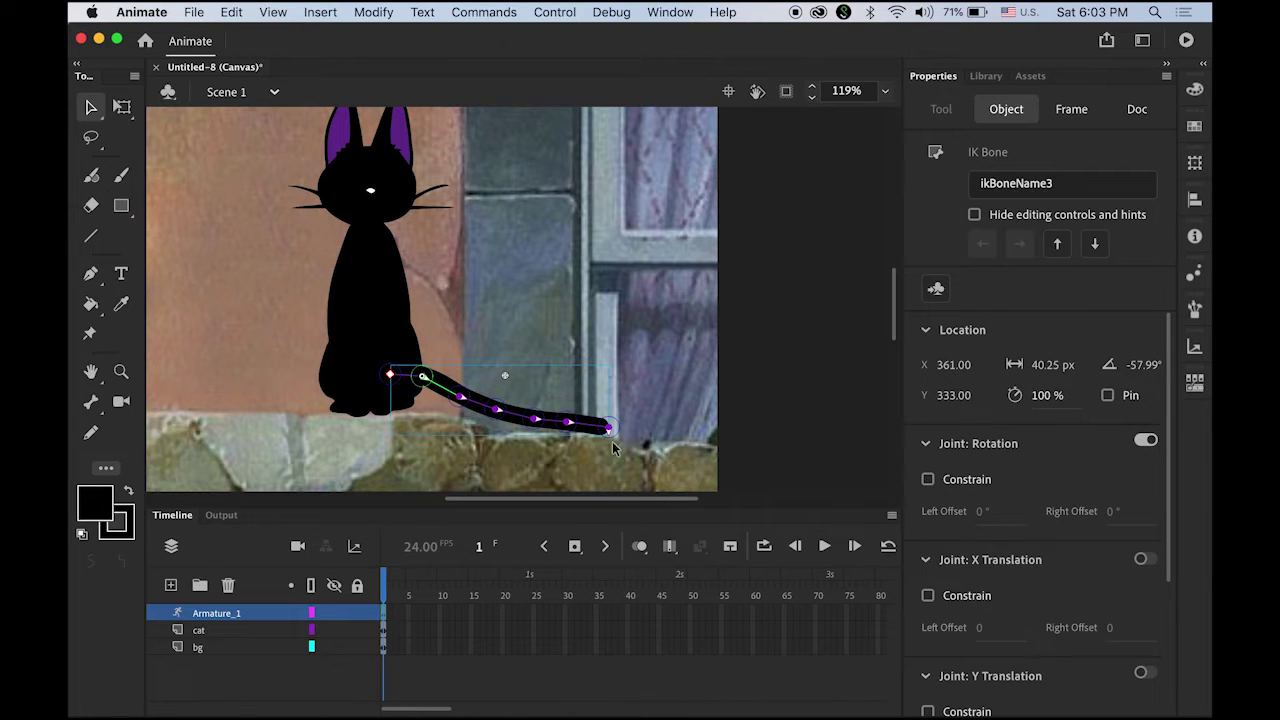
# Drag the background image down until its Y position reads 0.
pyautogui.click(627, 434)
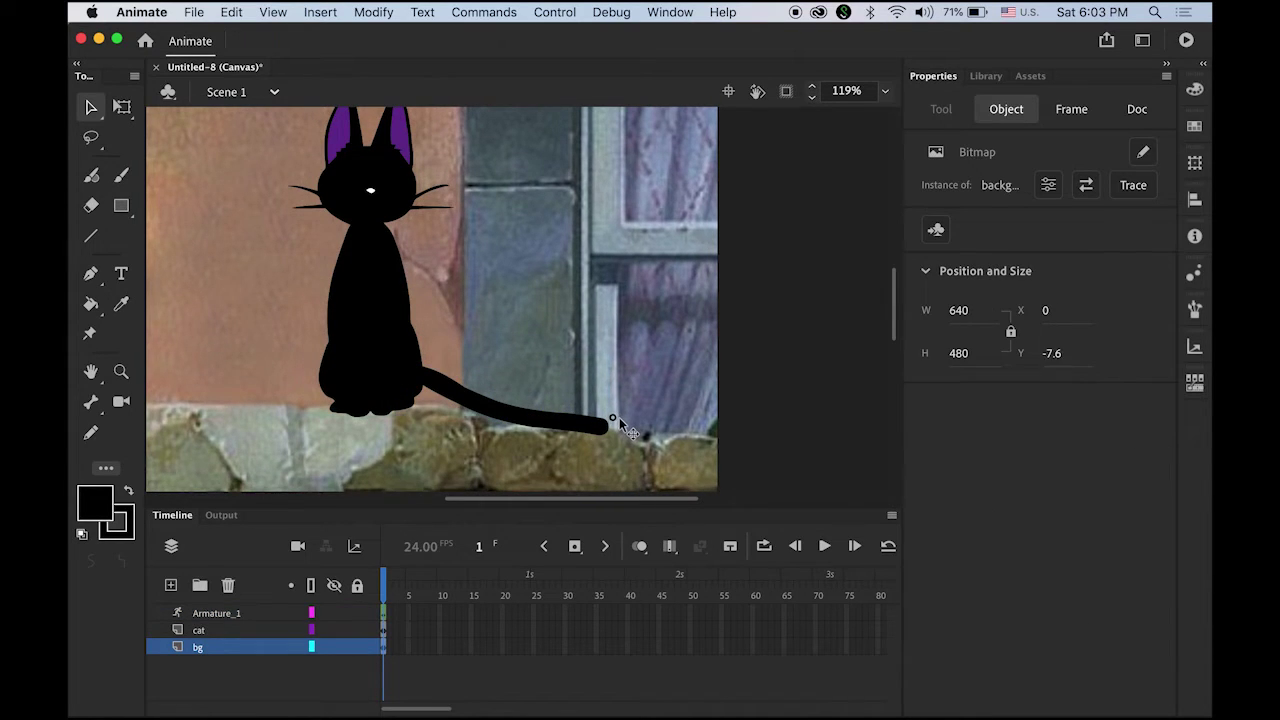
pyautogui.moveTo(620, 418); pyautogui.dragTo(608, 437)
pyautogui.click(605, 428)
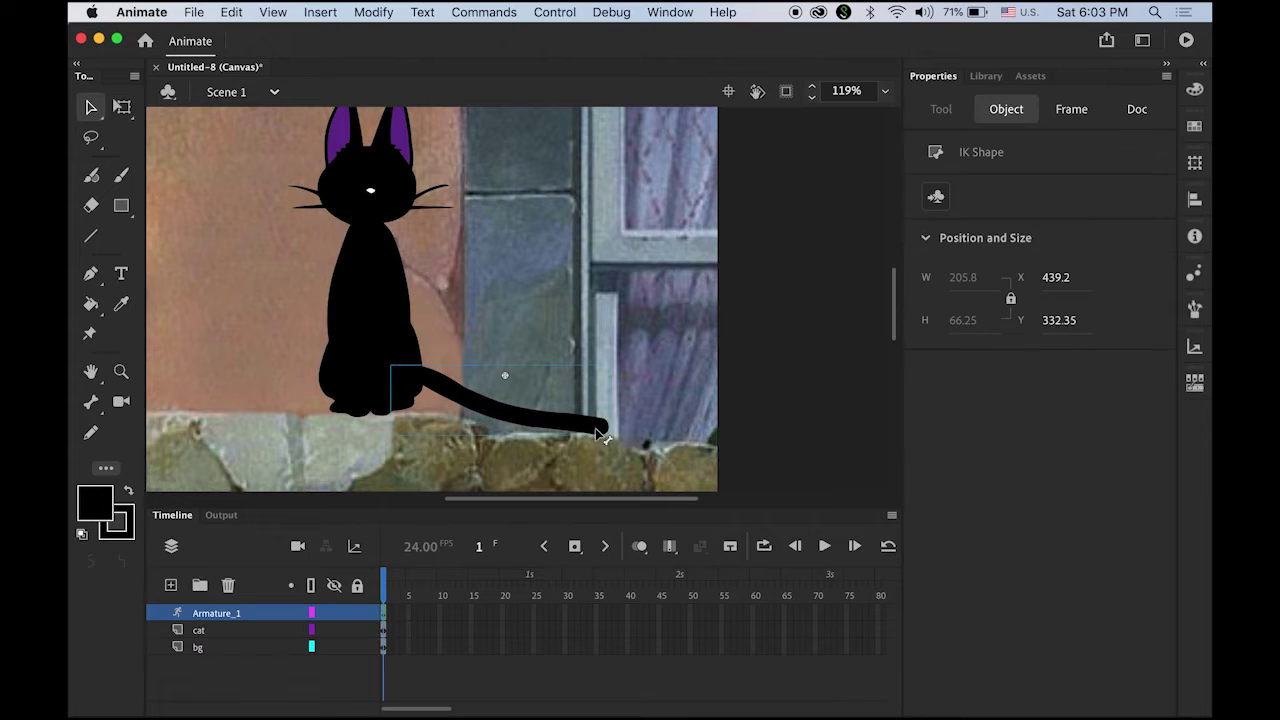
pyautogui.click(615, 426)
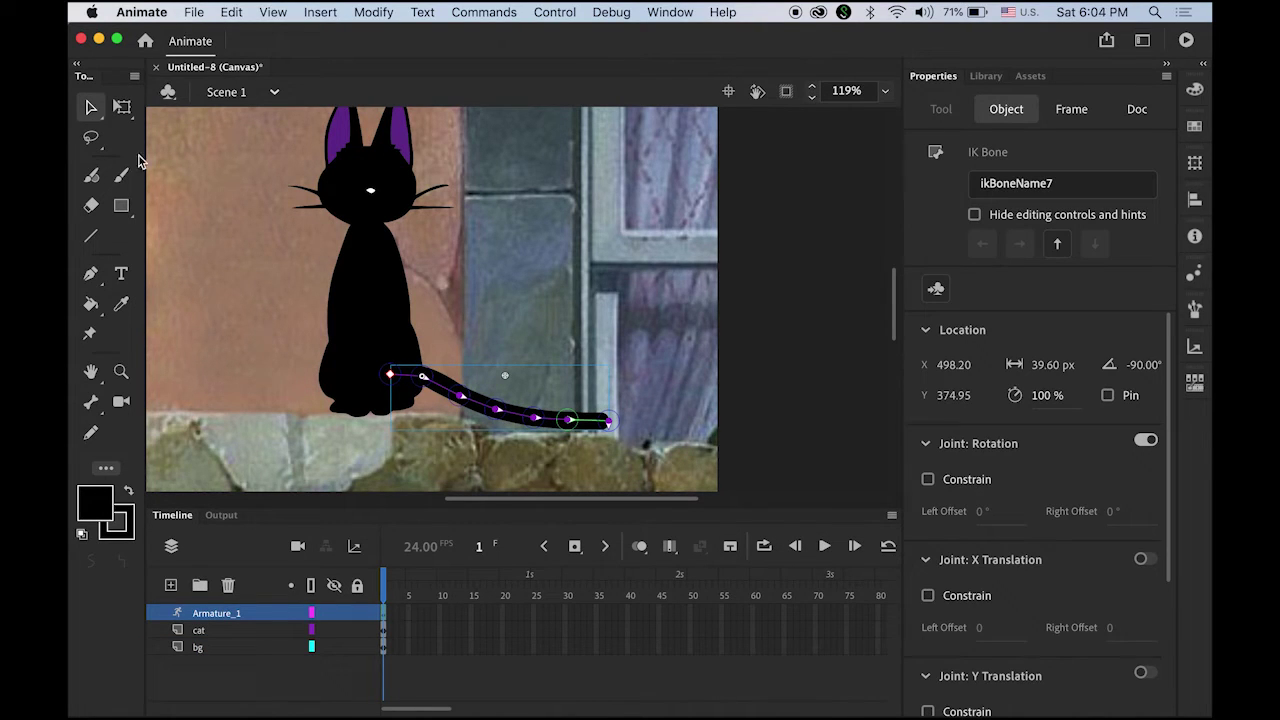
pyautogui.click(240, 376)
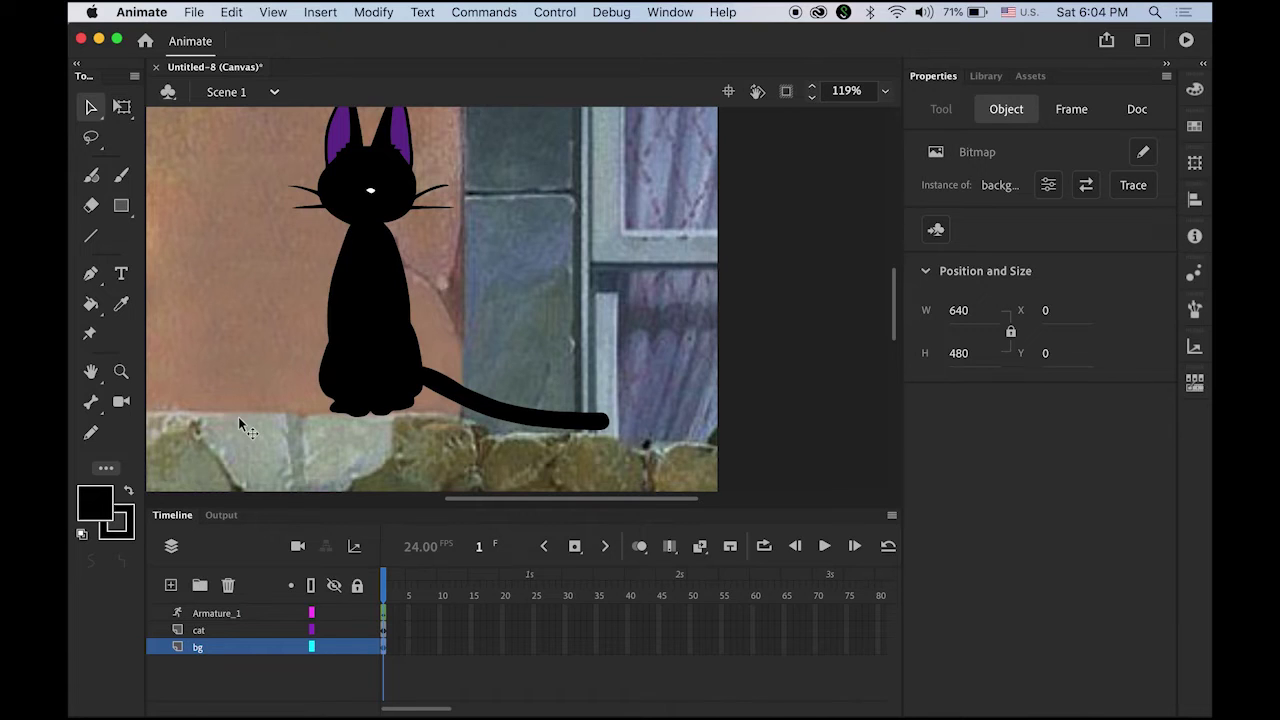
# Extend the Armature_1 layer to frame 5 with an inserted tail pose.
pyautogui.click(409, 614)
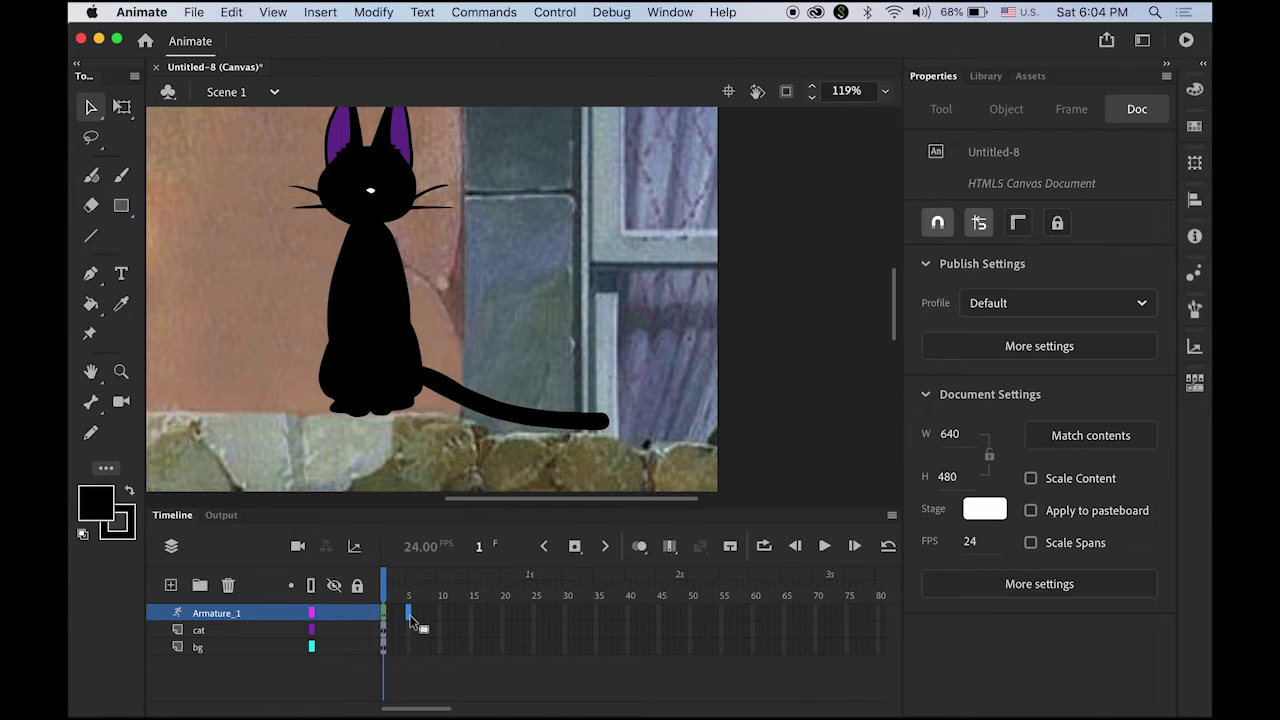
pyautogui.moveTo(410, 622); pyautogui.dragTo(406, 618)
pyautogui.rightClick(409, 614)
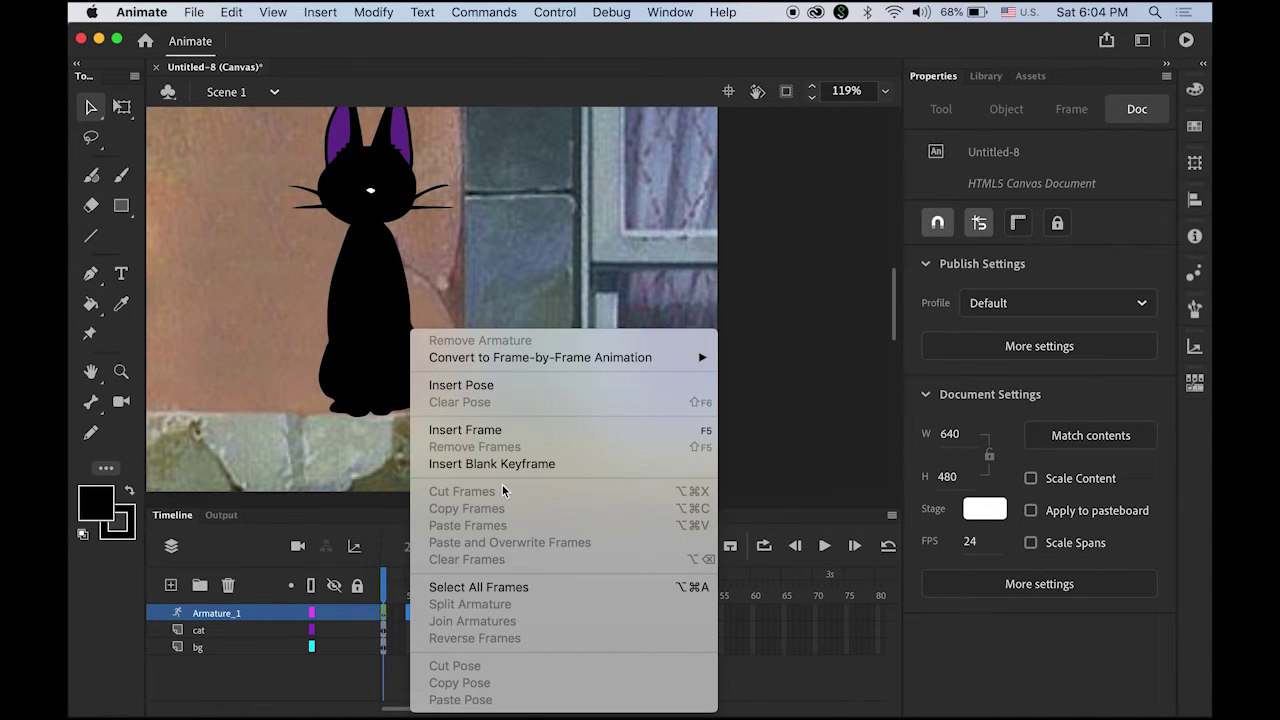
pyautogui.click(549, 380)
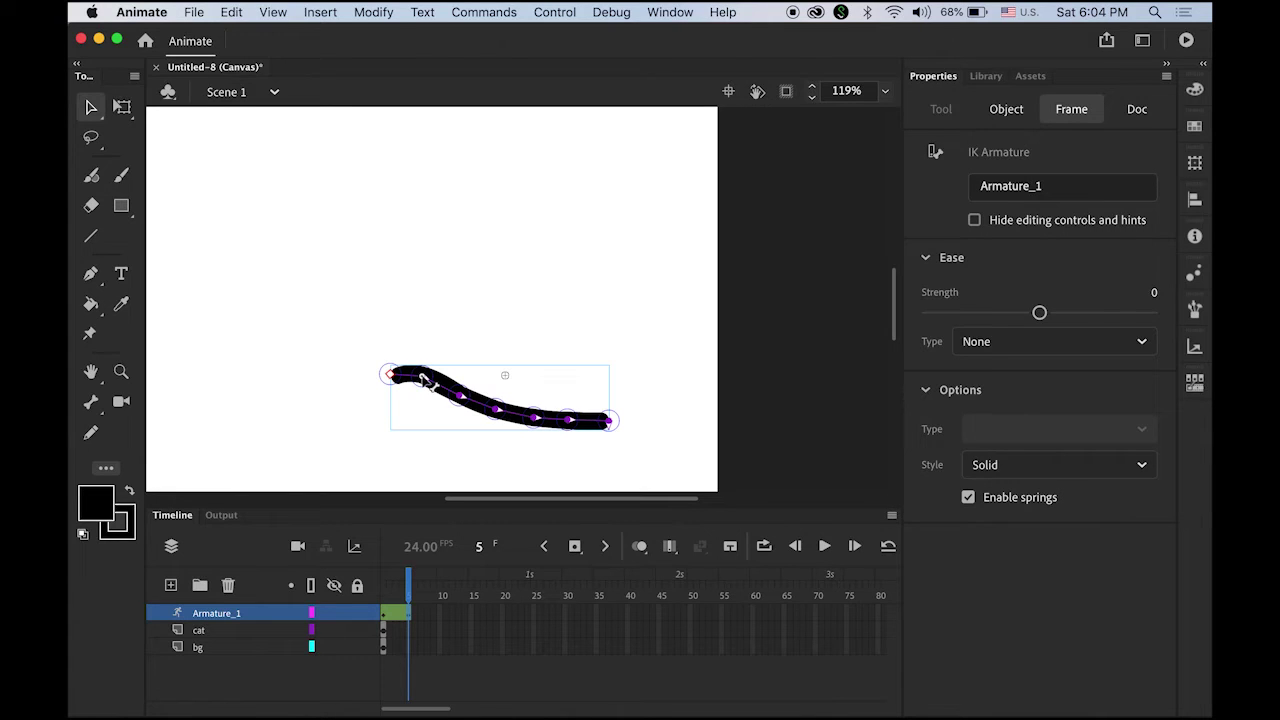
# Swing the tail upward with its tip bent down-right, then scrub frames 1–5.
pyautogui.moveTo(424, 380); pyautogui.dragTo(432, 349)
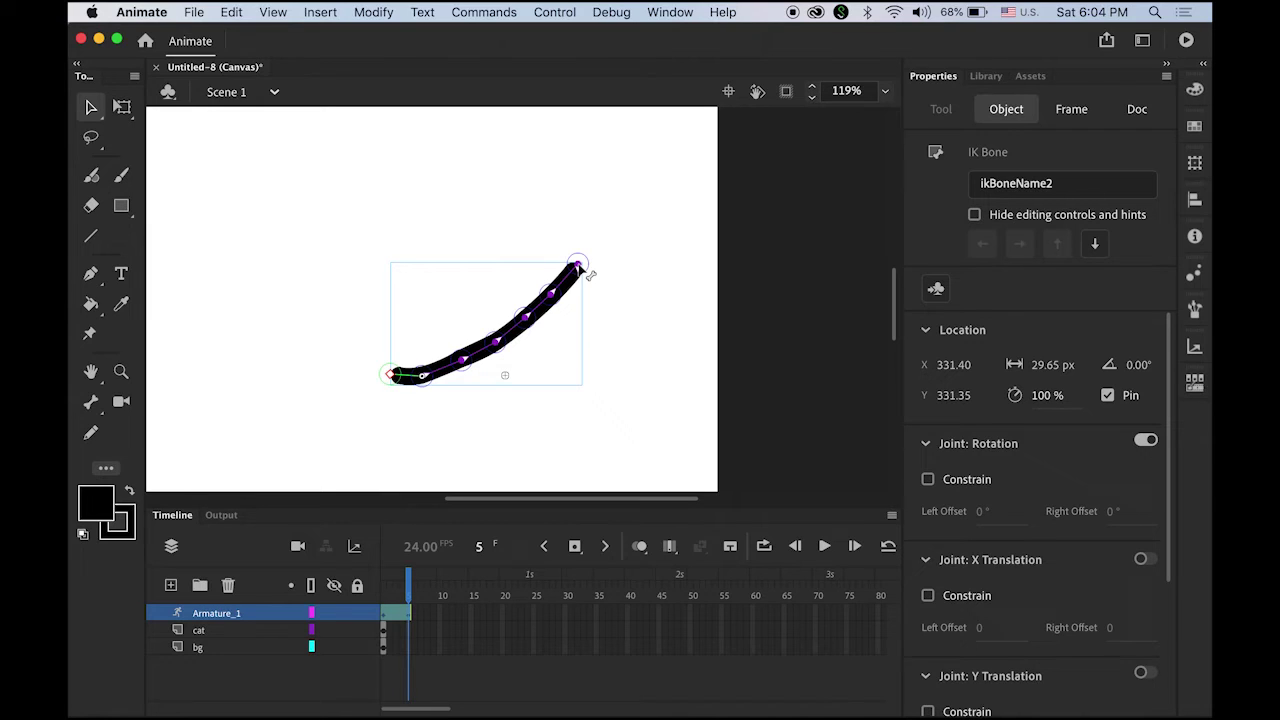
pyautogui.moveTo(579, 266); pyautogui.dragTo(613, 327)
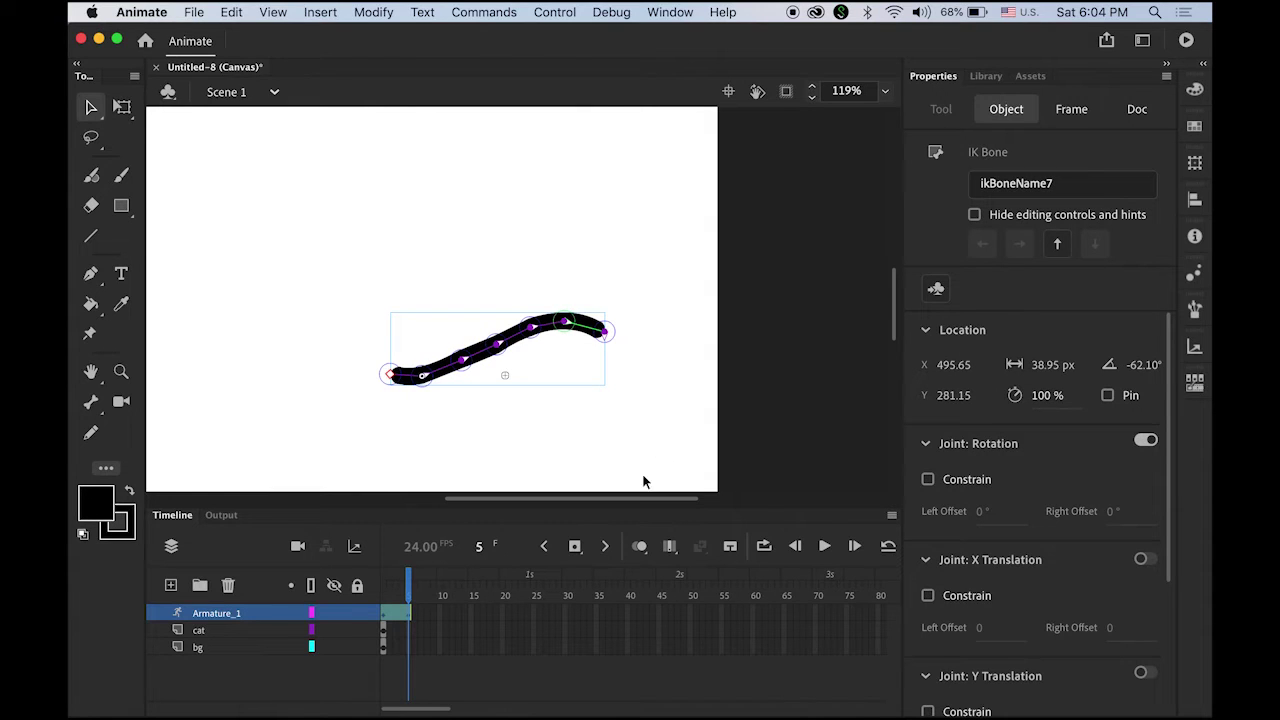
pyautogui.click(407, 612)
pyautogui.click(381, 600)
pyautogui.moveTo(381, 600); pyautogui.dragTo(430, 620)
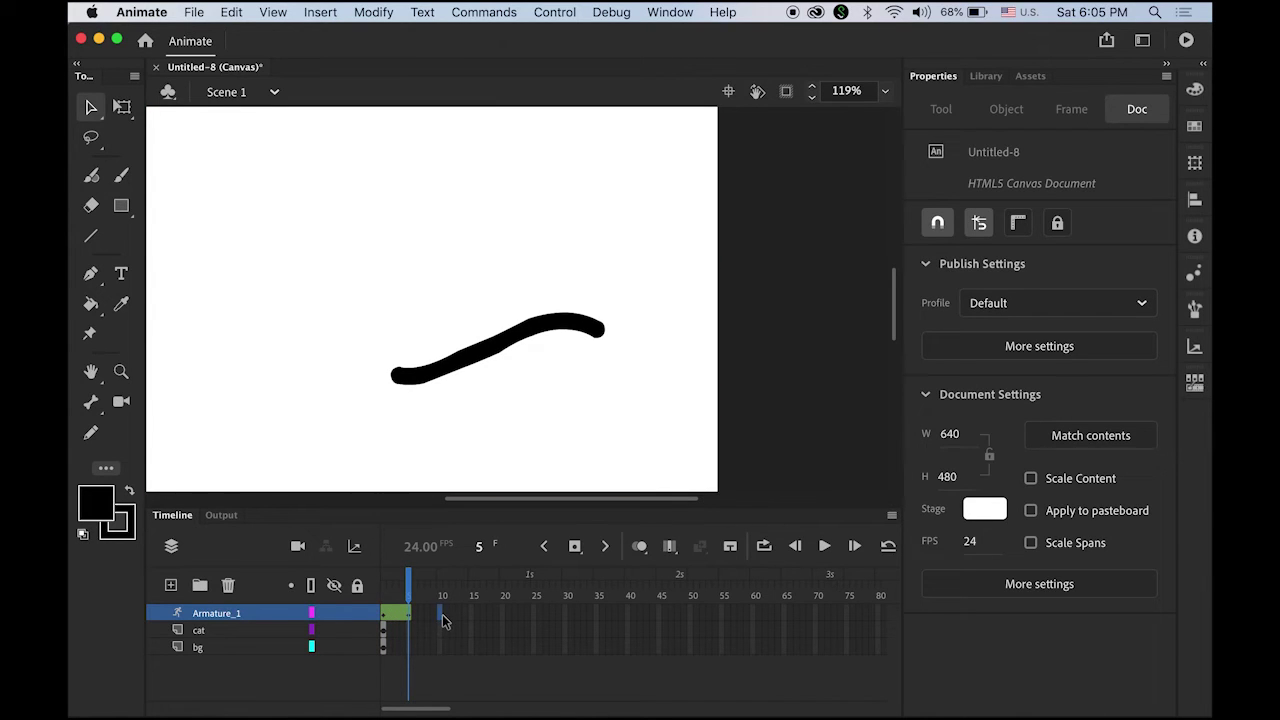
# Insert a pose at frame 10 with the tail raised and its tip bent down-right.
pyautogui.click(442, 613)
pyautogui.rightClick(440, 616)
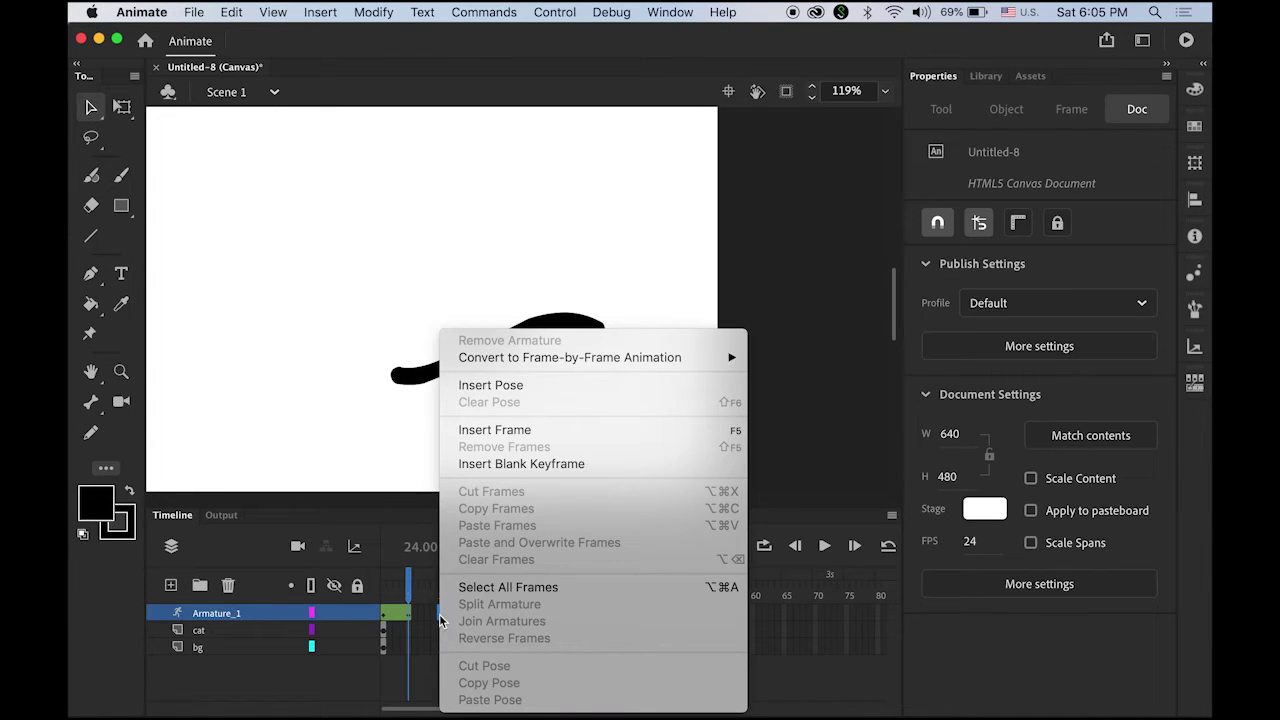
pyautogui.click(562, 390)
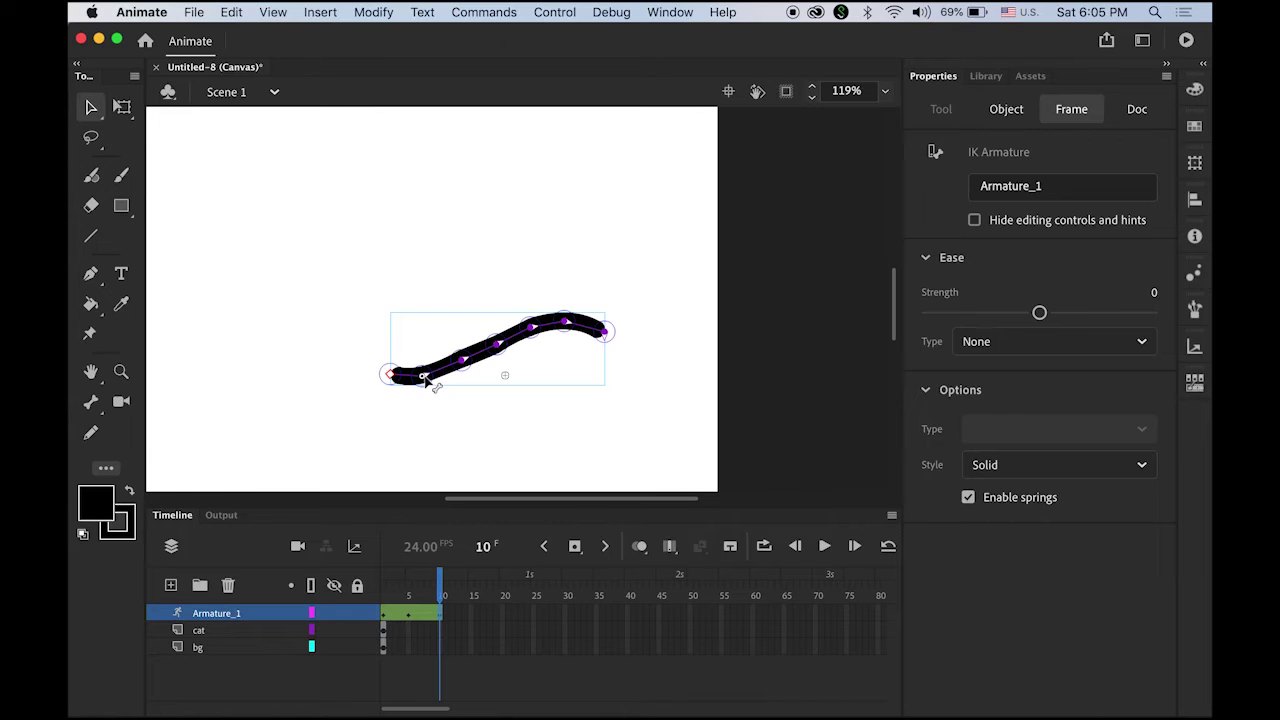
pyautogui.moveTo(426, 375); pyautogui.dragTo(436, 376)
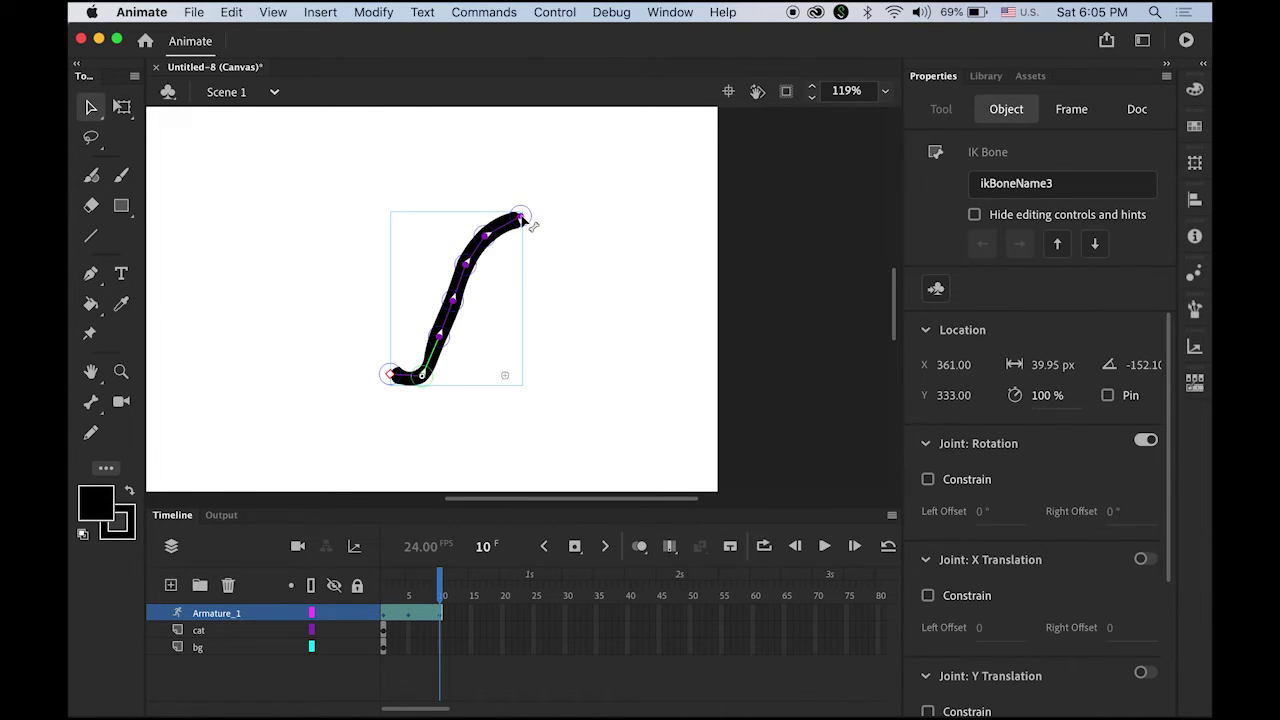
pyautogui.moveTo(527, 219); pyautogui.dragTo(545, 247)
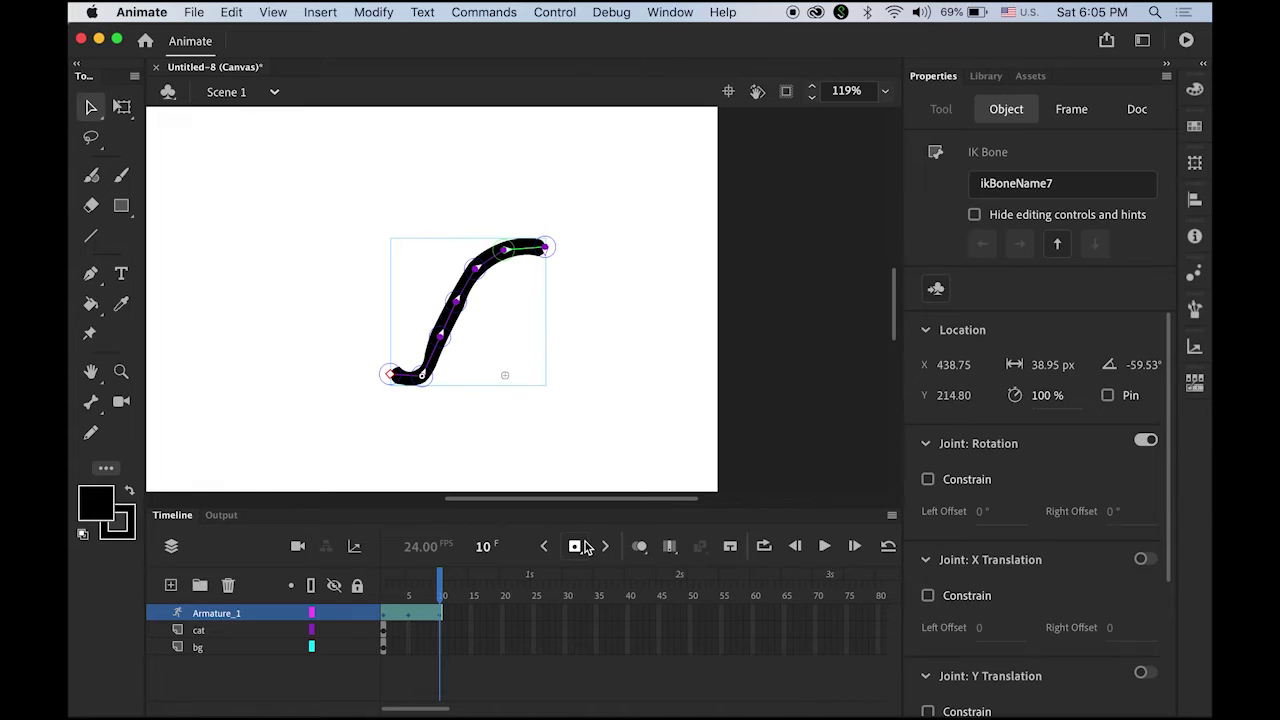
pyautogui.click(418, 603)
pyautogui.moveTo(418, 603)
pyautogui.mouseDown()
pyautogui.moveTo(441, 603)
pyautogui.moveTo(392, 603)
pyautogui.moveTo(441, 603)
pyautogui.mouseUp()
# Insert a pose at frame 15 and bend the tail into an upright S-curve.
pyautogui.click(470, 612)
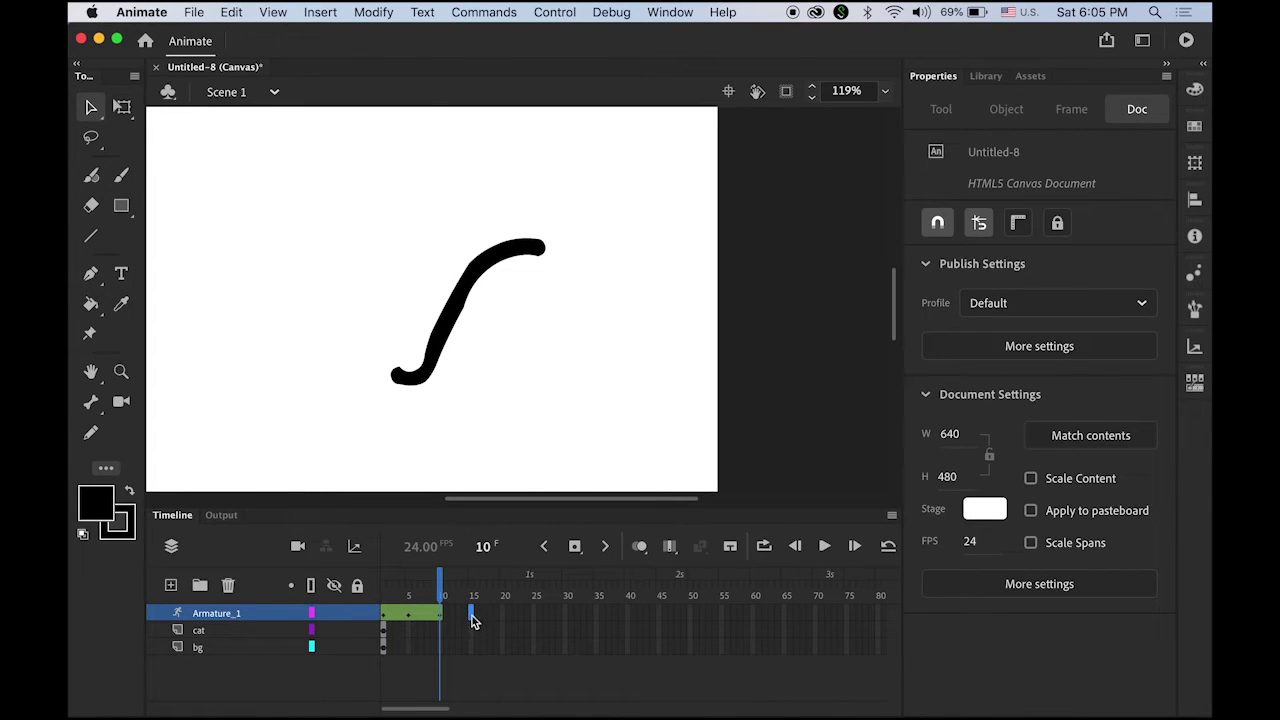
pyautogui.rightClick(469, 613)
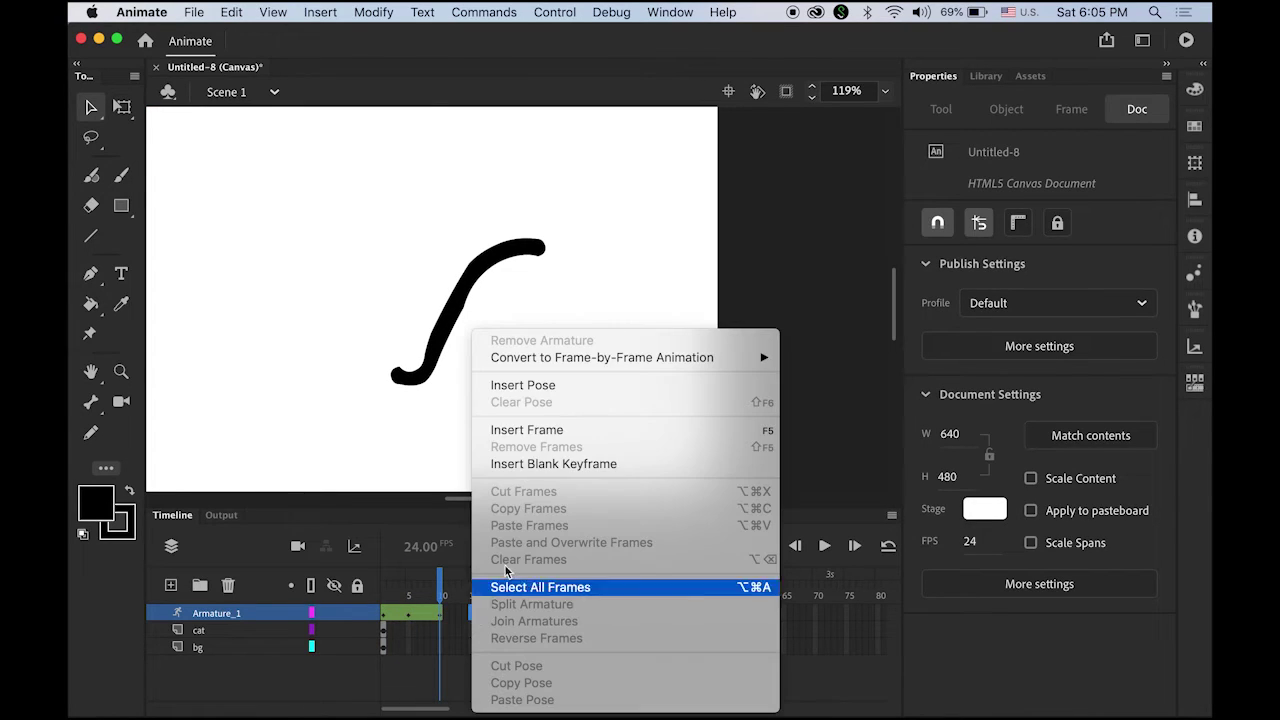
pyautogui.click(597, 389)
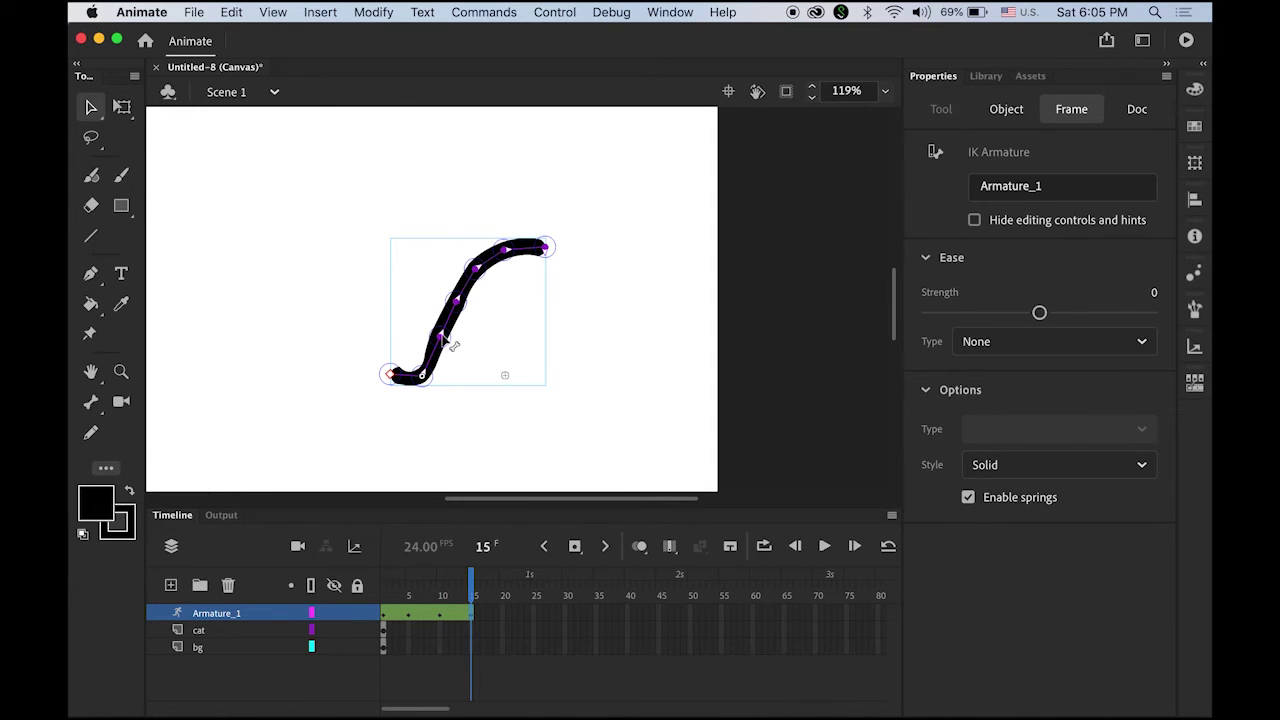
pyautogui.moveTo(444, 342); pyautogui.dragTo(439, 335)
pyautogui.moveTo(477, 600)
pyautogui.mouseDown()
pyautogui.moveTo(384, 596)
pyautogui.moveTo(471, 598)
pyautogui.mouseUp()
# Copy the Armature_1 poses onto frames 16–30 and reverse them so the tail swings back.
pyautogui.click(497, 668)
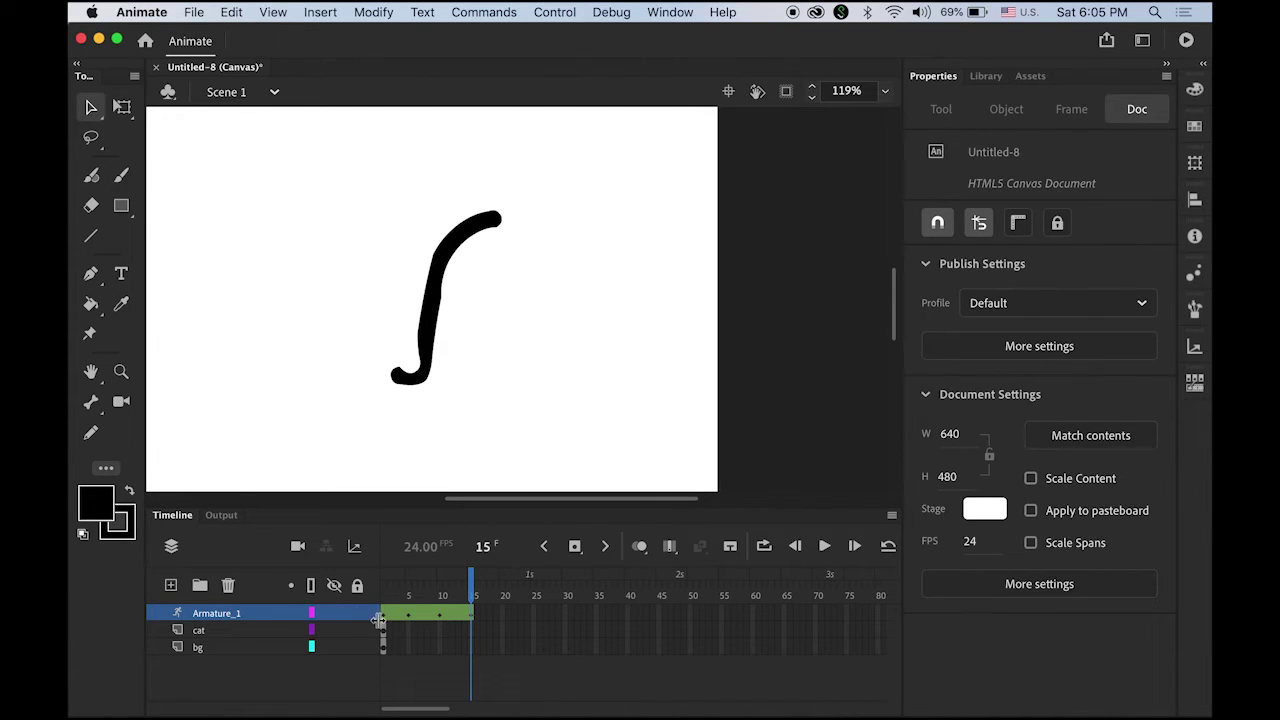
pyautogui.click(215, 619)
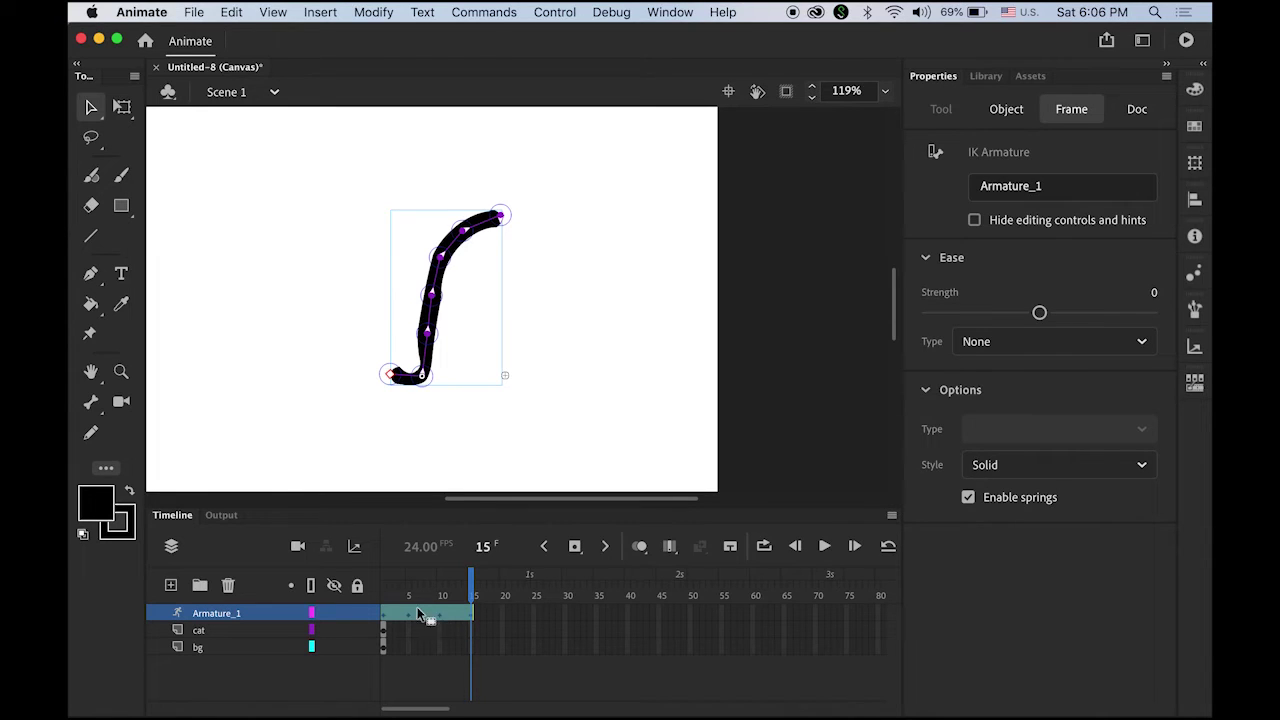
pyautogui.moveTo(421, 612); pyautogui.dragTo(517, 624)
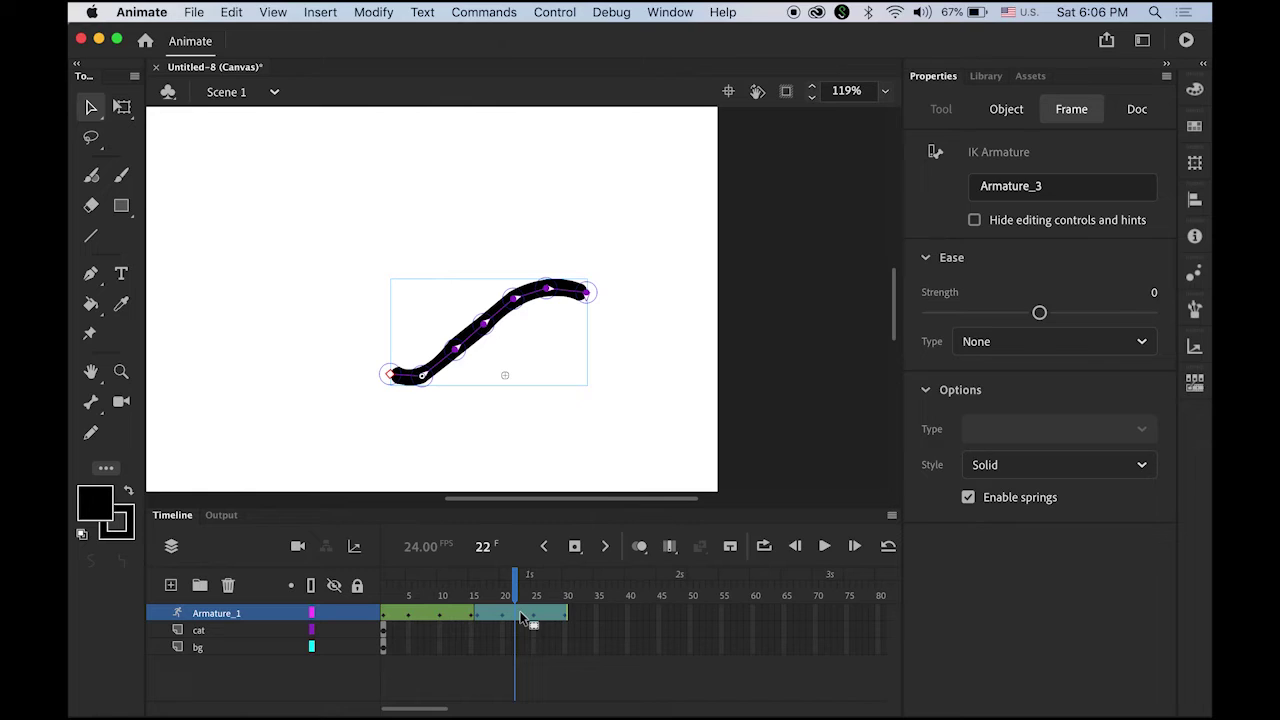
pyautogui.rightClick(522, 617)
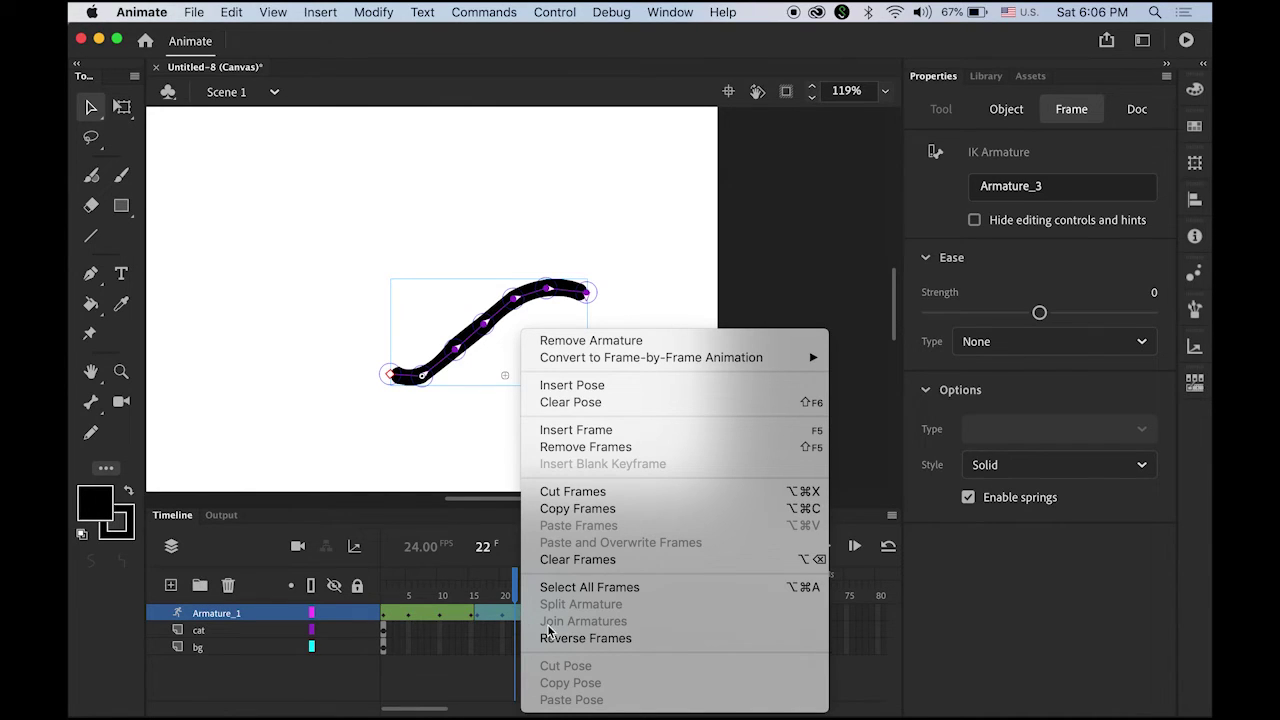
pyautogui.click(596, 648)
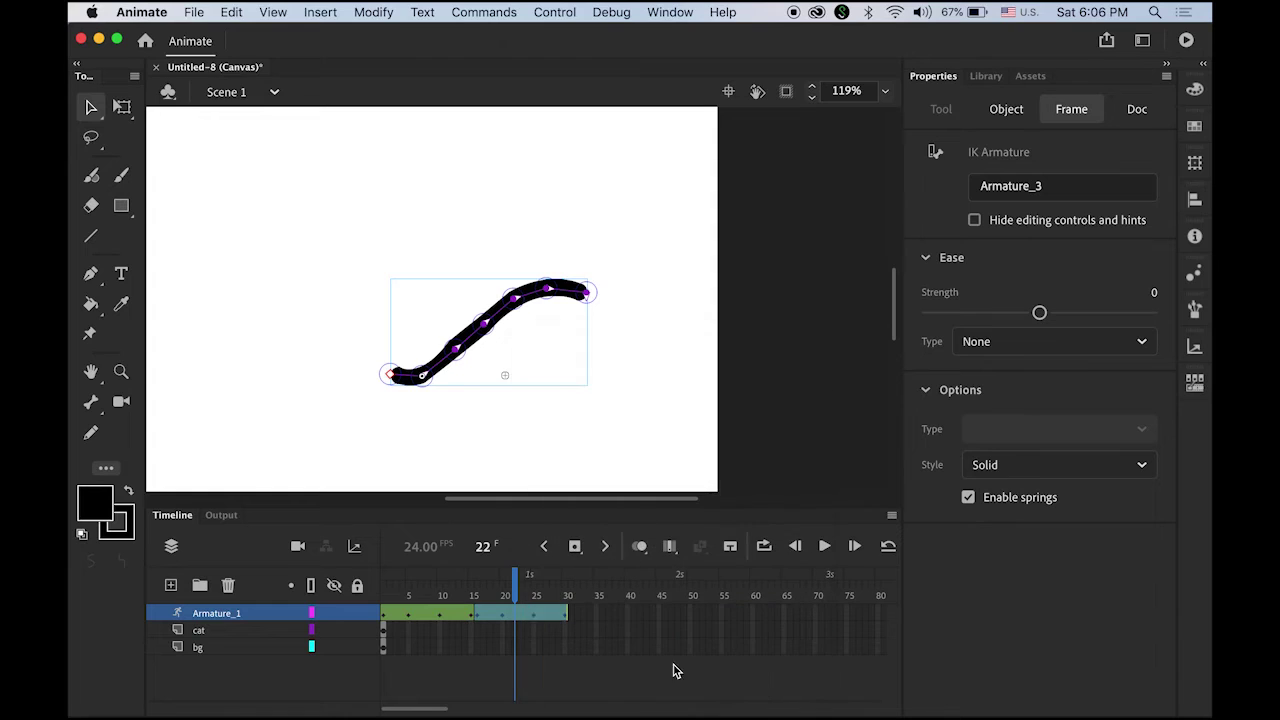
# Scrub the tail animation across frames 1–30 to review the swing.
pyautogui.moveTo(516, 596); pyautogui.dragTo(368, 590)
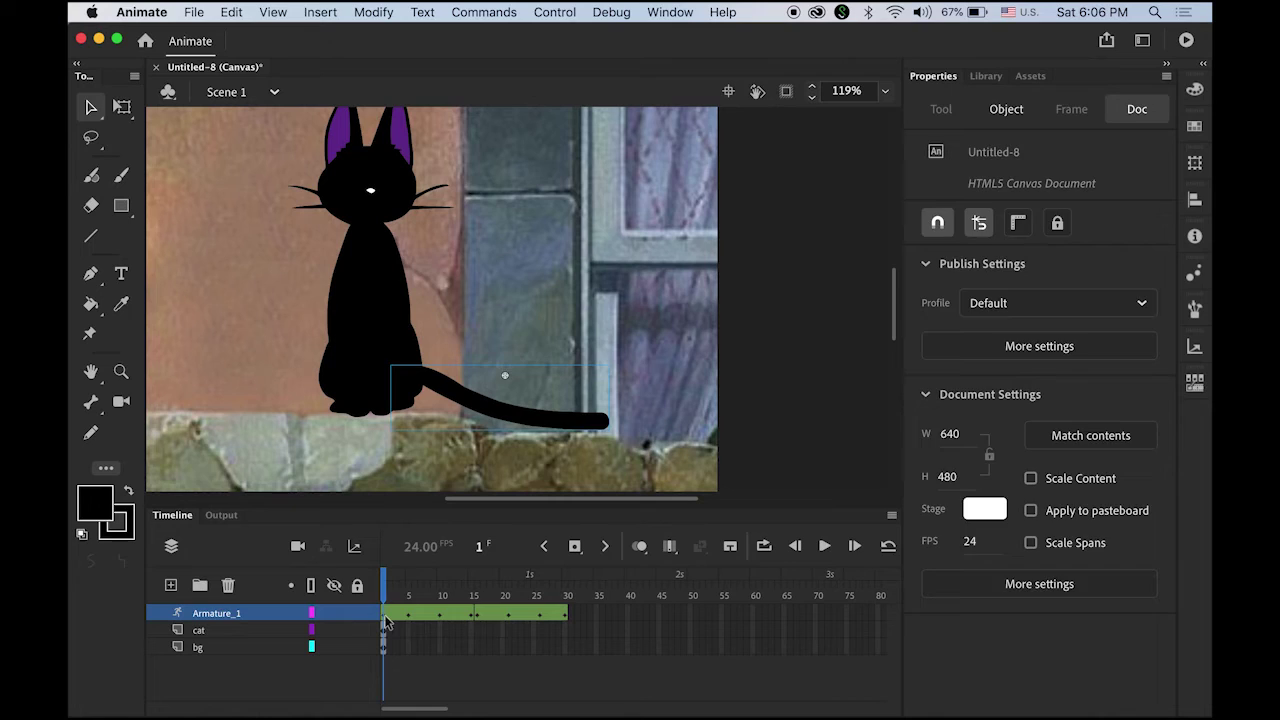
pyautogui.click(388, 616)
pyautogui.click(565, 618)
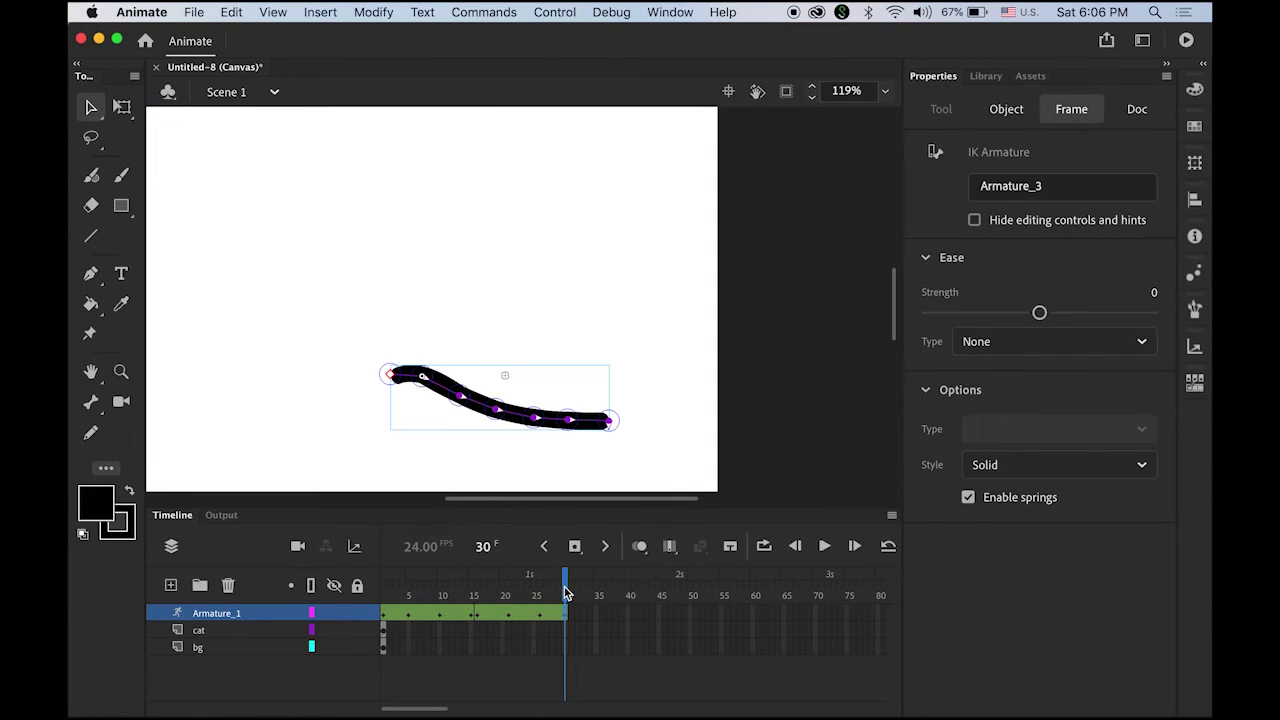
pyautogui.moveTo(565, 593); pyautogui.dragTo(514, 612)
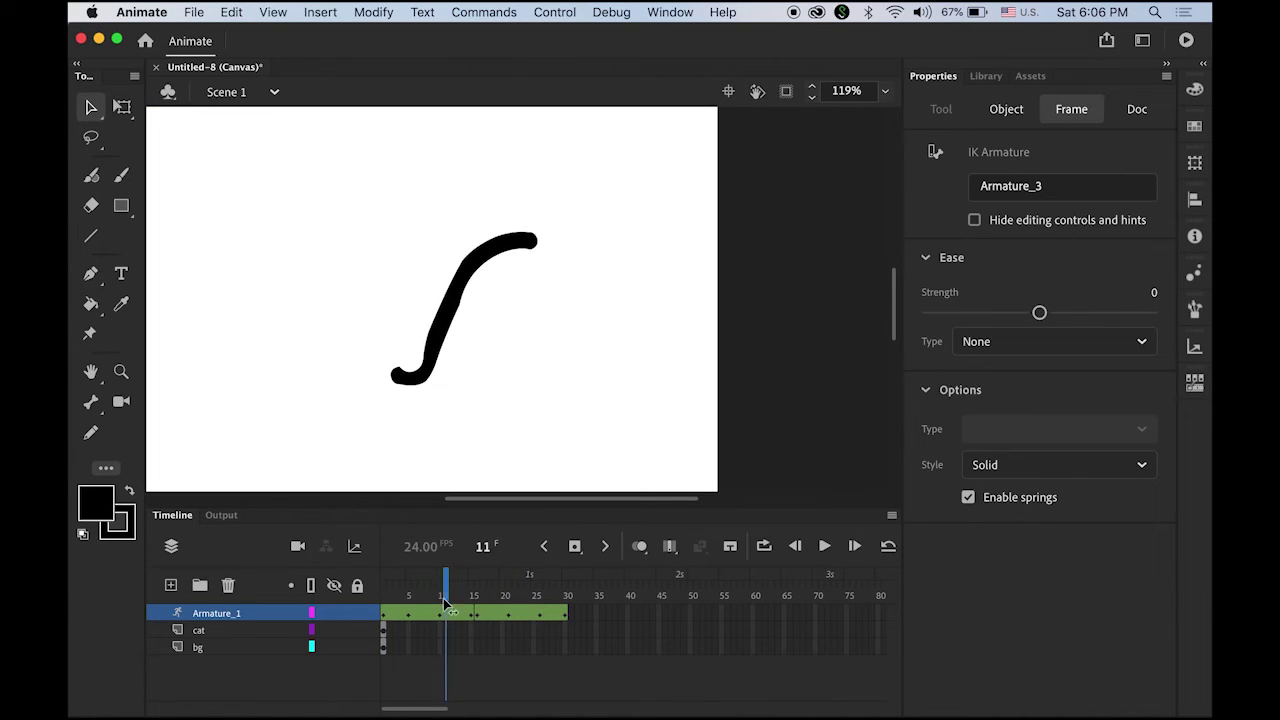
pyautogui.moveTo(446, 603); pyautogui.dragTo(509, 620)
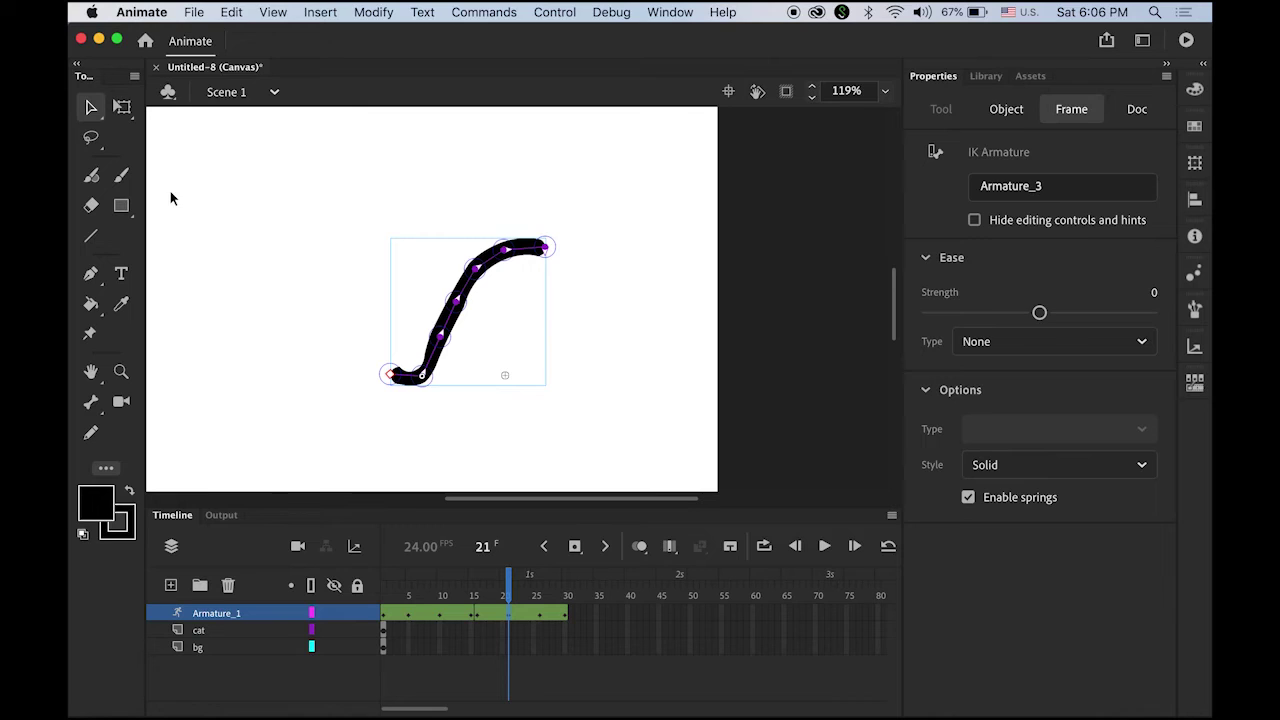
# Repose the tail at frame 21 upright and leaning right, undoing one overbend.
pyautogui.moveTo(557, 256); pyautogui.dragTo(480, 192)
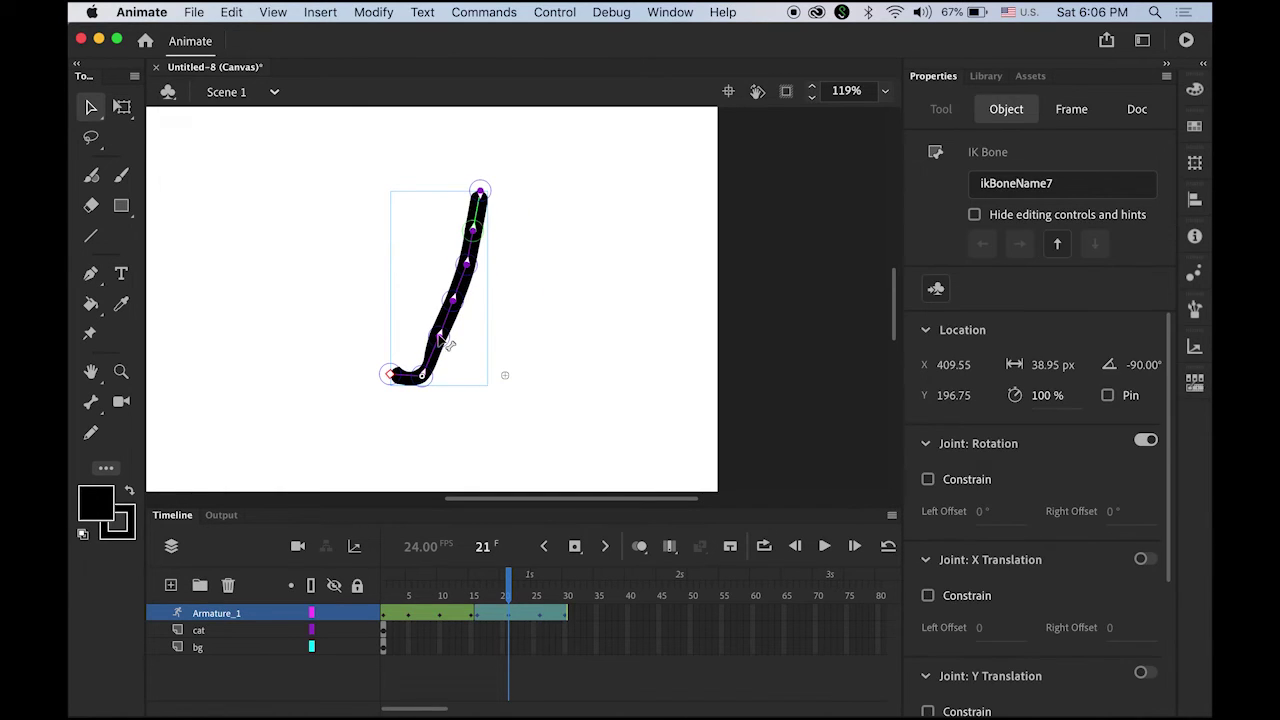
pyautogui.moveTo(441, 336); pyautogui.dragTo(460, 350)
pyautogui.moveTo(562, 244); pyautogui.dragTo(527, 213)
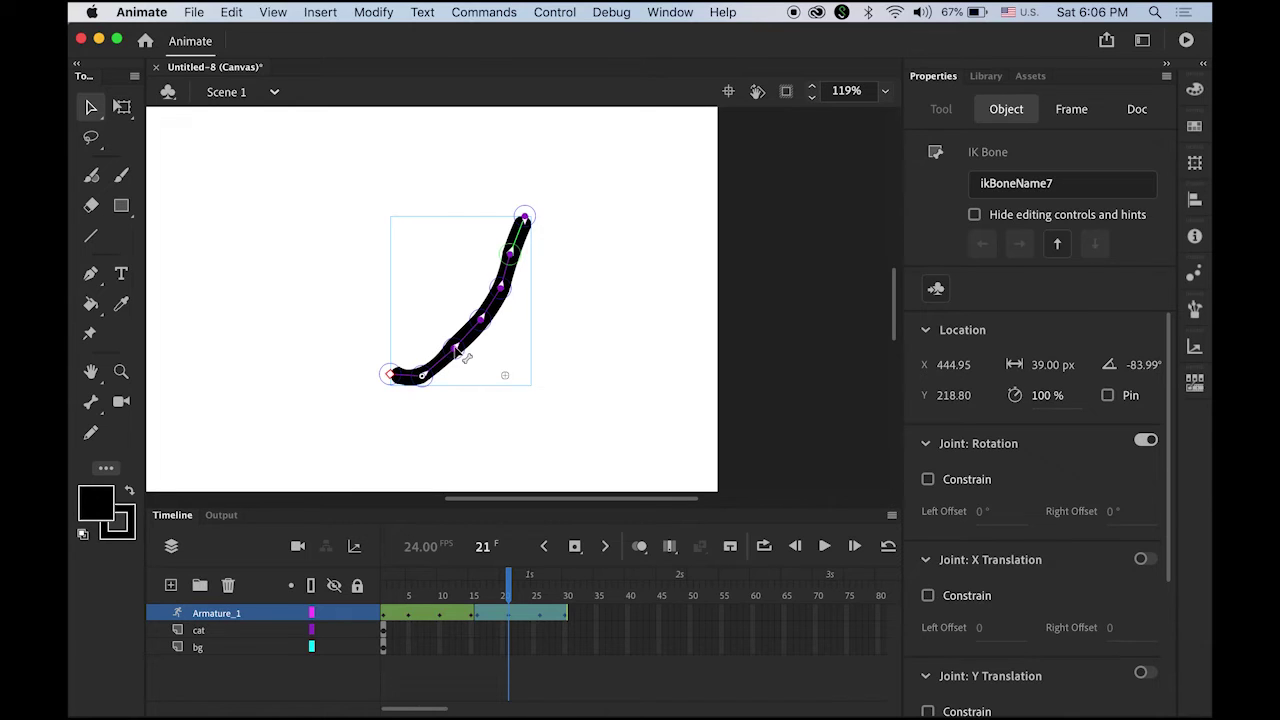
pyautogui.moveTo(463, 357); pyautogui.dragTo(572, 254)
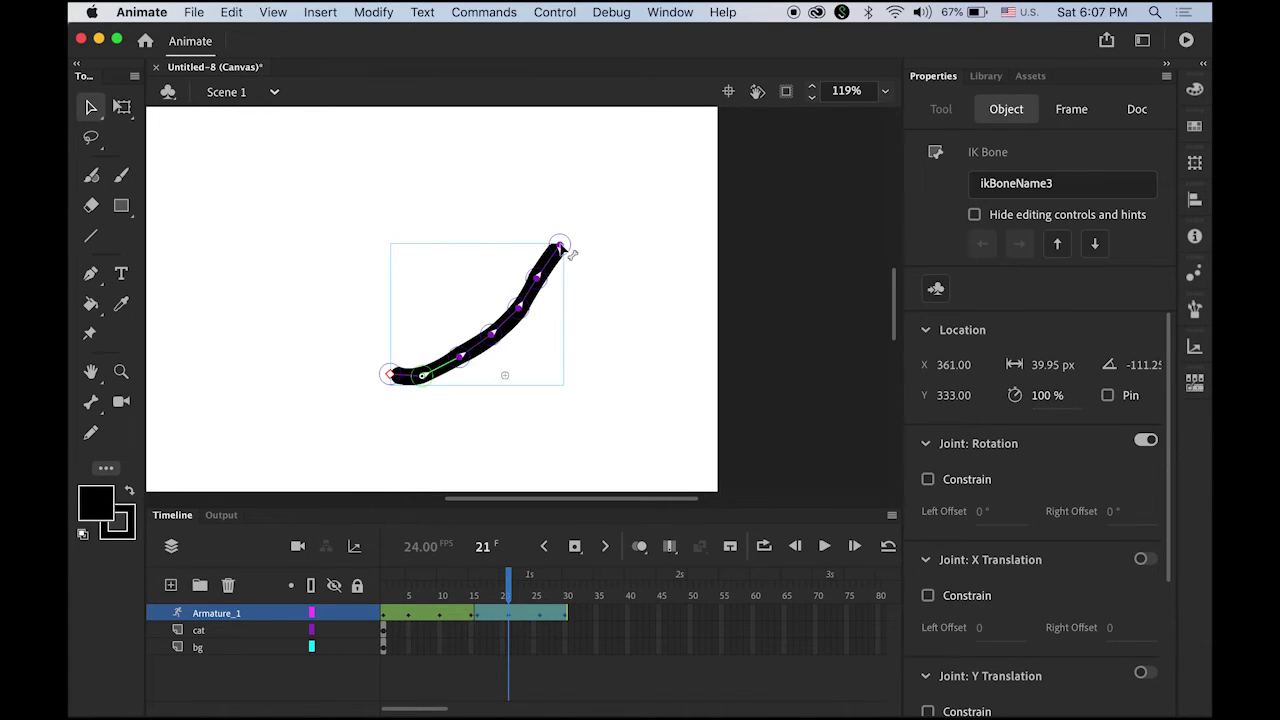
pyautogui.press('super+z')
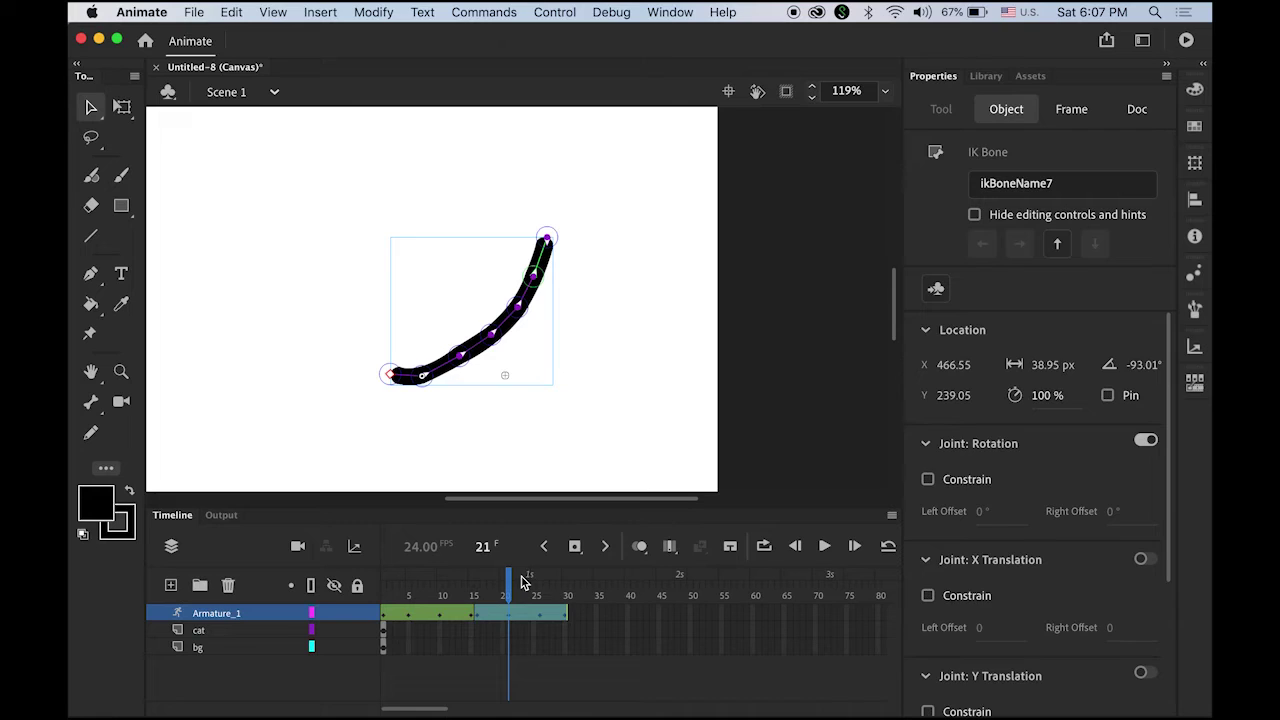
# Reshape the tail at frame 26 into a smooth arc curving up to the right.
pyautogui.moveTo(508, 592)
pyautogui.mouseDown()
pyautogui.moveTo(437, 594)
pyautogui.moveTo(500, 600)
pyautogui.moveTo(539, 630)
pyautogui.mouseUp()
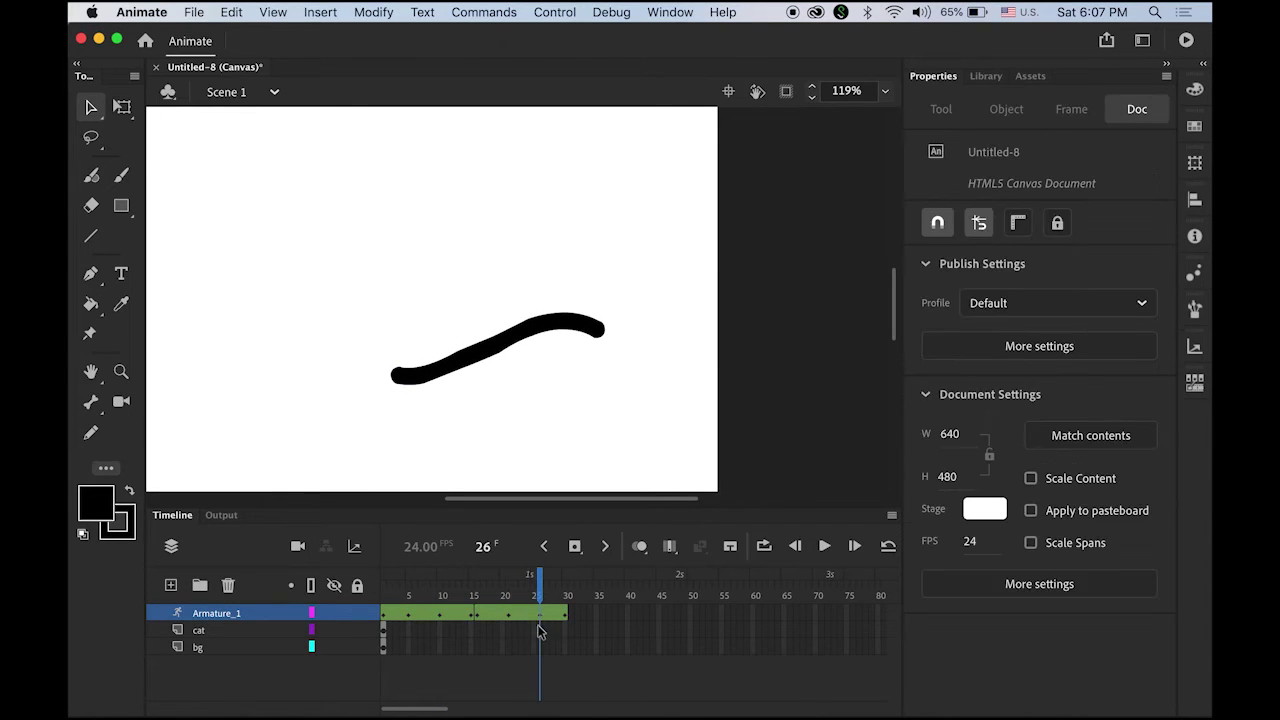
pyautogui.click(576, 327)
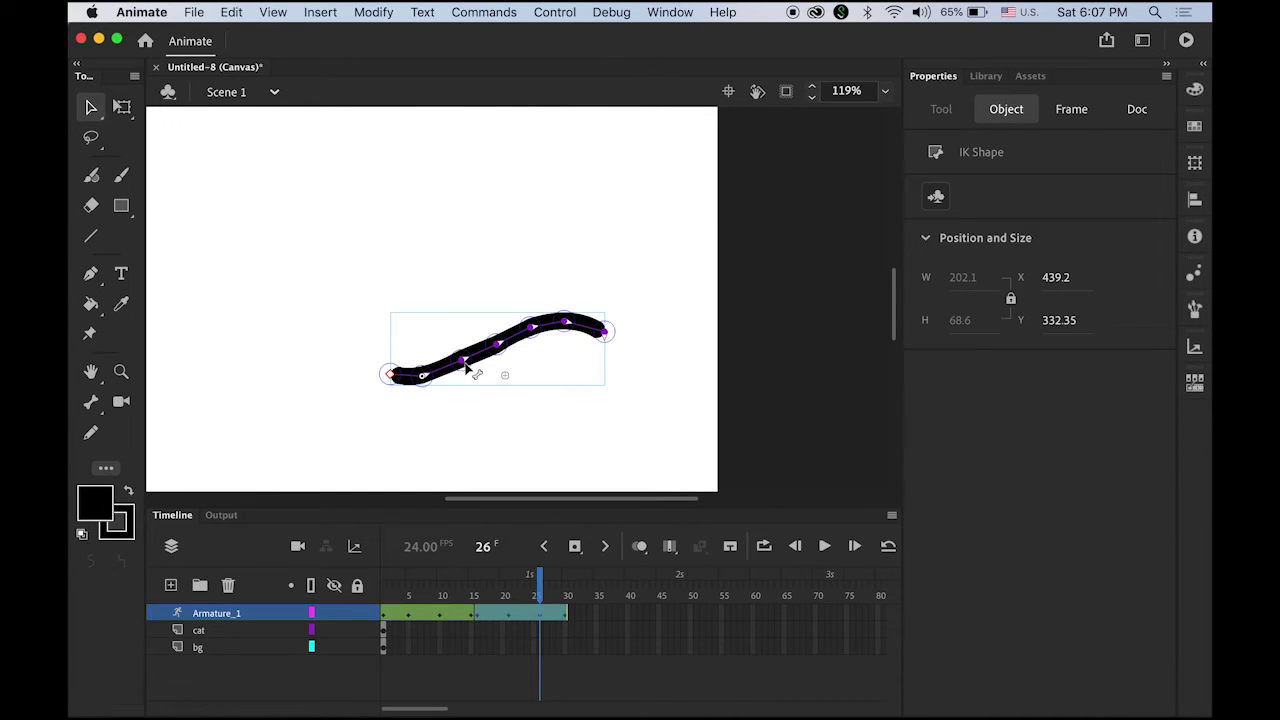
pyautogui.moveTo(604, 331)
pyautogui.mouseDown()
pyautogui.moveTo(608, 408)
pyautogui.moveTo(622, 331)
pyautogui.moveTo(602, 316)
pyautogui.mouseUp()
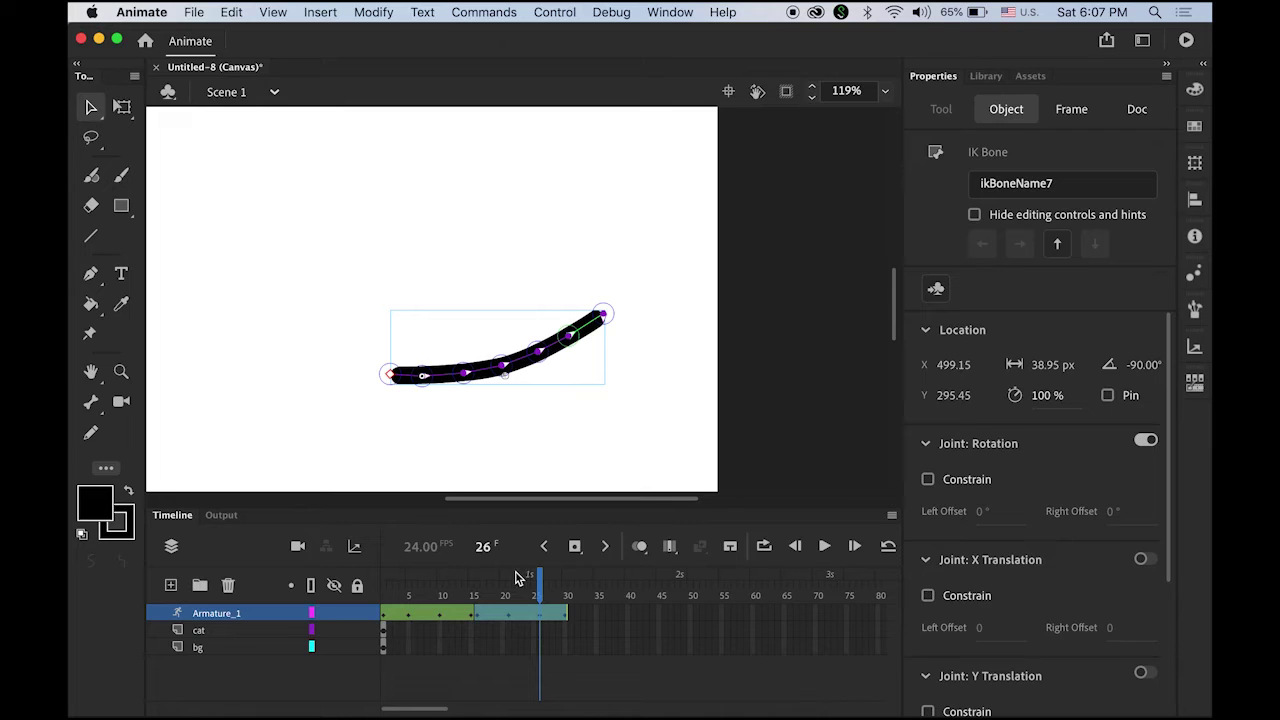
# Play the tail animation from frame 1 to preview the swing.
pyautogui.click(385, 612)
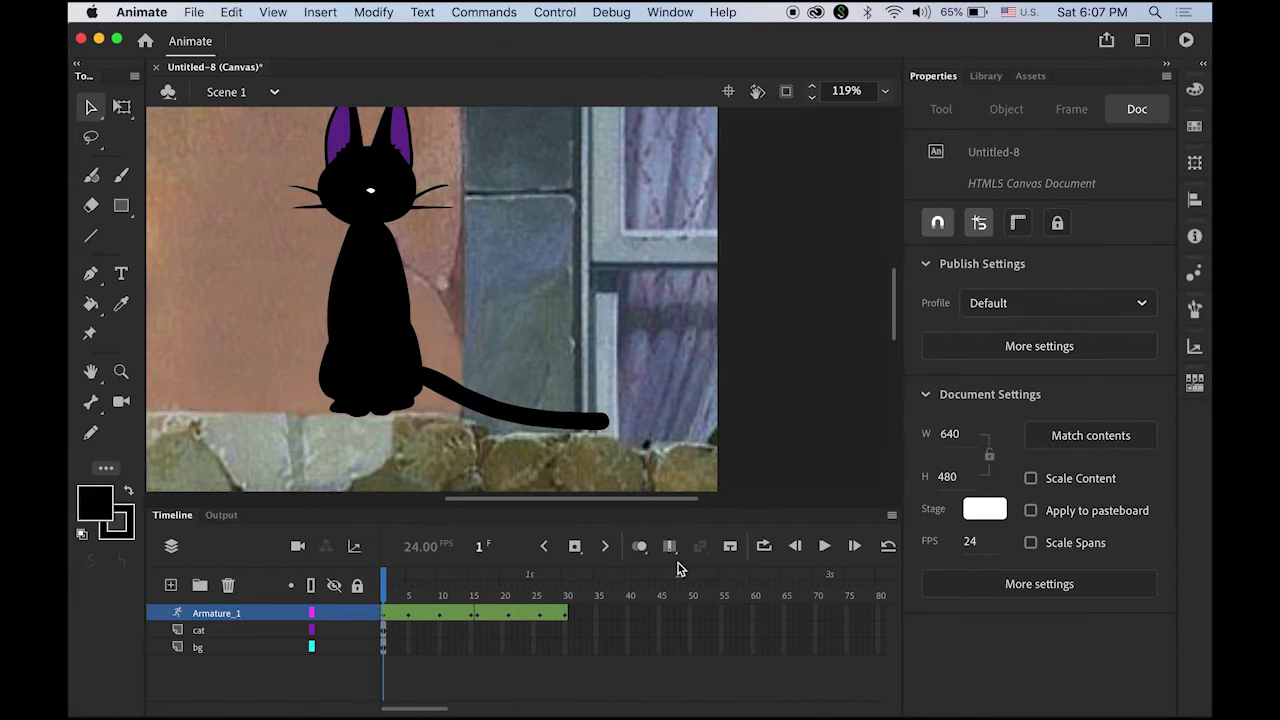
pyautogui.click(826, 547)
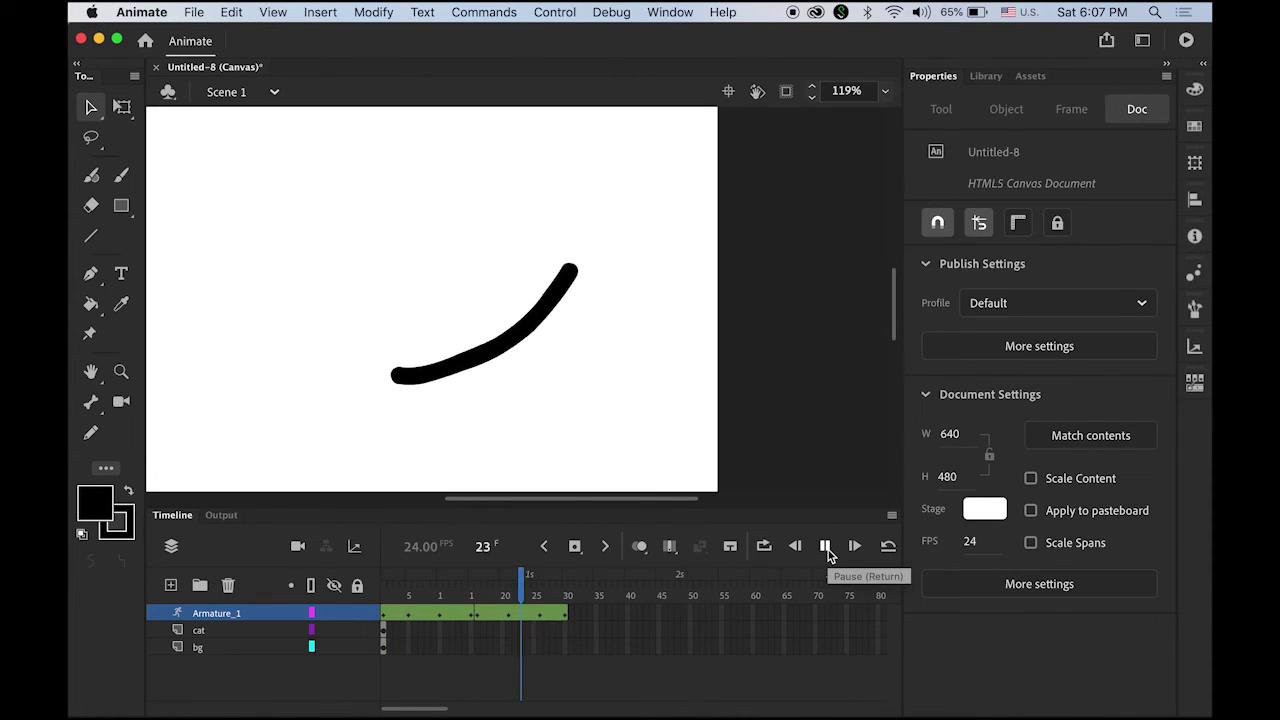
pyautogui.click(828, 550)
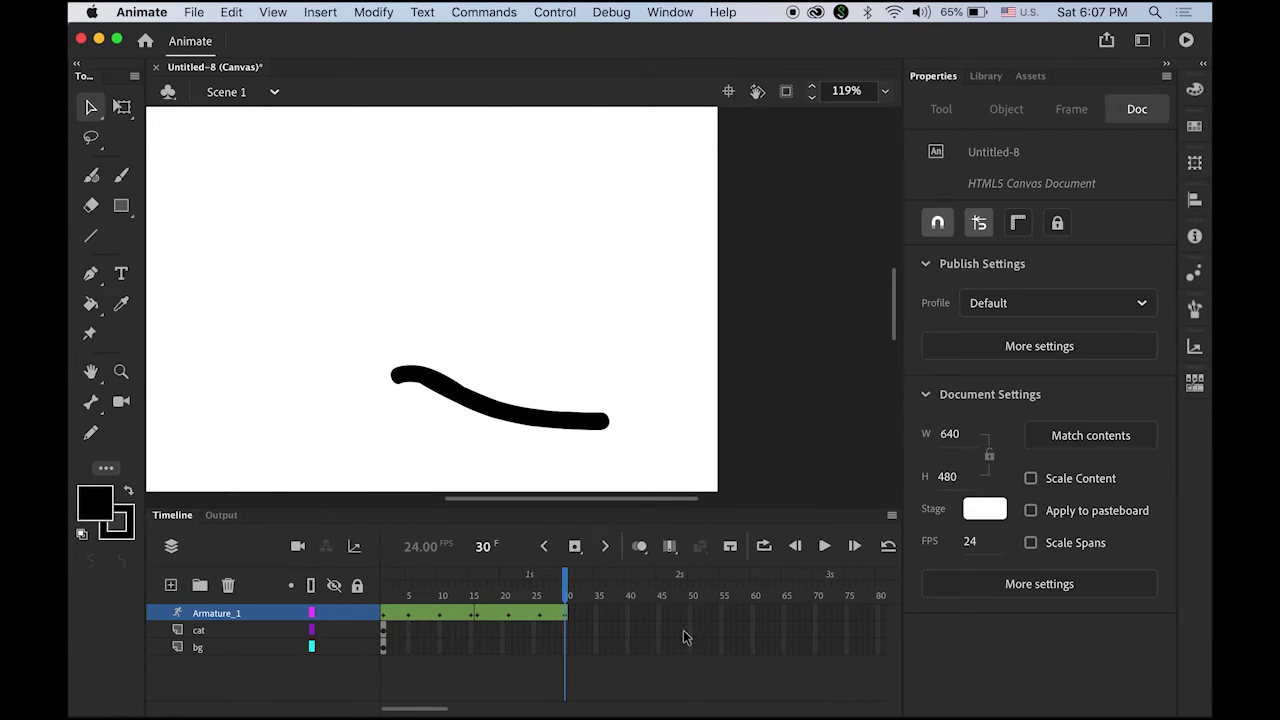
# Insert frames through frame 30 on the cat and bg layers.
pyautogui.click(566, 631)
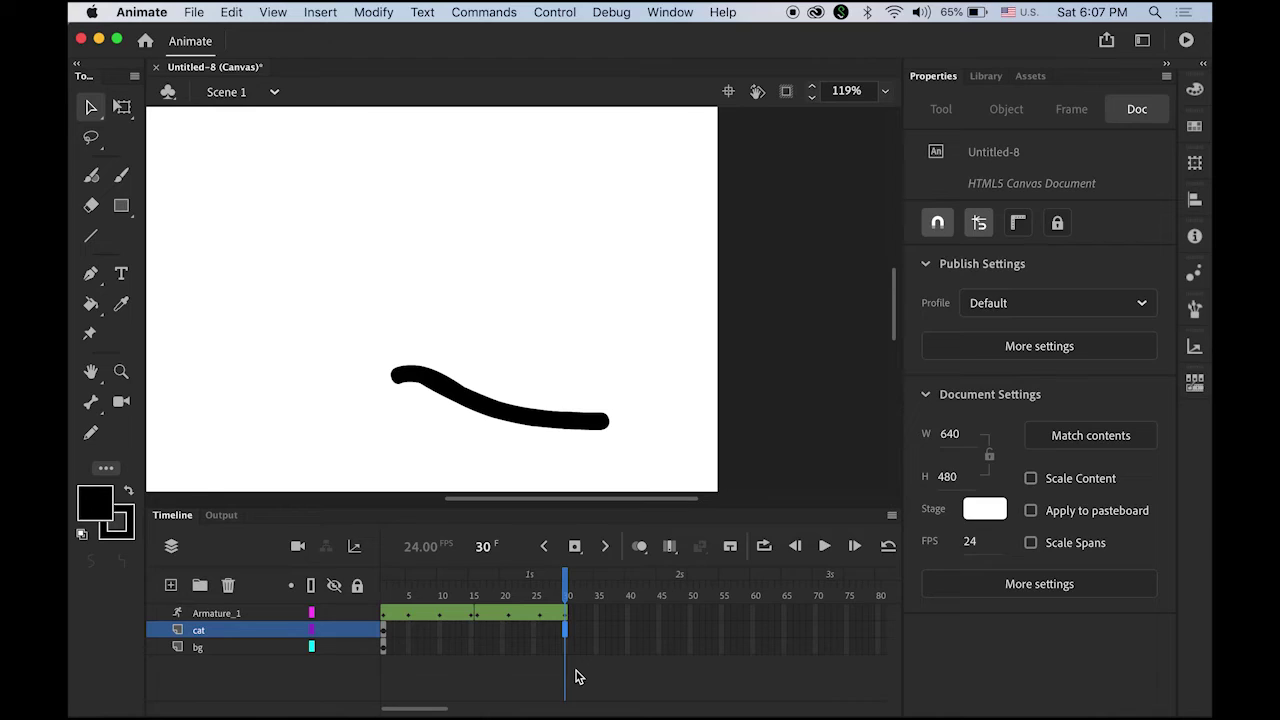
pyautogui.click(566, 649)
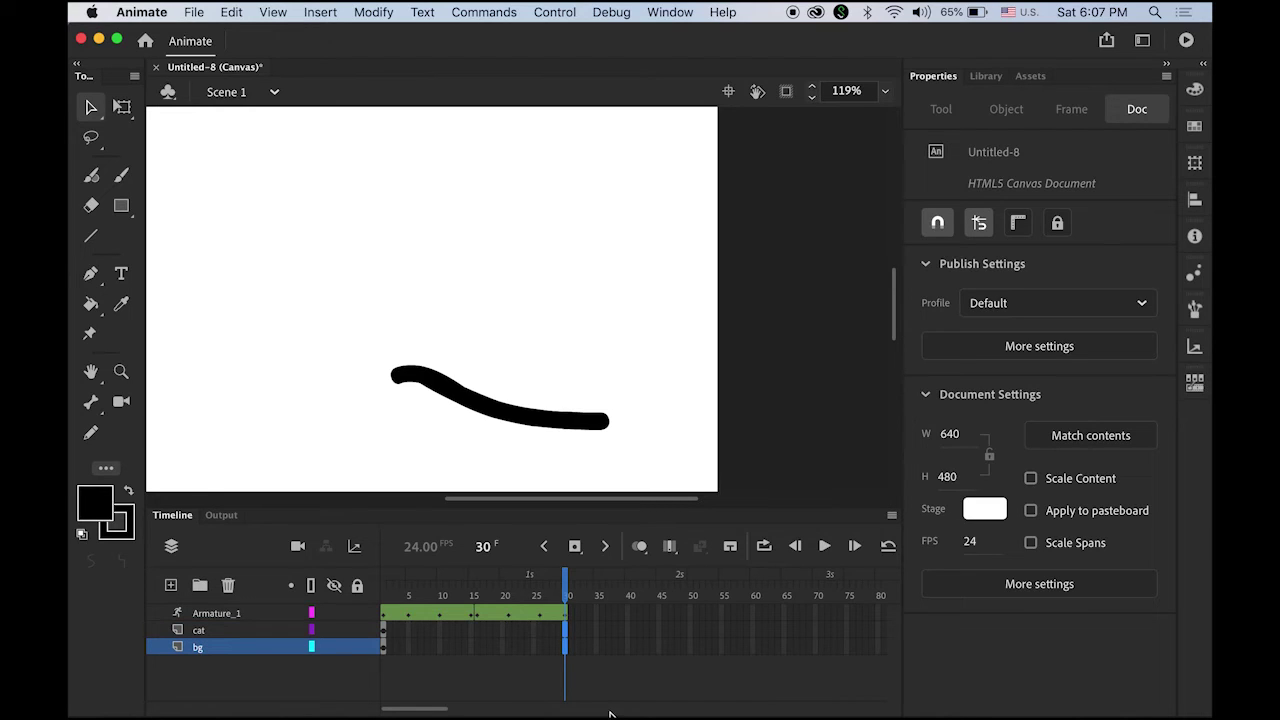
pyautogui.rightClick(566, 632)
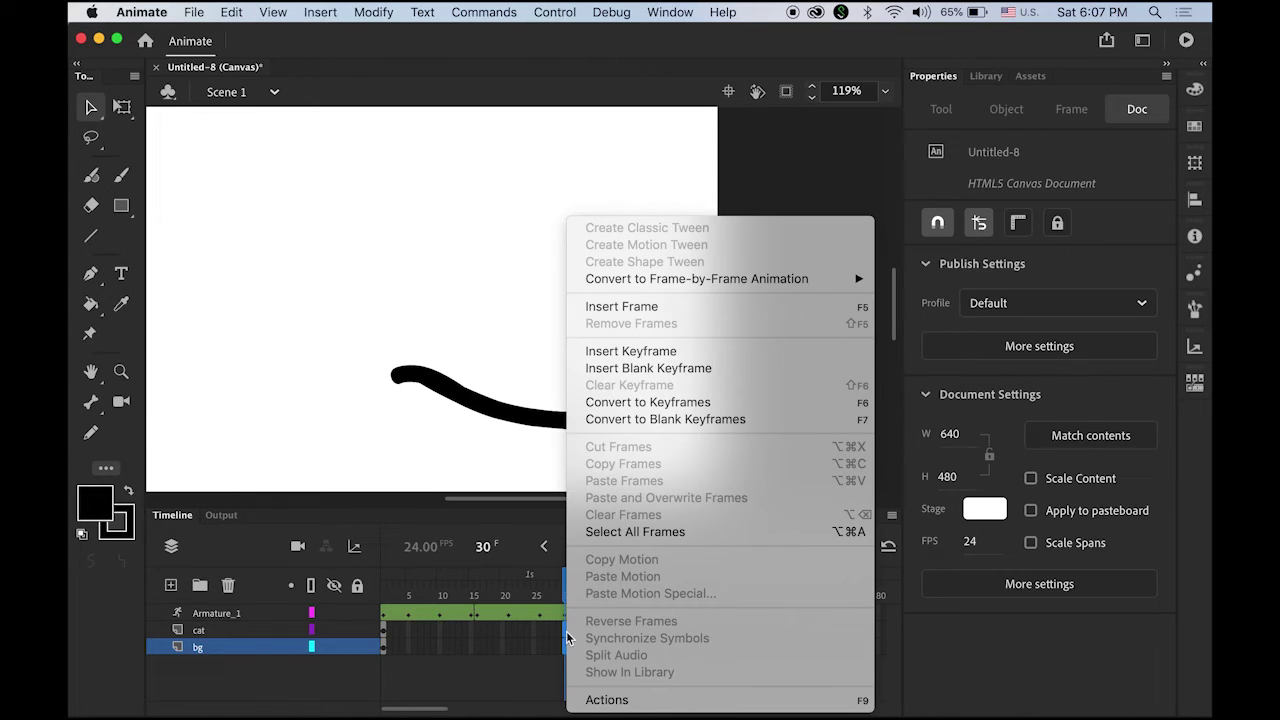
pyautogui.click(655, 306)
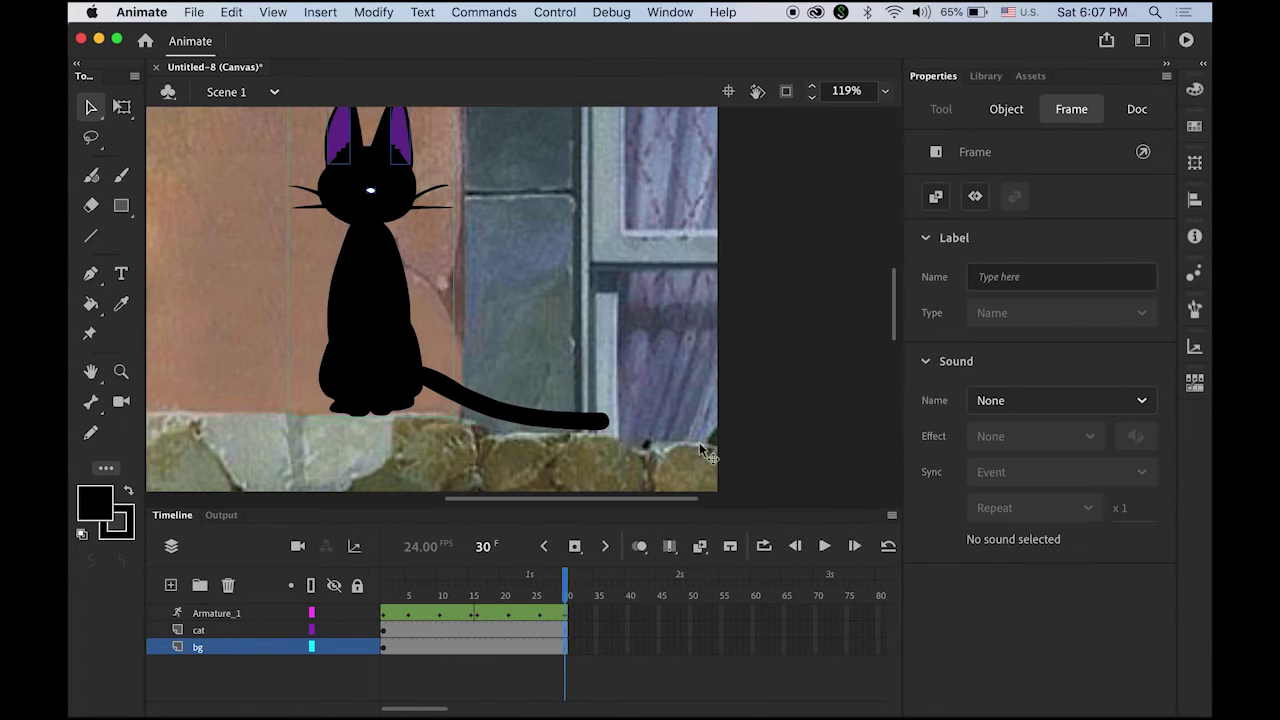
# Replay the full 30-frame animation from the start to check the loop.
pyautogui.click(815, 398)
pyautogui.moveTo(566, 592); pyautogui.dragTo(383, 590)
pyautogui.click(834, 549)
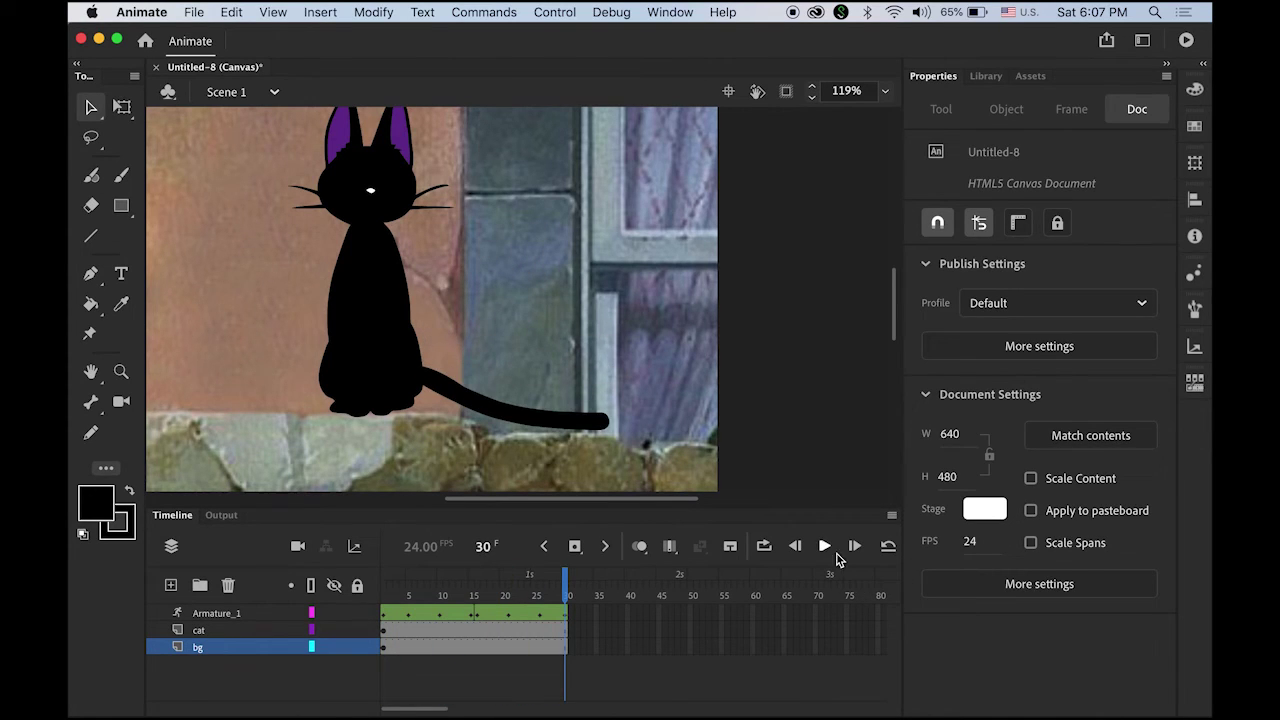
pyautogui.click(824, 547)
# Test the movie in the web browser to watch the cat's tail swing in Chrome.
pyautogui.click(670, 14)
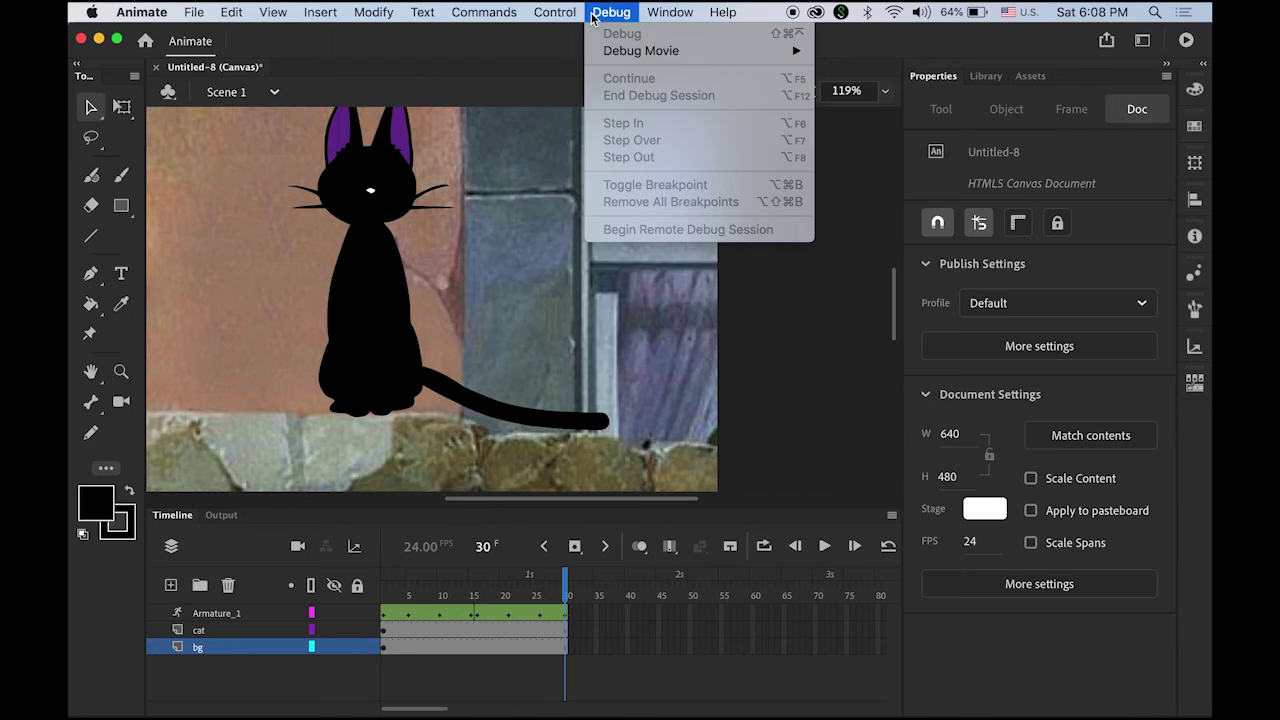
pyautogui.moveTo(605, 192)
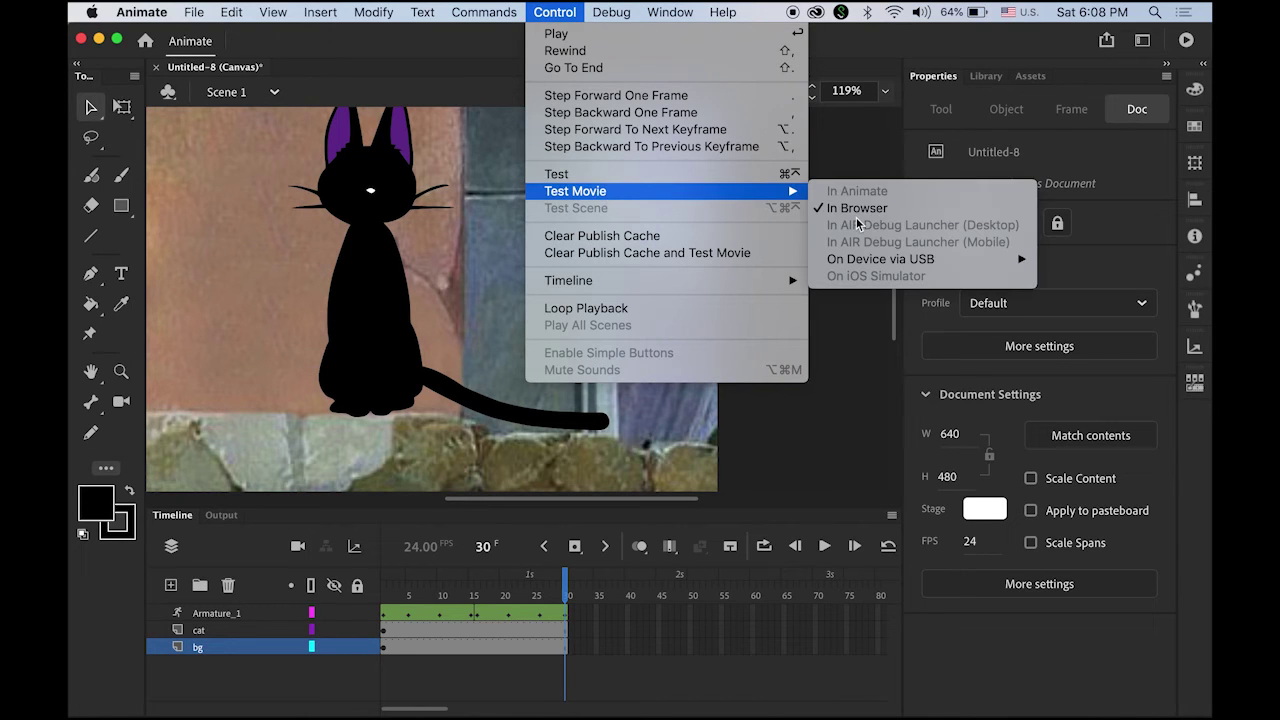
pyautogui.click(860, 207)
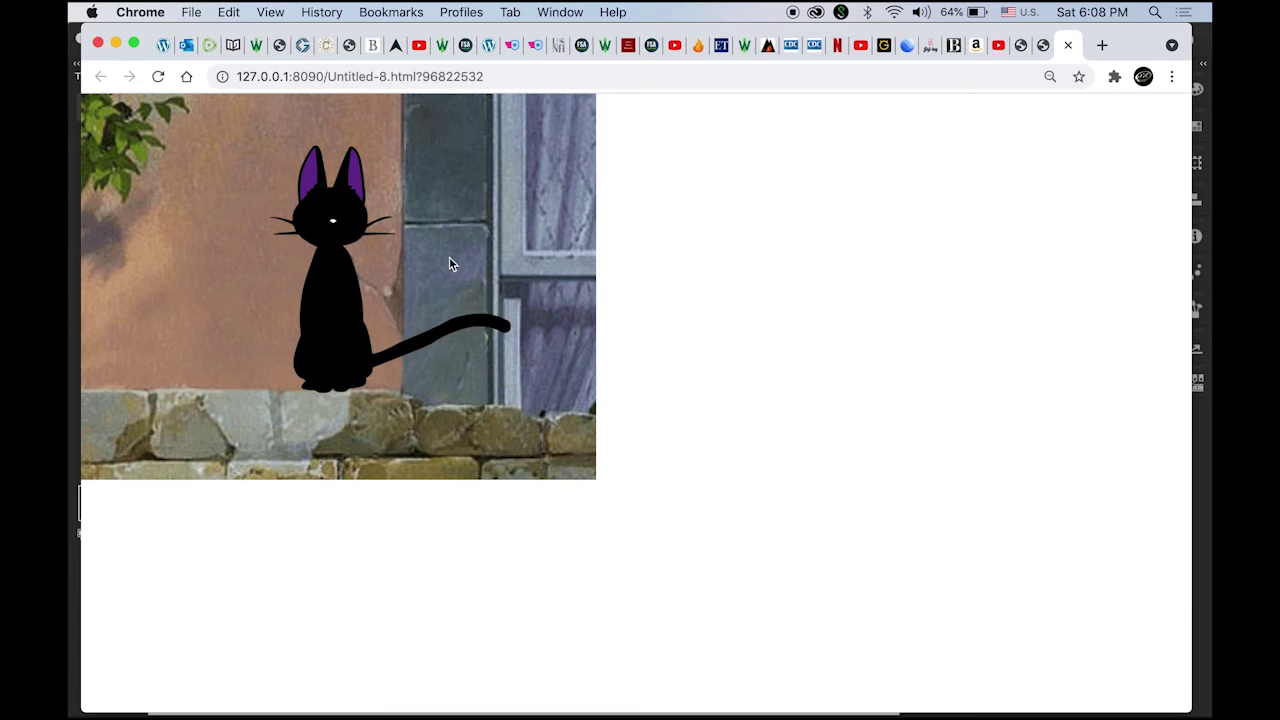
# Return to Animate, show the Timeline panel and fit the stage in view.
pyautogui.click(1201, 464)
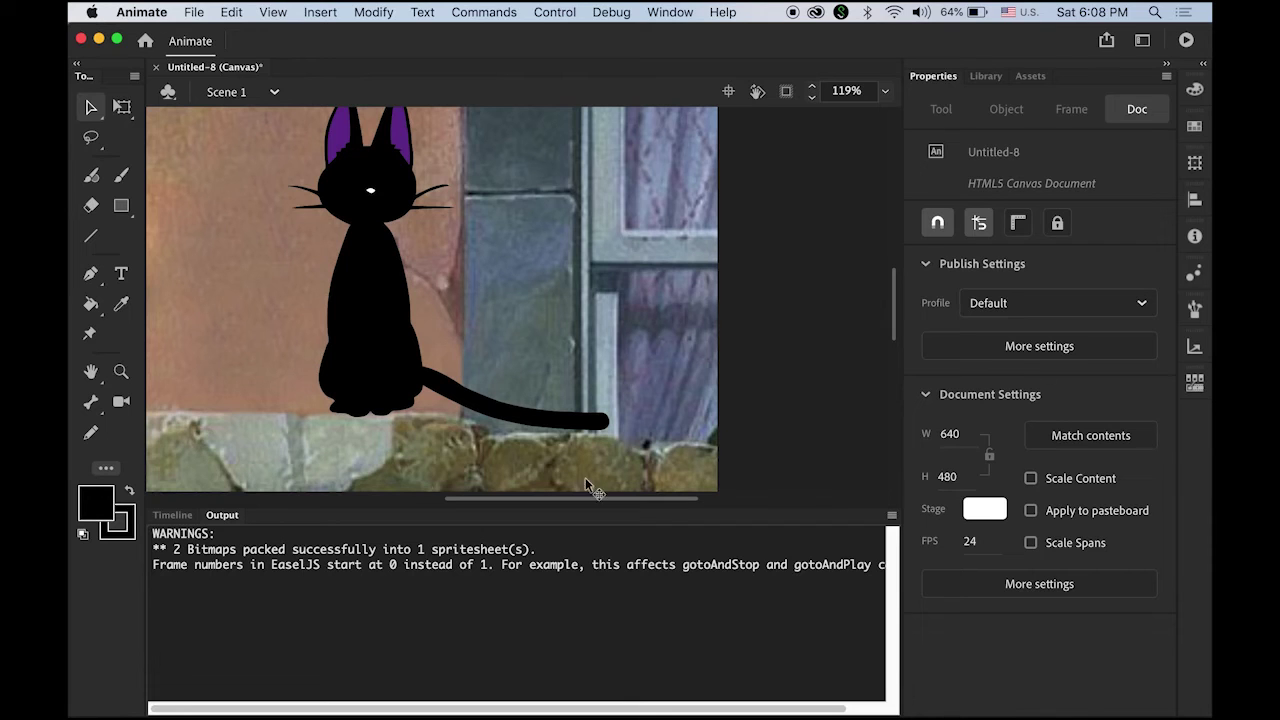
pyautogui.click(173, 516)
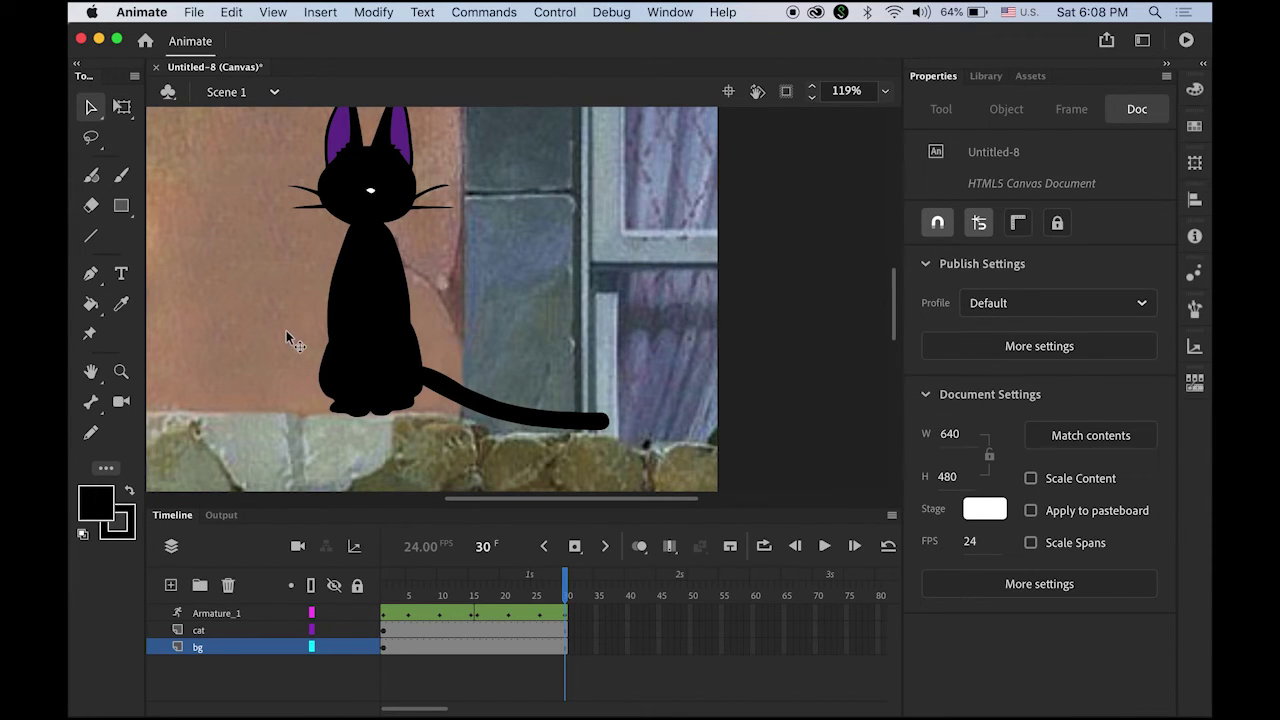
pyautogui.doubleClick(91, 371)
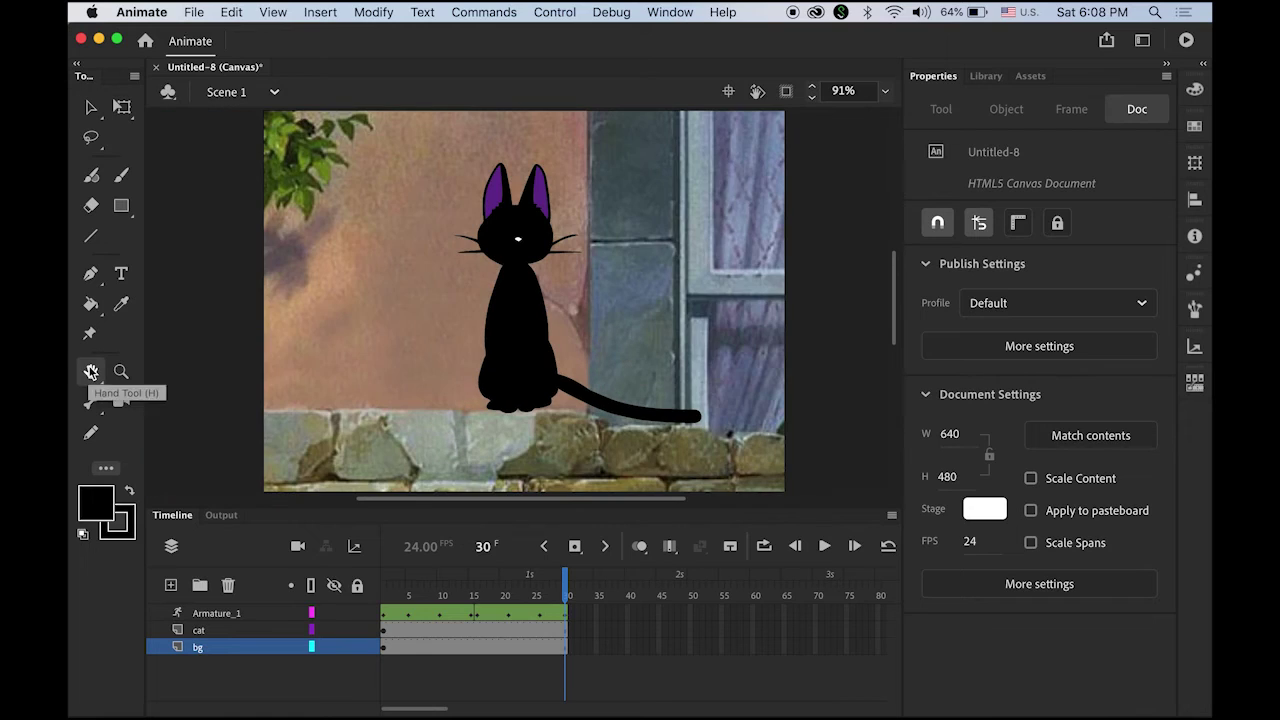
# Create a new Movie Clip symbol named 'eyes' from the Library panel.
pyautogui.click(986, 76)
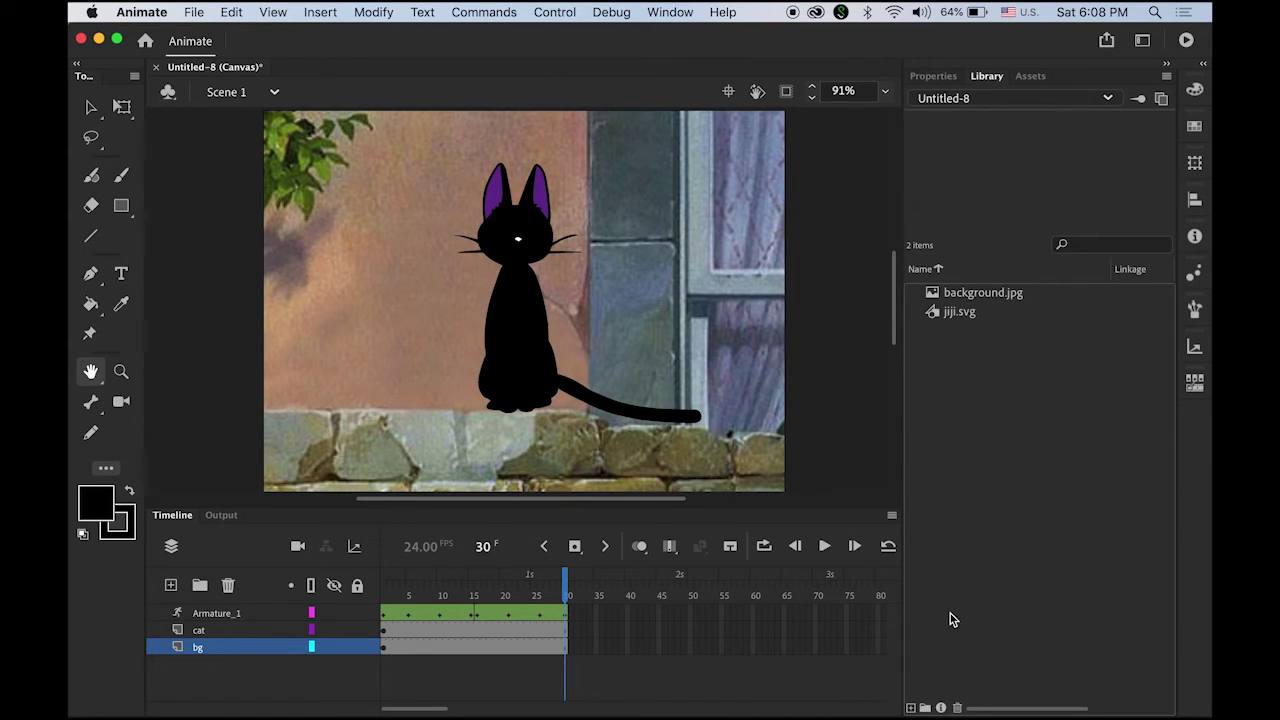
pyautogui.click(911, 709)
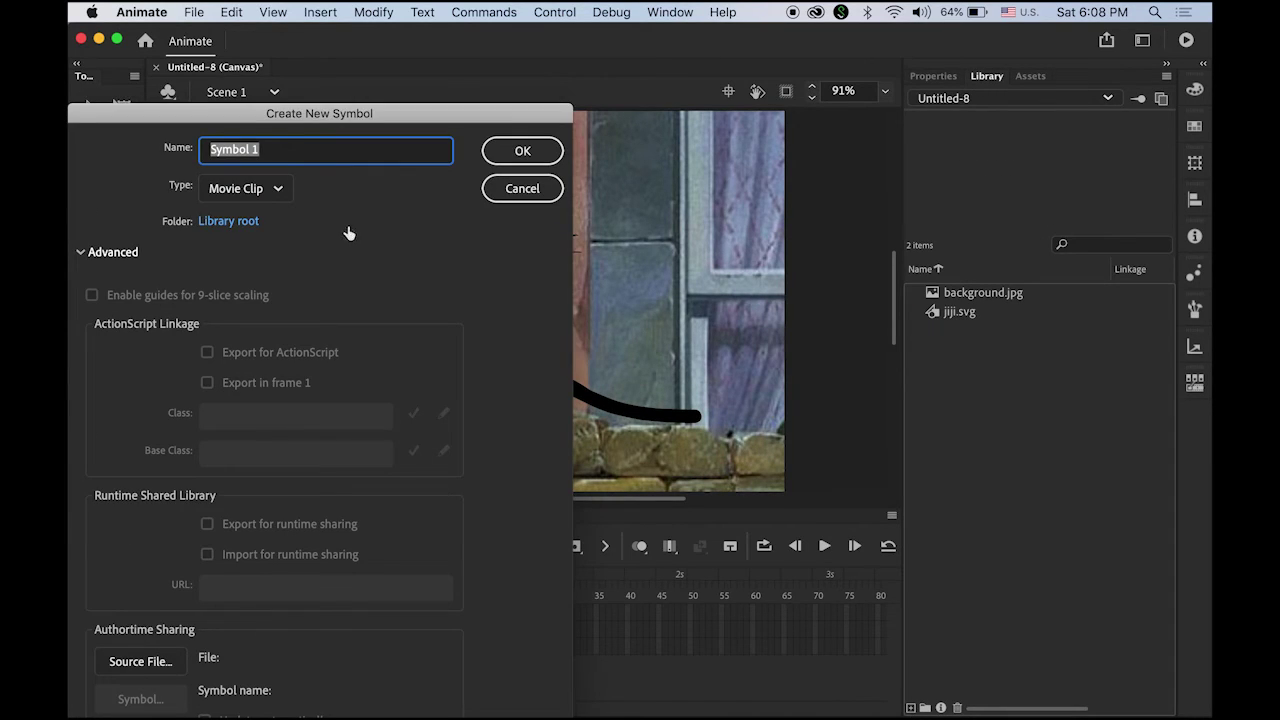
pyautogui.click(272, 149)
pyautogui.moveTo(272, 149); pyautogui.dragTo(173, 147)
pyautogui.write('eyes')
pyautogui.click(524, 151)
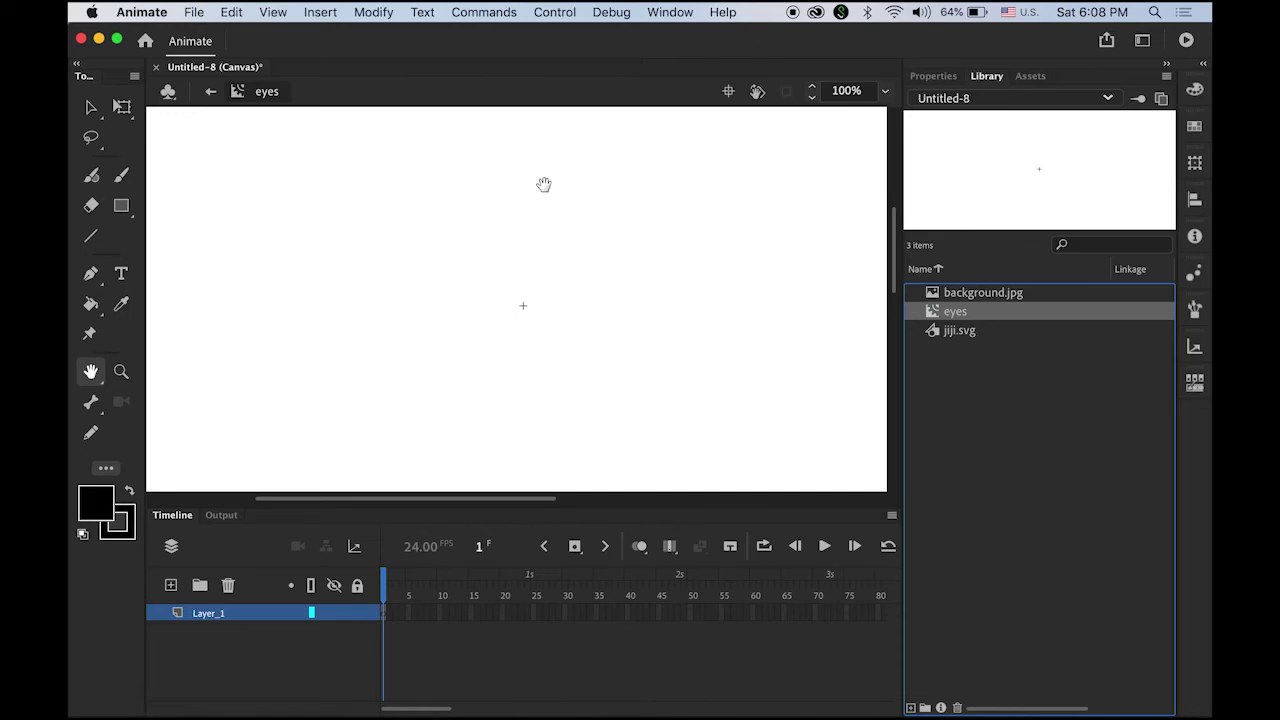
pyautogui.click(933, 77)
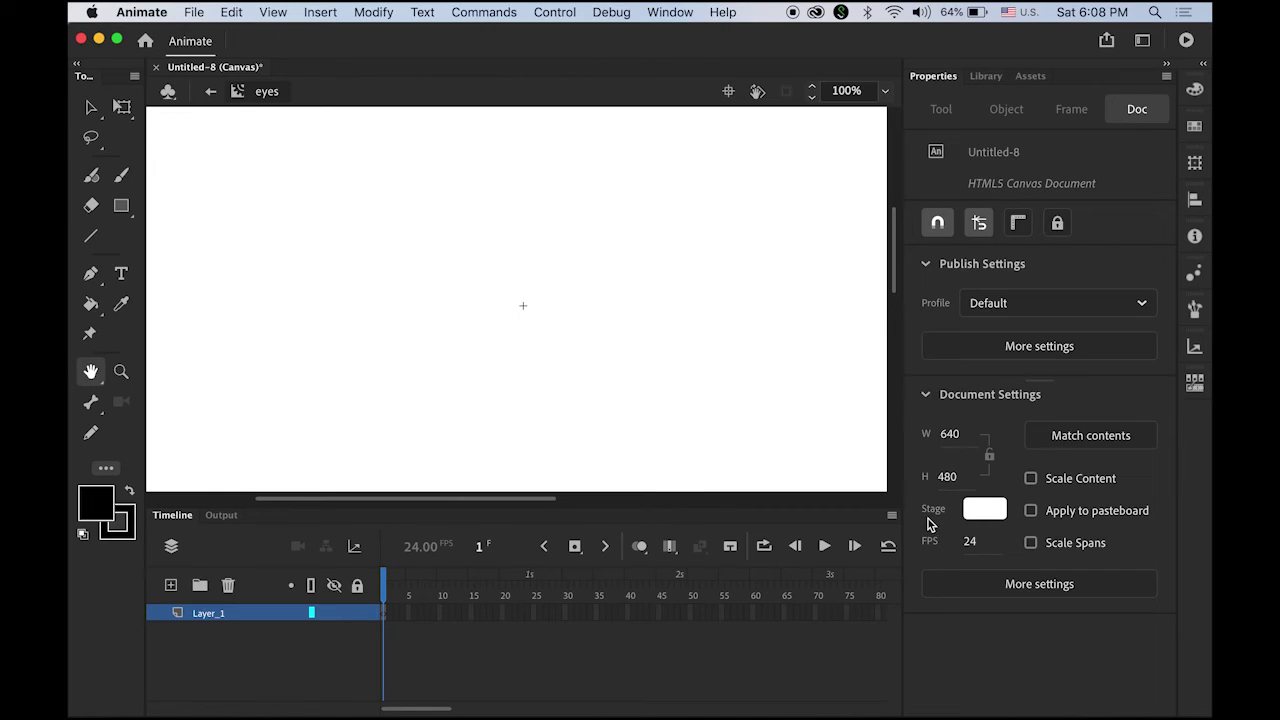
# Set the document's Stage colour swatch to black.
pyautogui.click(978, 515)
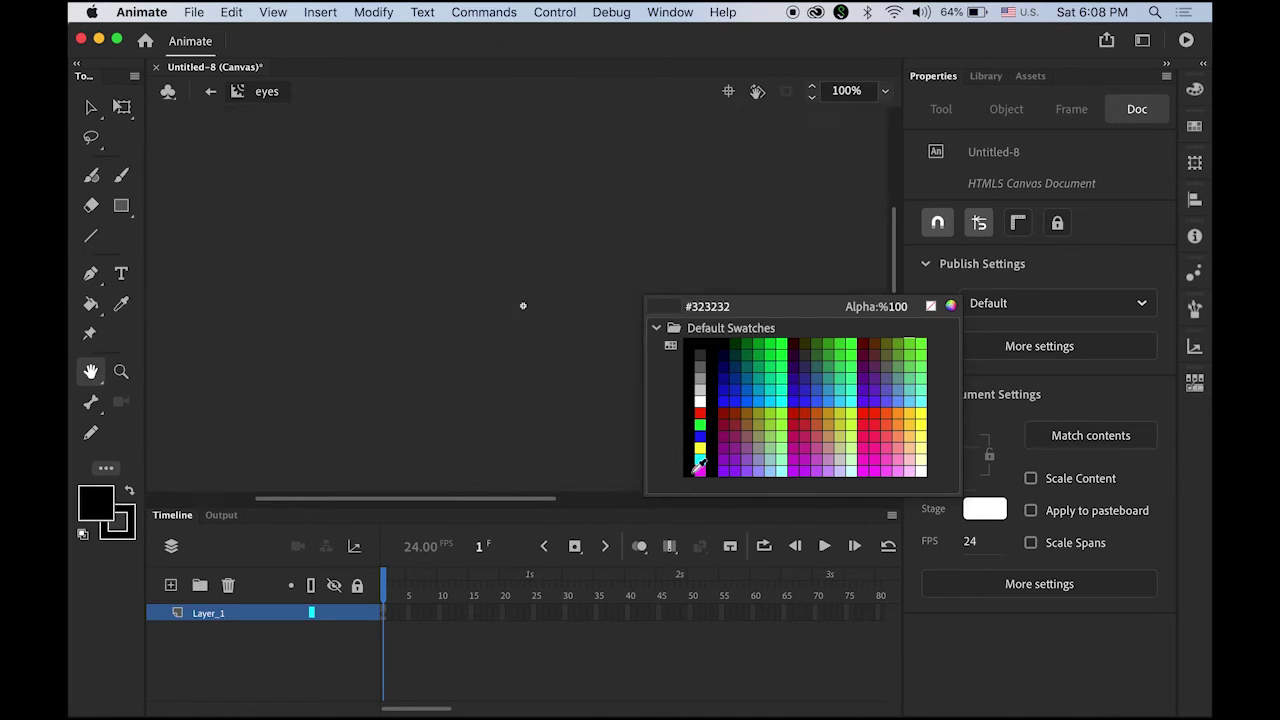
pyautogui.click(689, 470)
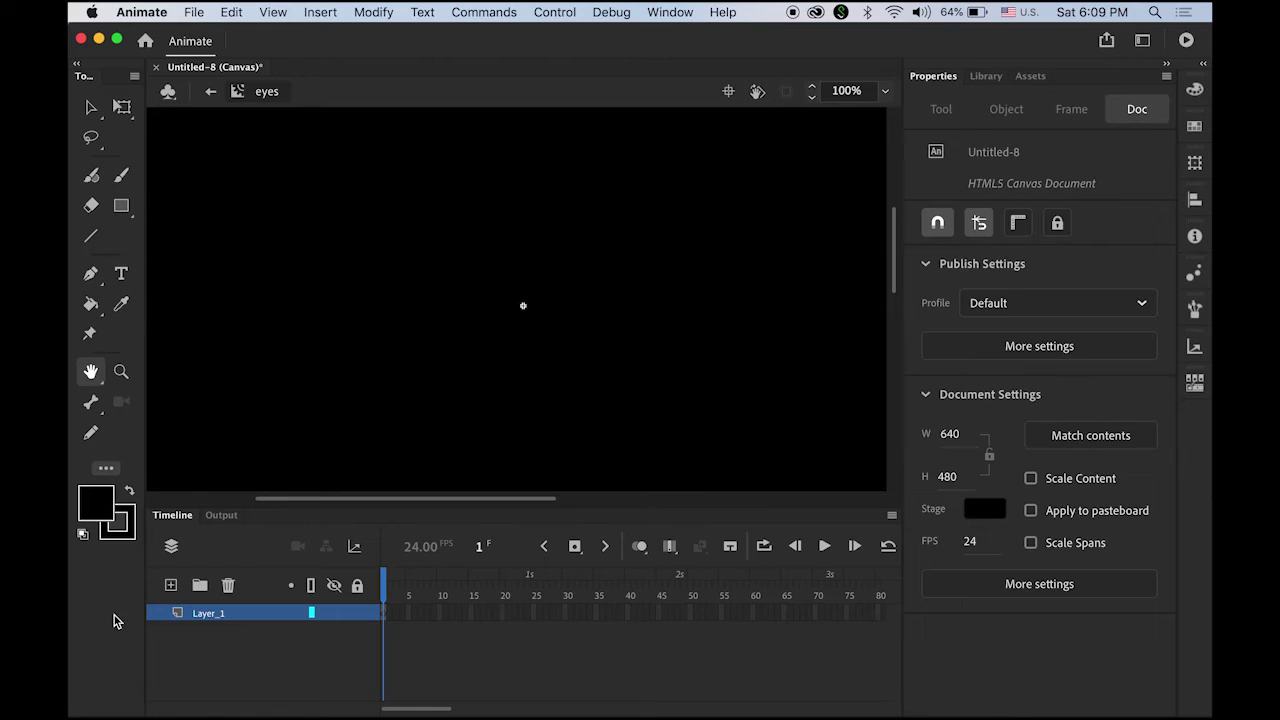
# Select the Oval tool with a white fill and no stroke.
pyautogui.click(121, 207)
pyautogui.click(121, 207)
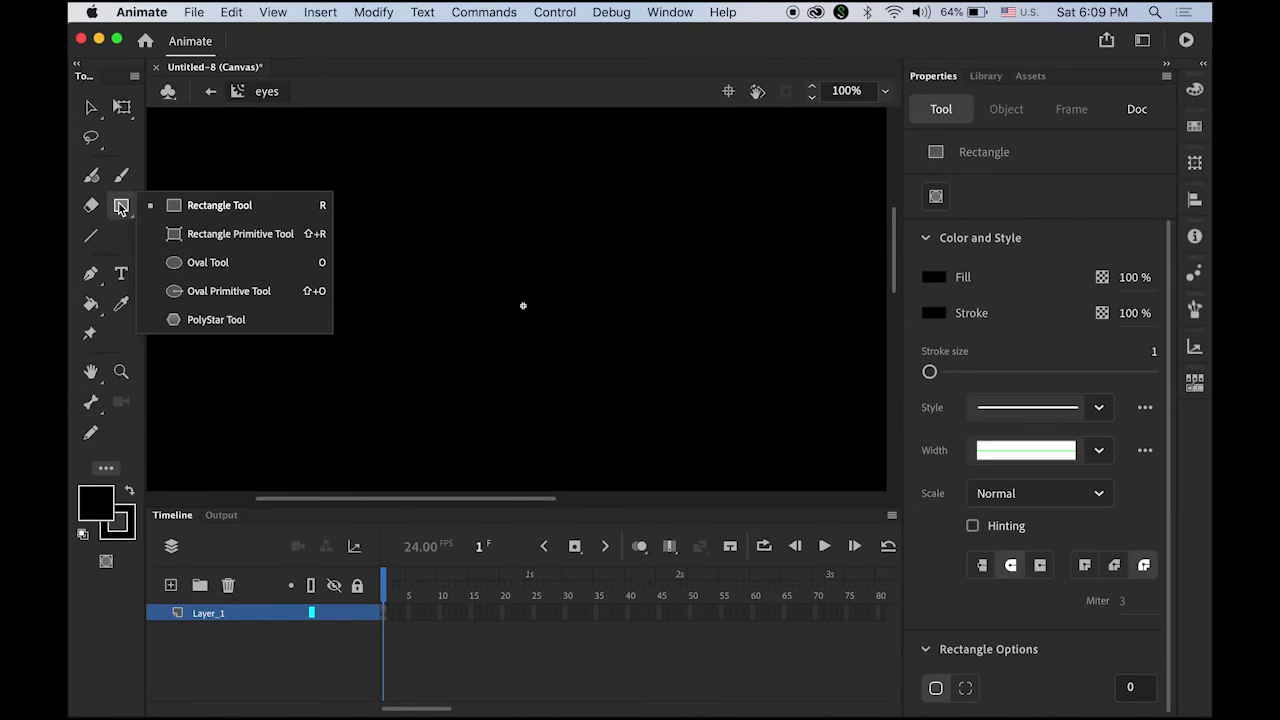
pyautogui.click(213, 268)
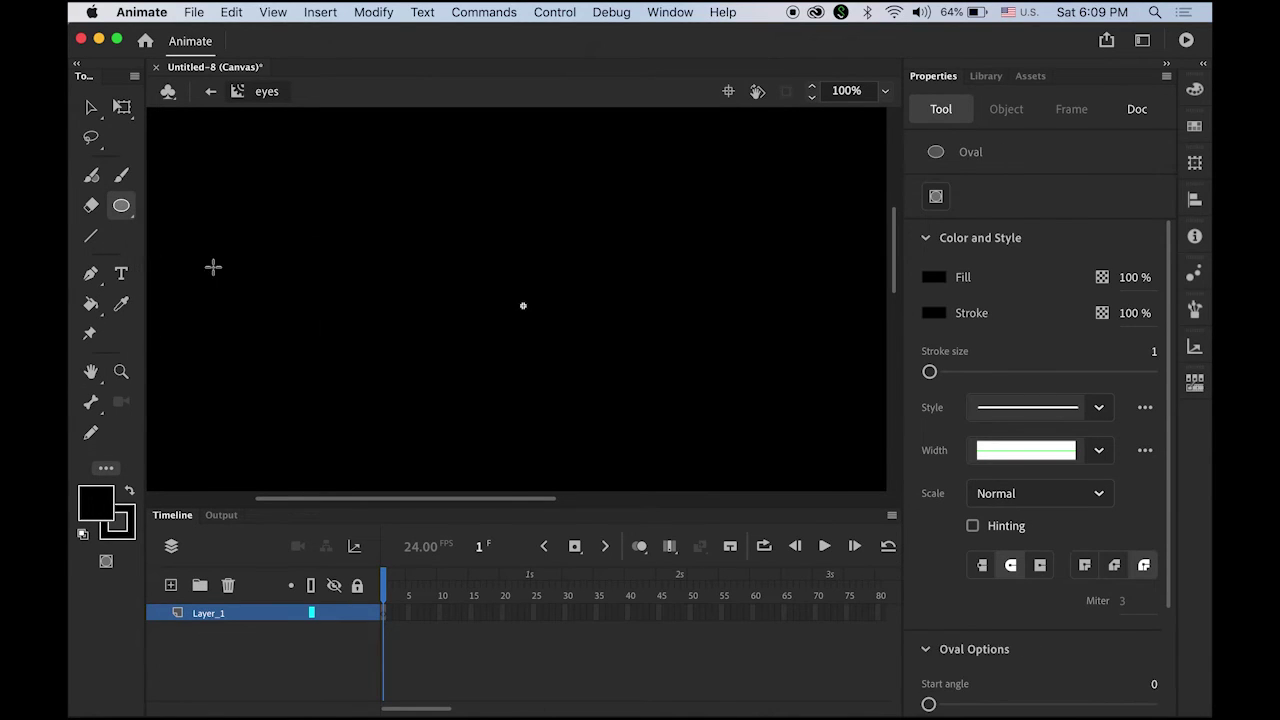
pyautogui.click(100, 512)
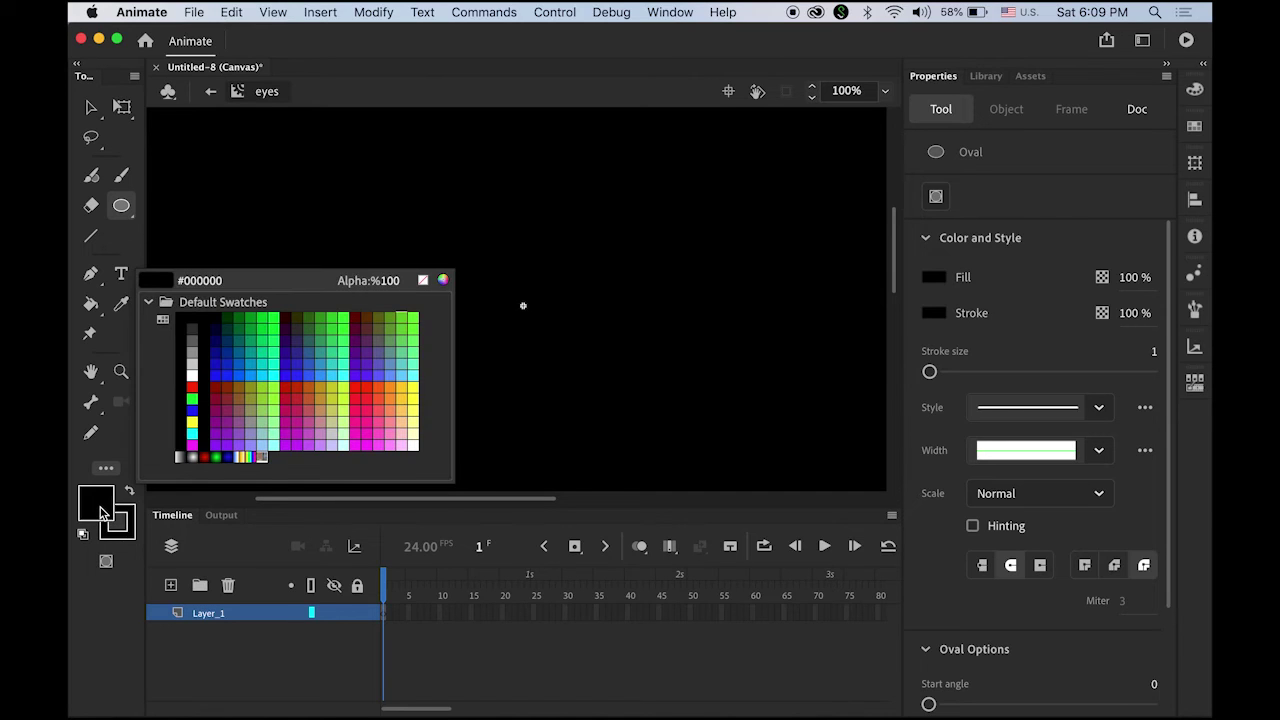
pyautogui.click(195, 371)
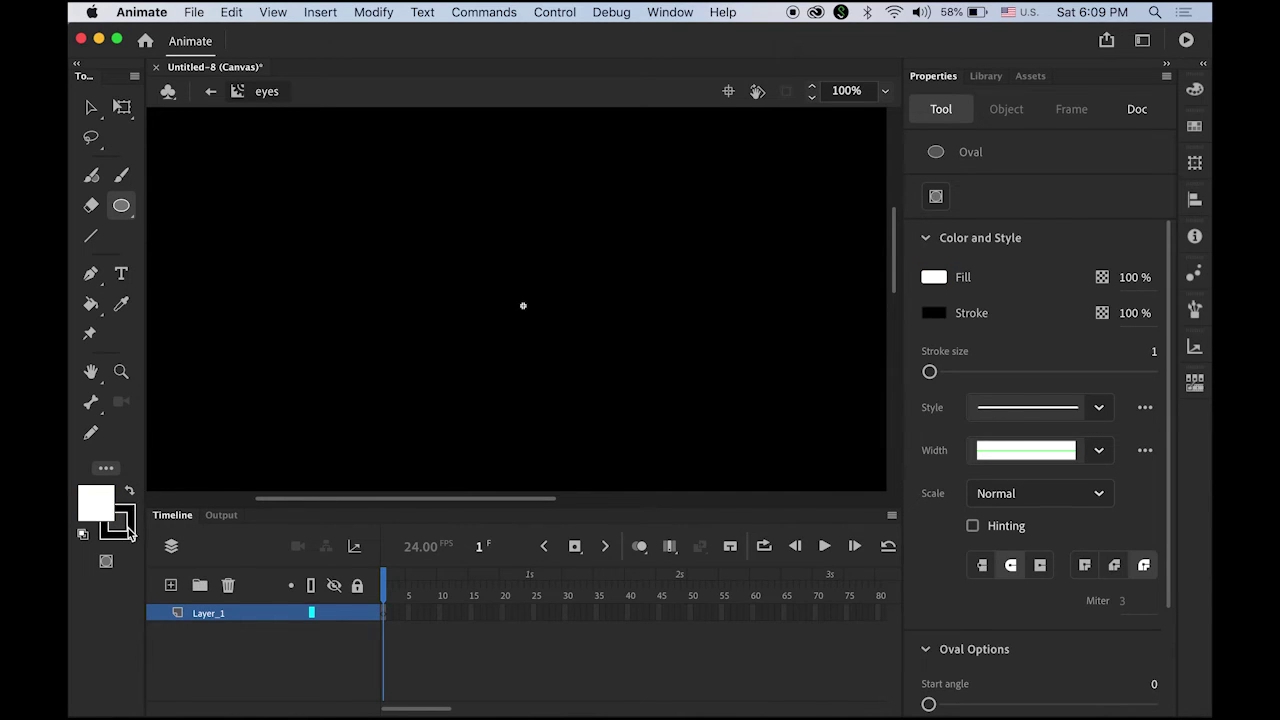
pyautogui.click(118, 522)
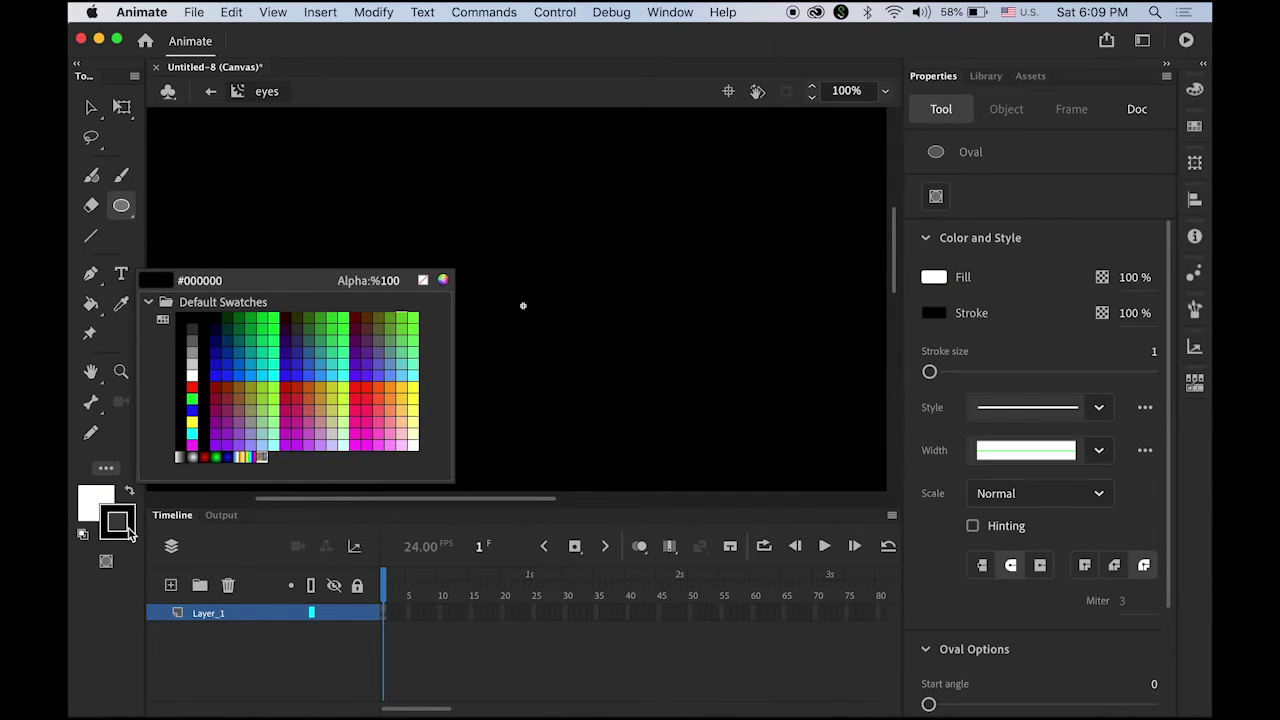
pyautogui.click(424, 282)
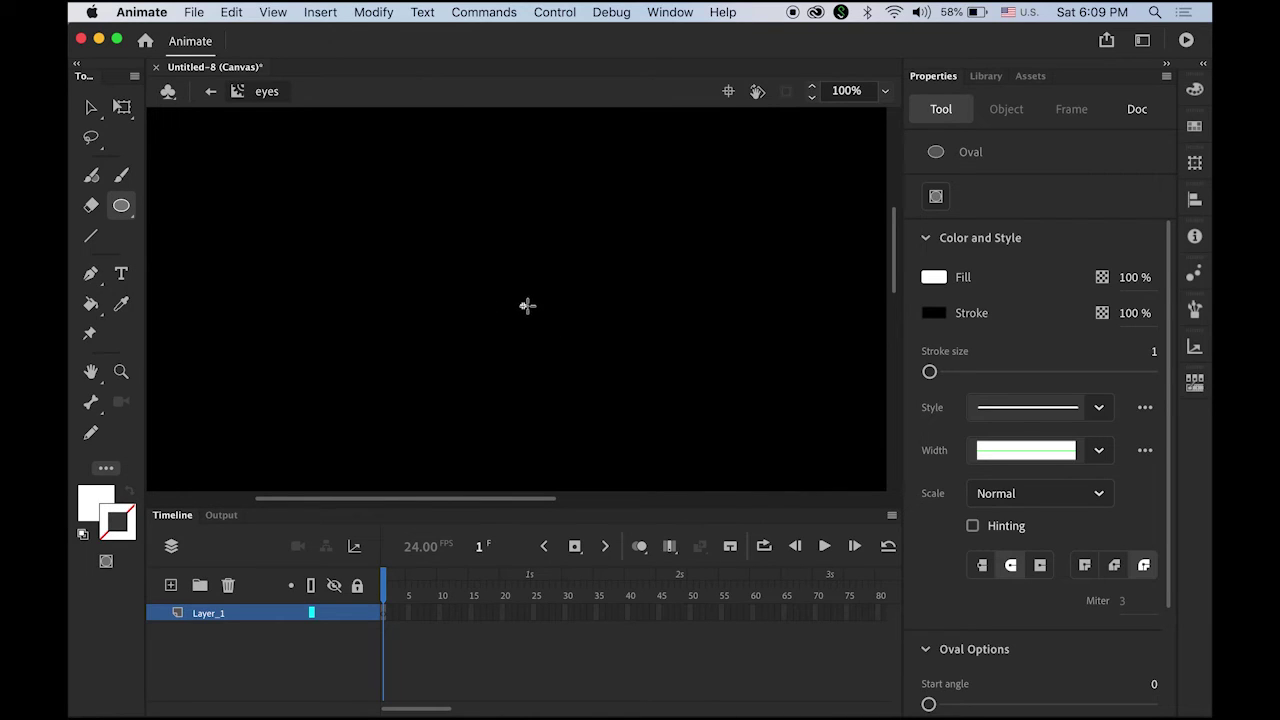
# Draw a small white circle near the stage centre and zoom in on it.
pyautogui.moveTo(523, 306); pyautogui.dragTo(569, 350)
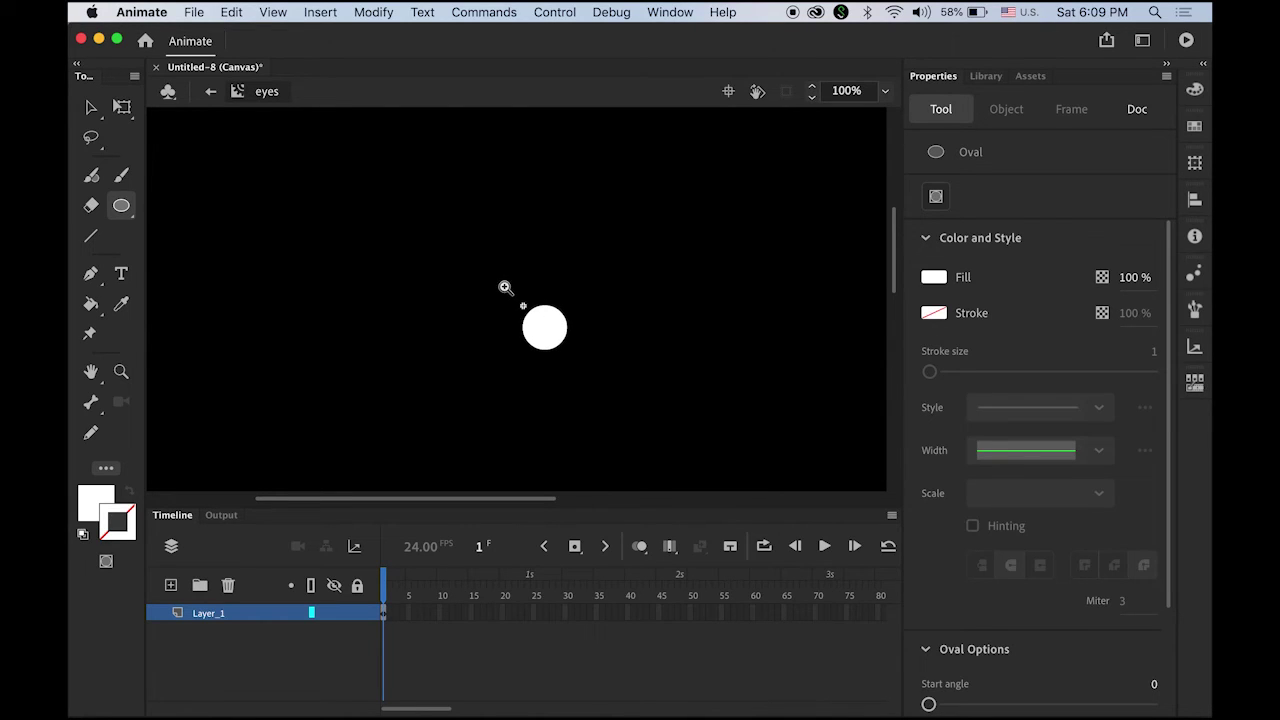
pyautogui.click(550, 322)
pyautogui.click(524, 320)
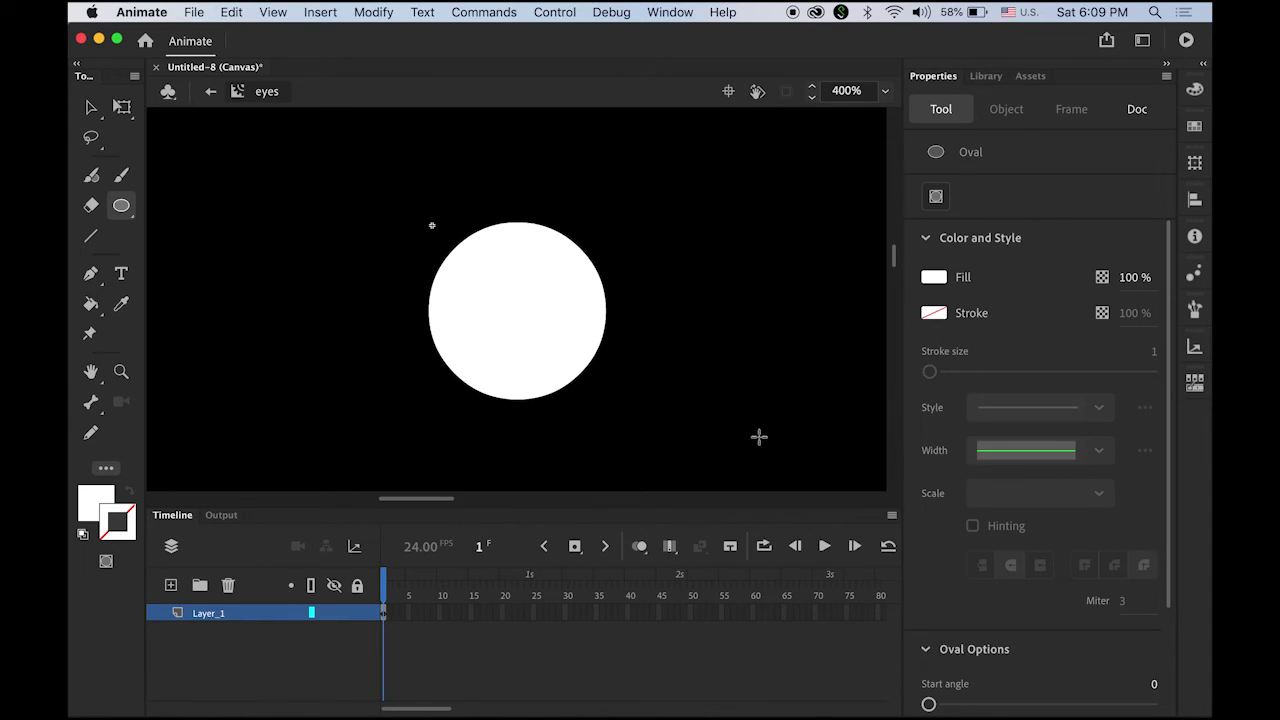
pyautogui.click(93, 503)
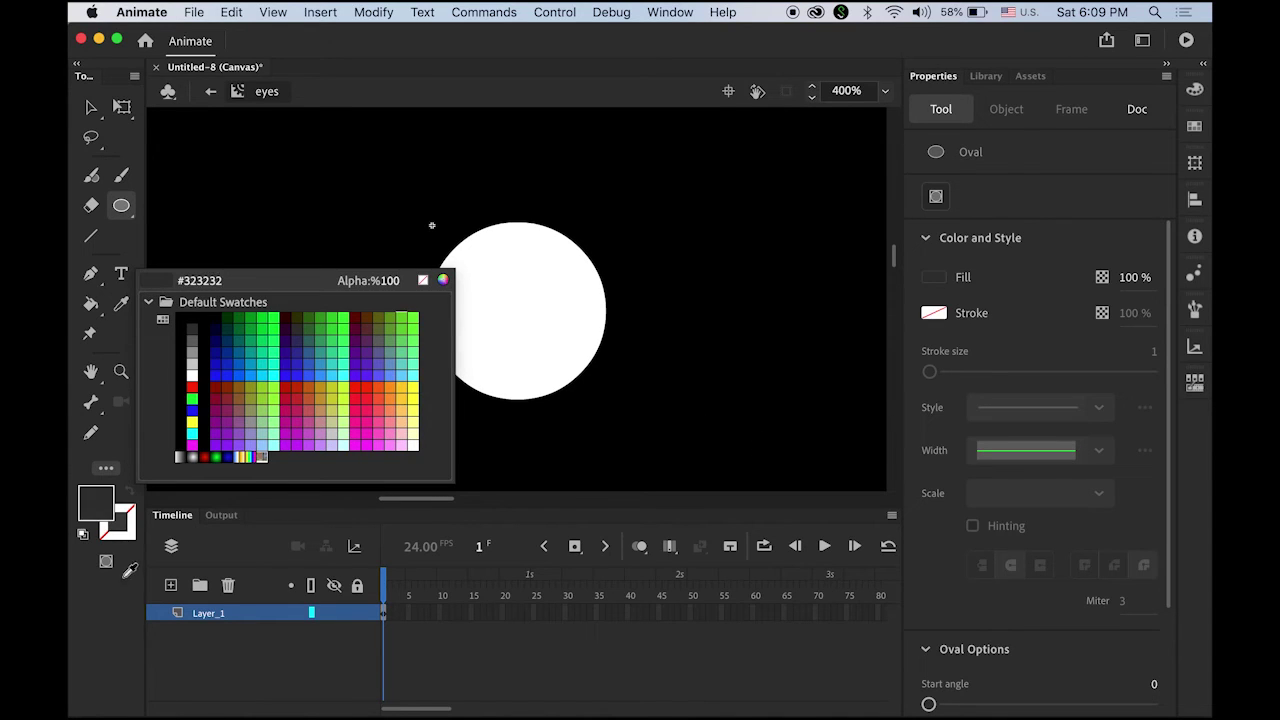
# On a new layer, draw a black oval pupil inside the white circle.
pyautogui.click(183, 582)
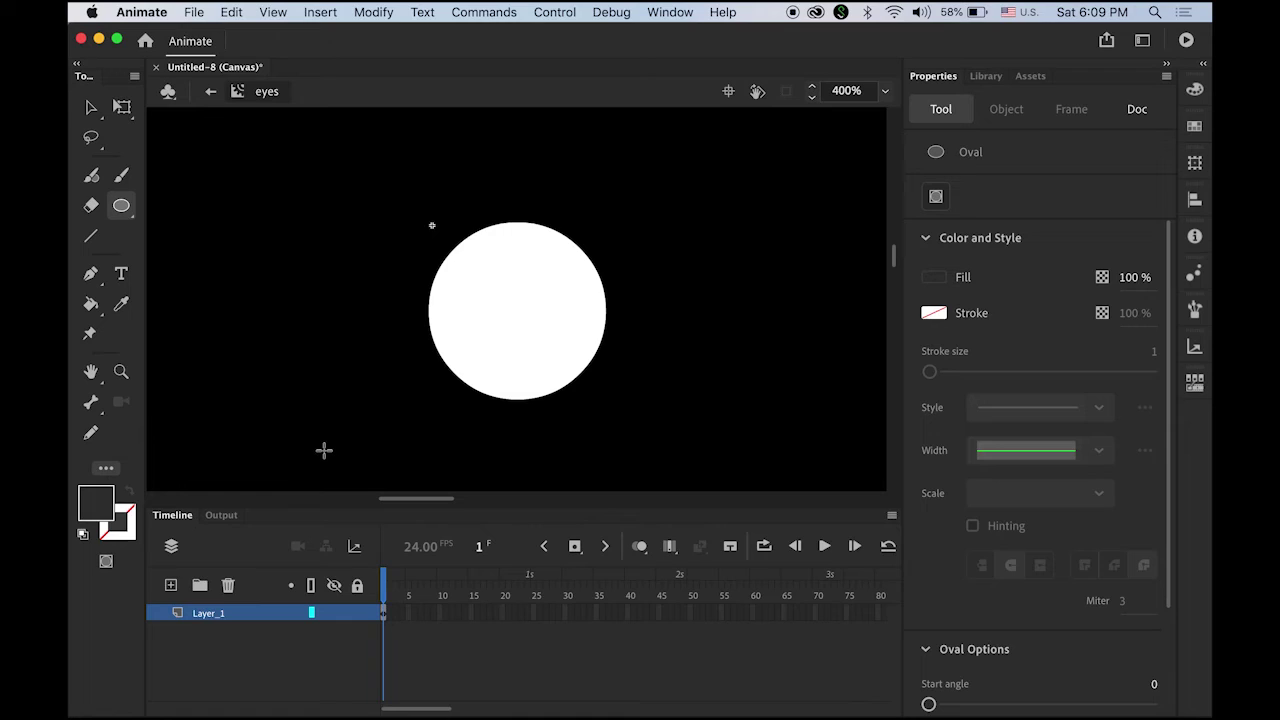
pyautogui.click(170, 586)
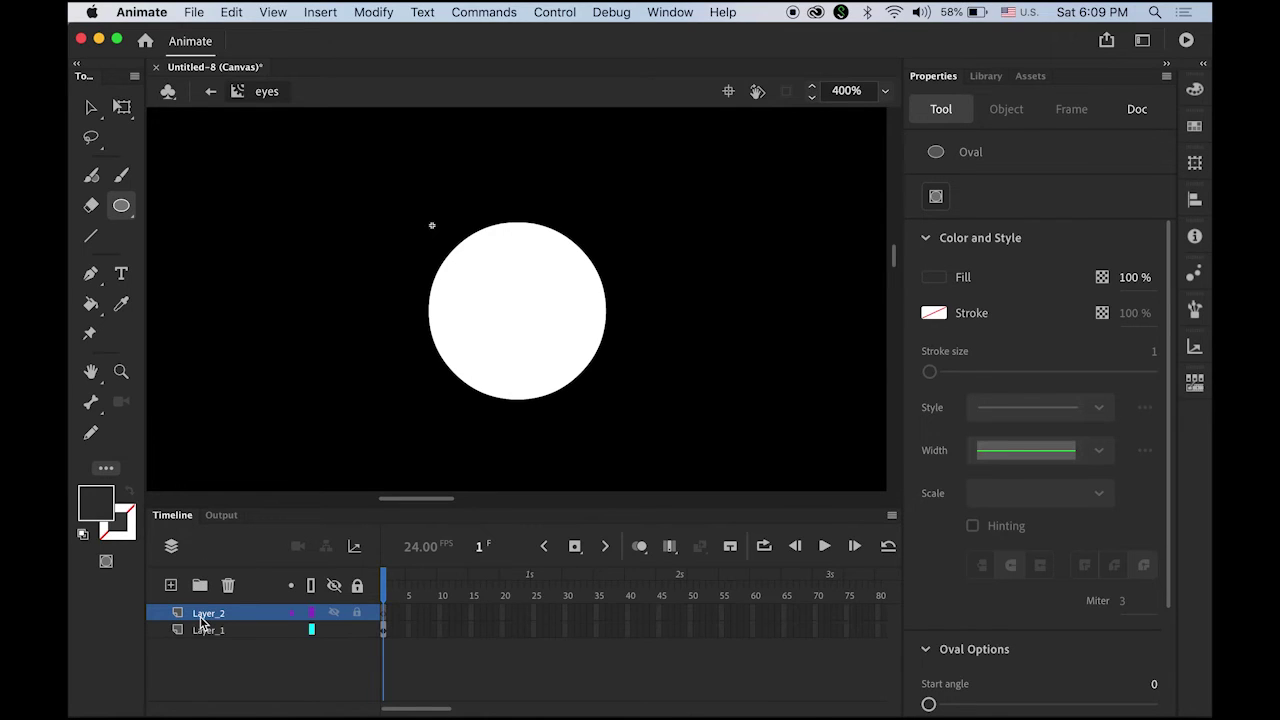
pyautogui.click(98, 501)
pyautogui.click(180, 312)
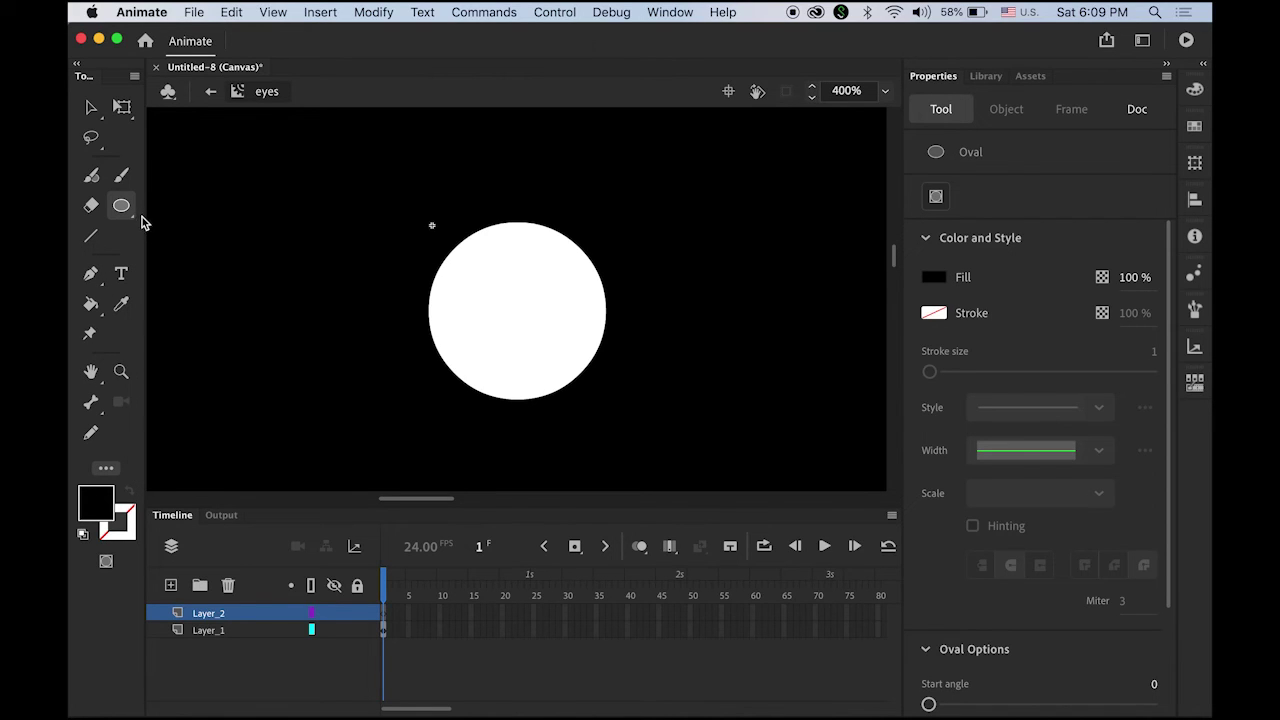
pyautogui.moveTo(455, 274); pyautogui.dragTo(510, 368)
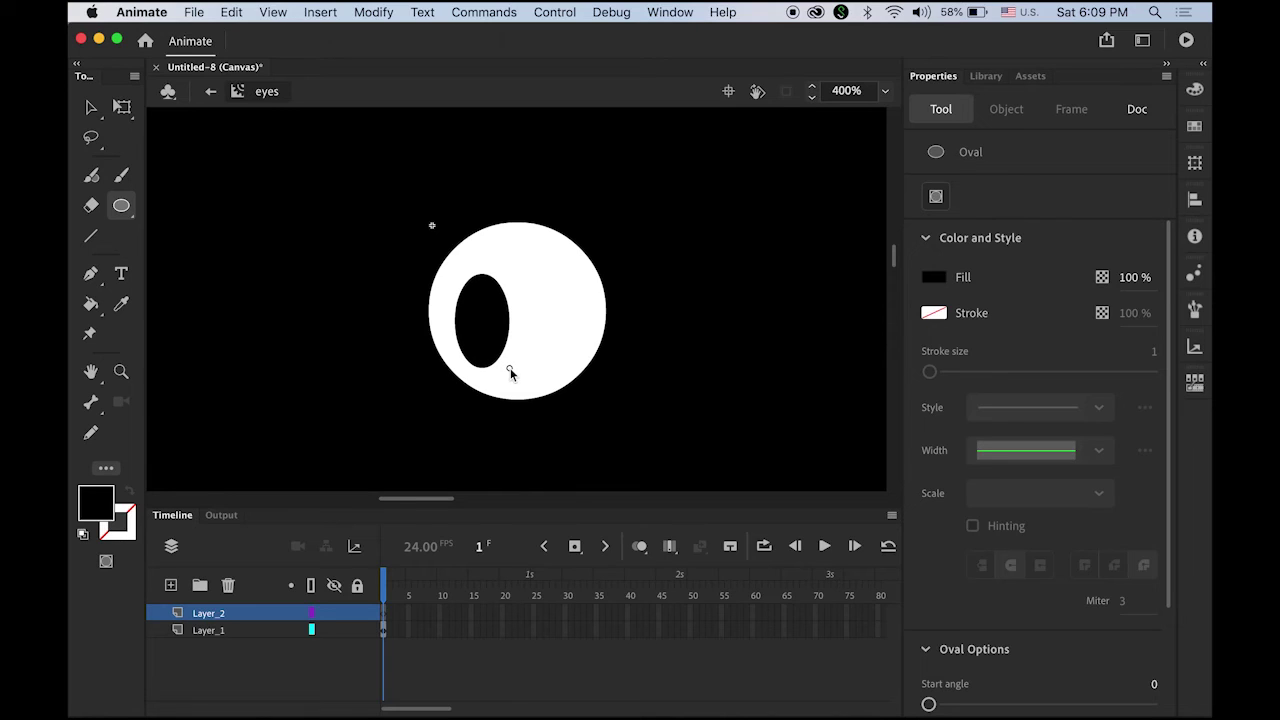
# Nudge the black pupil up and left toward the circle's left side.
pyautogui.press('v')
pyautogui.click(474, 314)
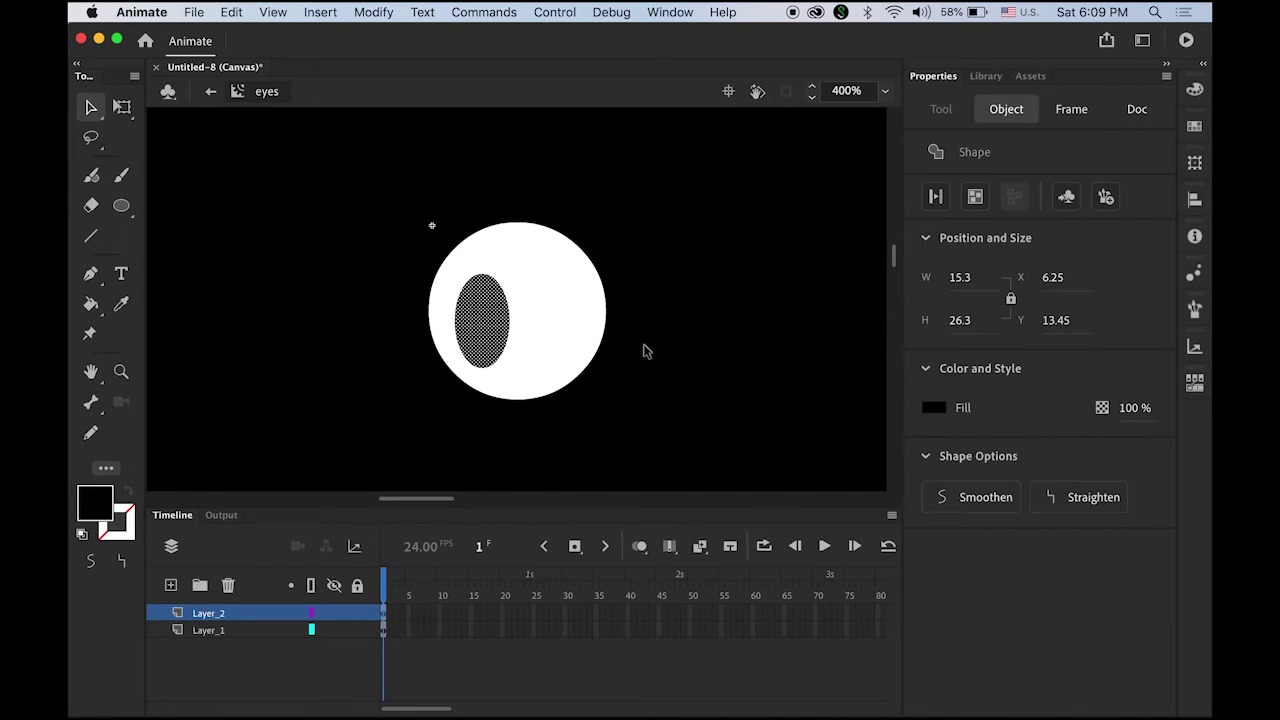
pyautogui.press('Up')
pyautogui.press('Up')
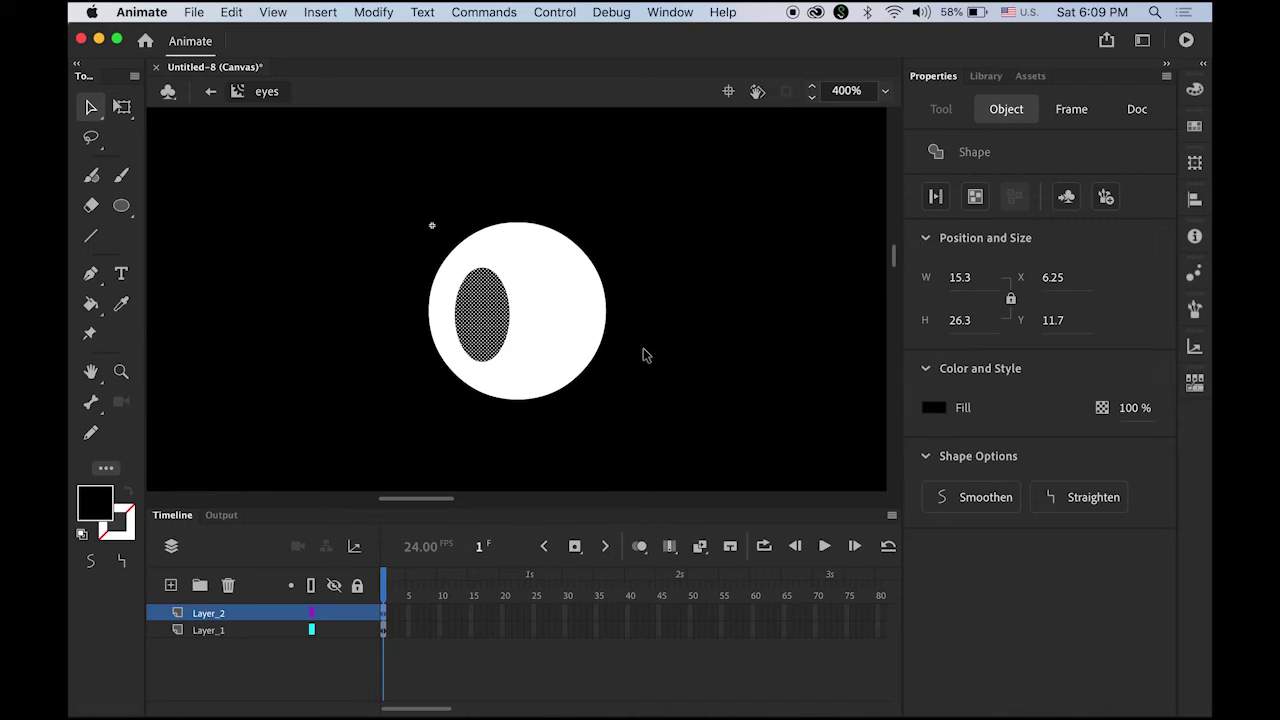
pyautogui.press('Left')
pyautogui.press('Left')
pyautogui.press('Left')
pyautogui.press('Left')
pyautogui.press('Left')
pyautogui.press('Left')
pyautogui.press('Up')
pyautogui.press('Left')
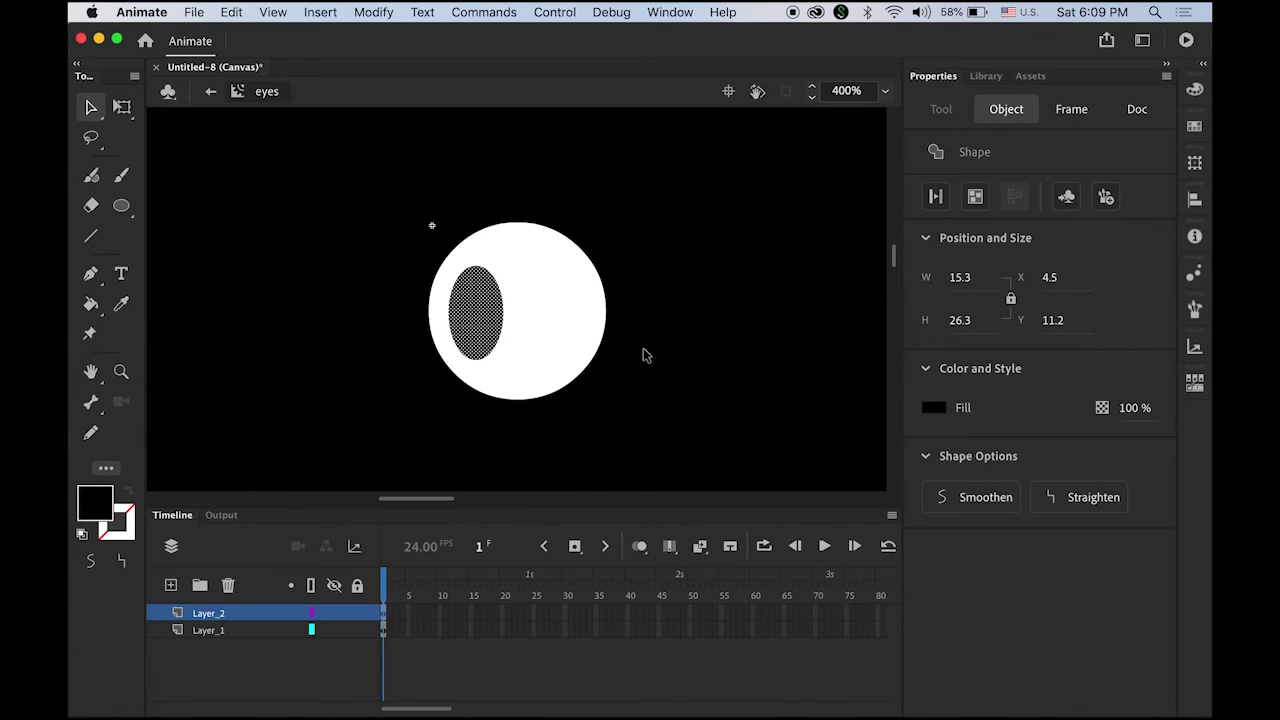
pyautogui.click(700, 352)
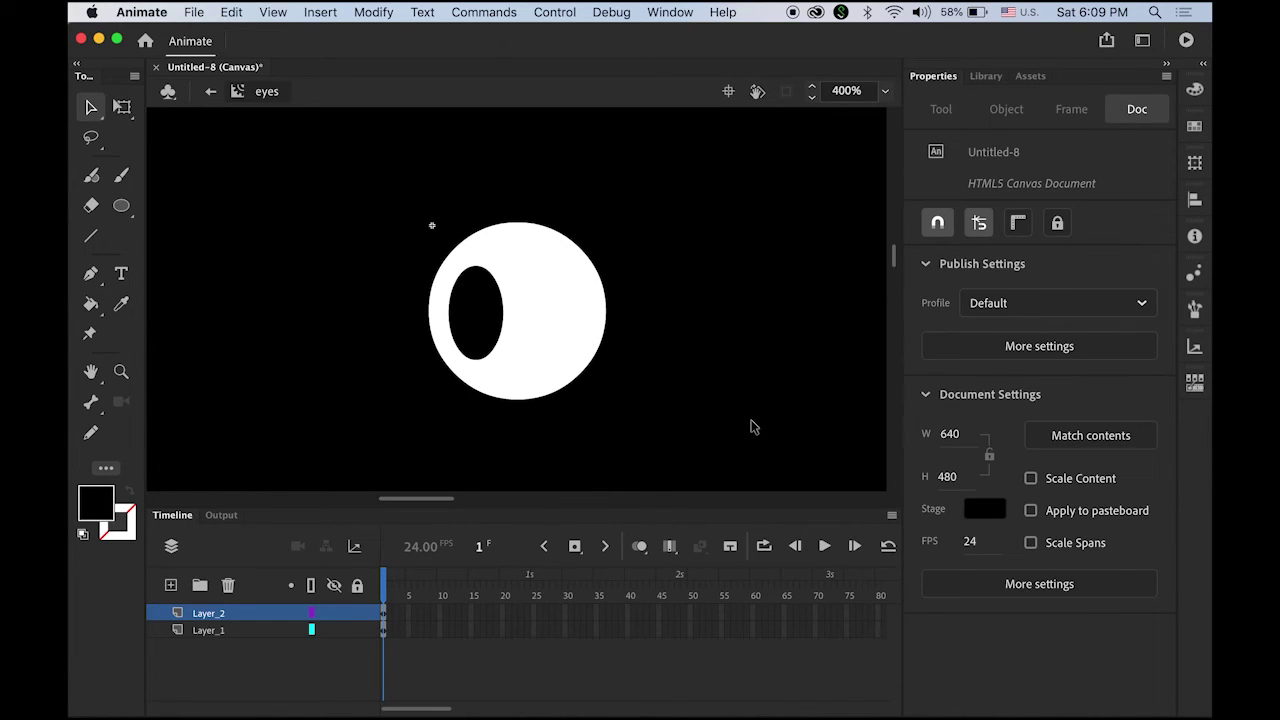
# Rename the circle's layer 'white' and Layer_2 'black'.
pyautogui.doubleClick(214, 630)
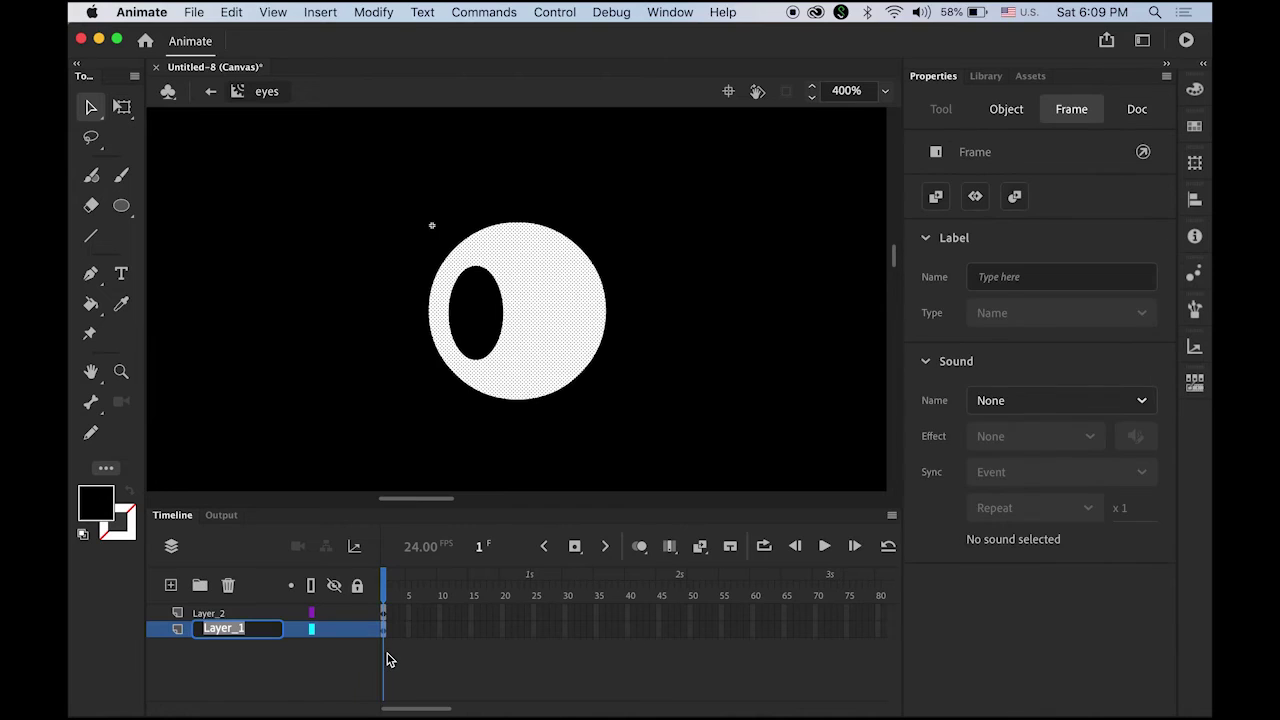
pyautogui.write('white')
pyautogui.press('Return')
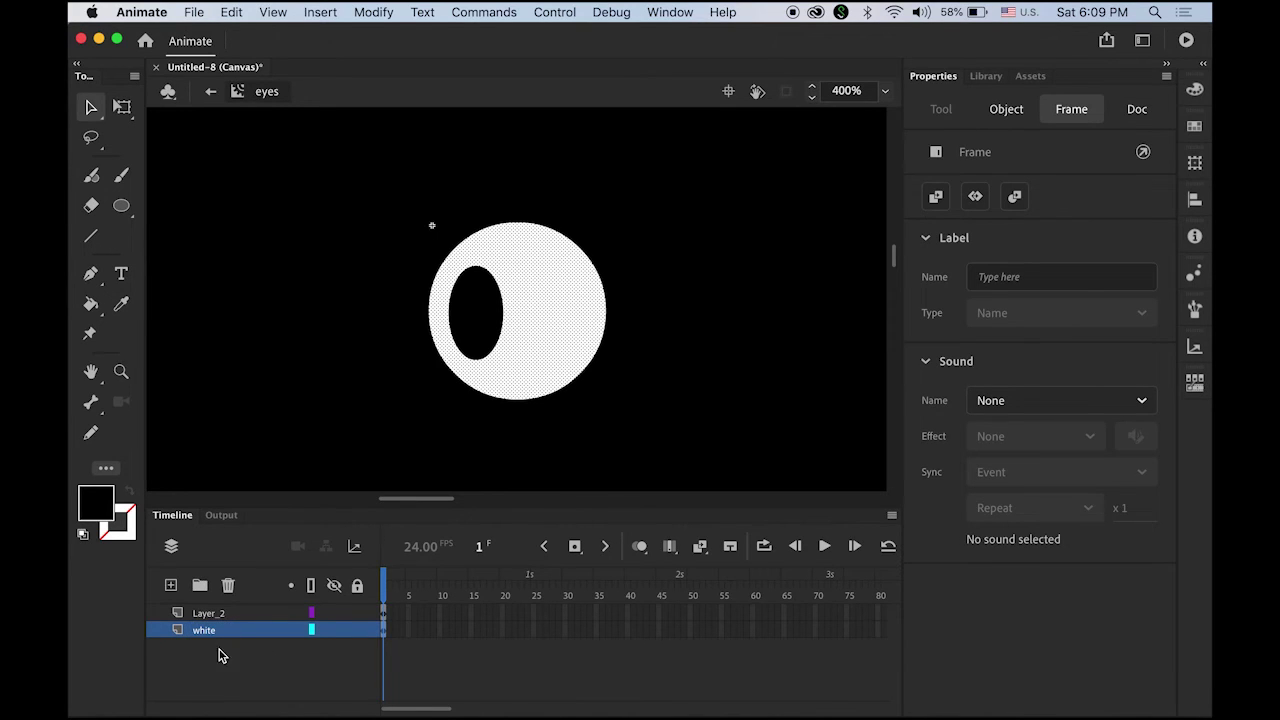
pyautogui.doubleClick(220, 612)
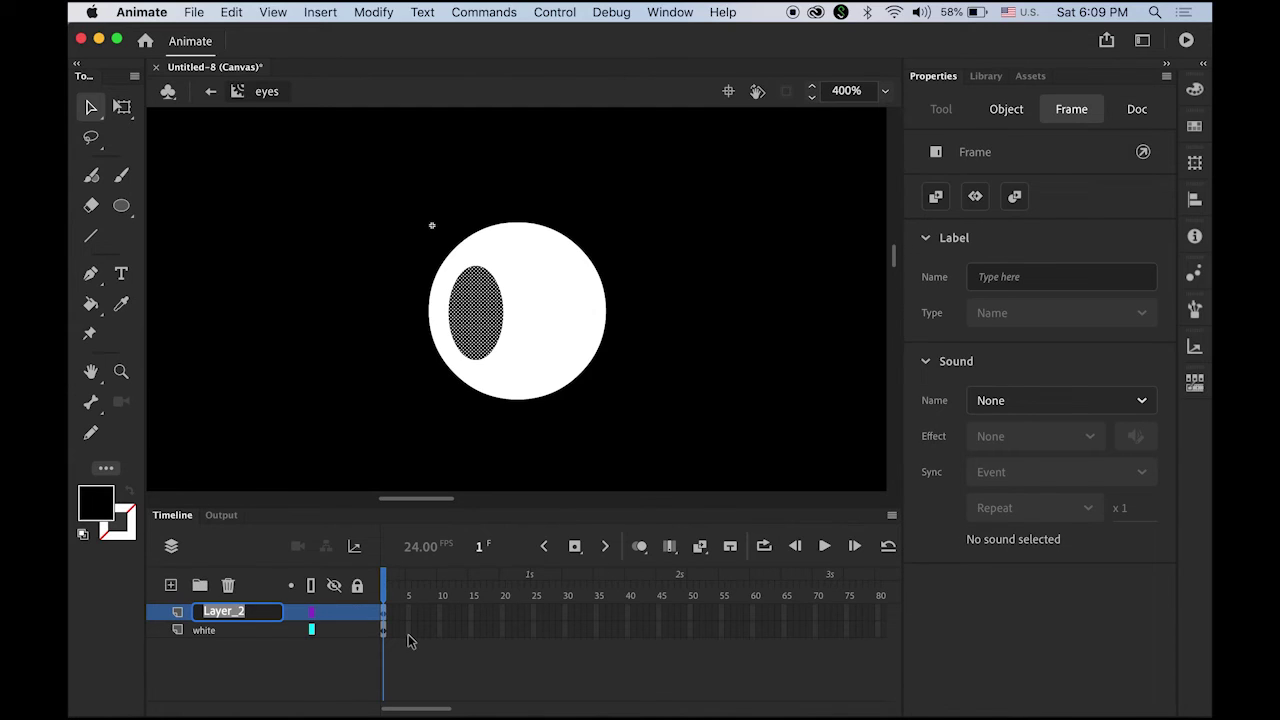
pyautogui.write('black')
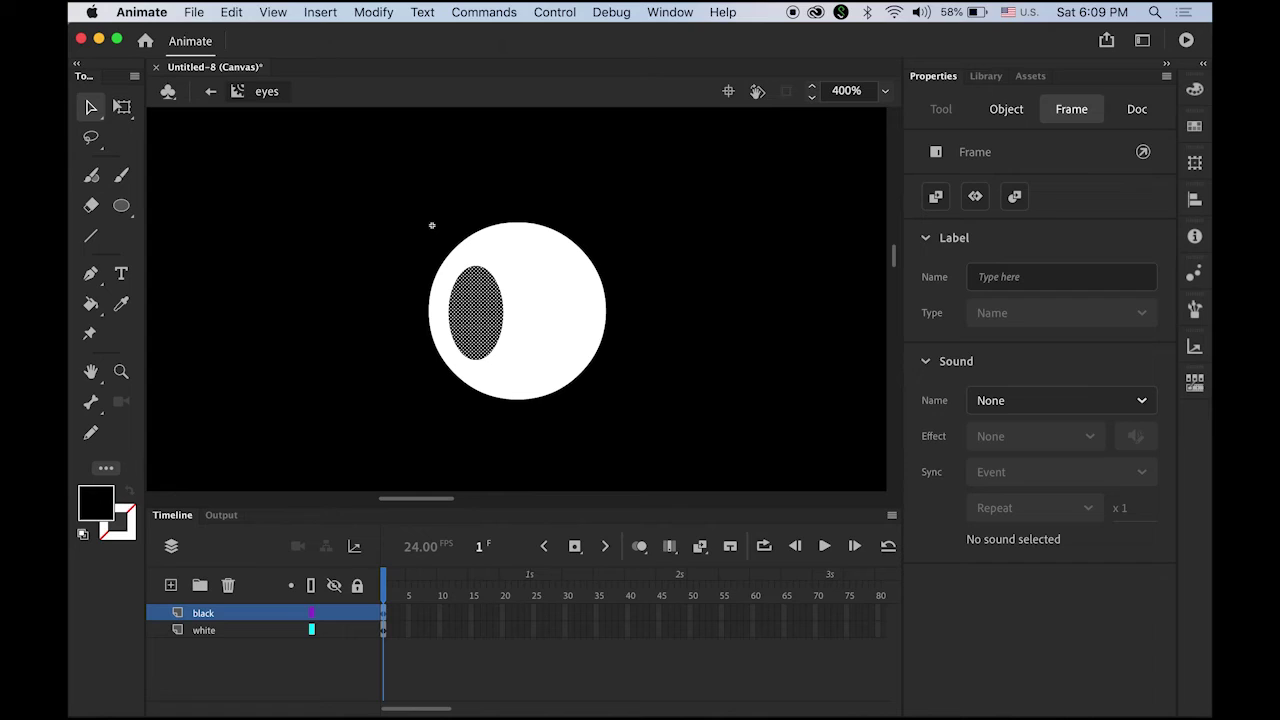
pyautogui.click(643, 460)
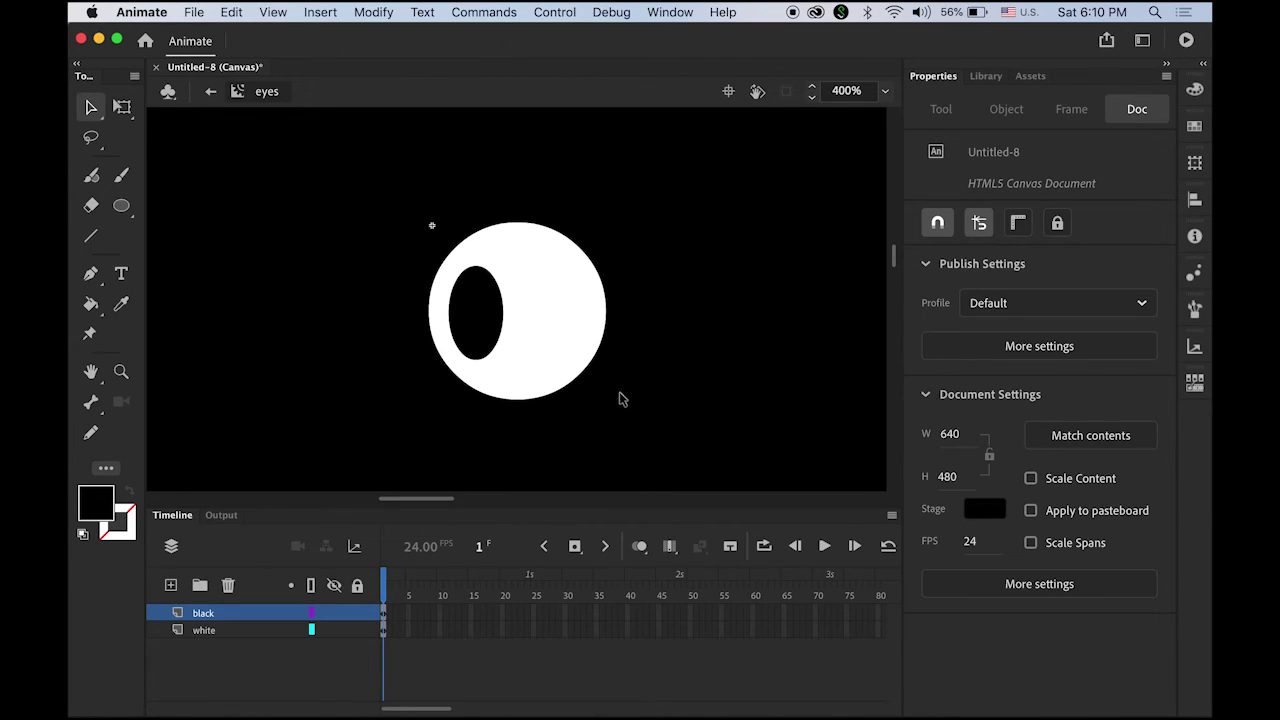
# Copy the white circle and paste it in place on a blank keyframe at frame 5.
pyautogui.click(574, 344)
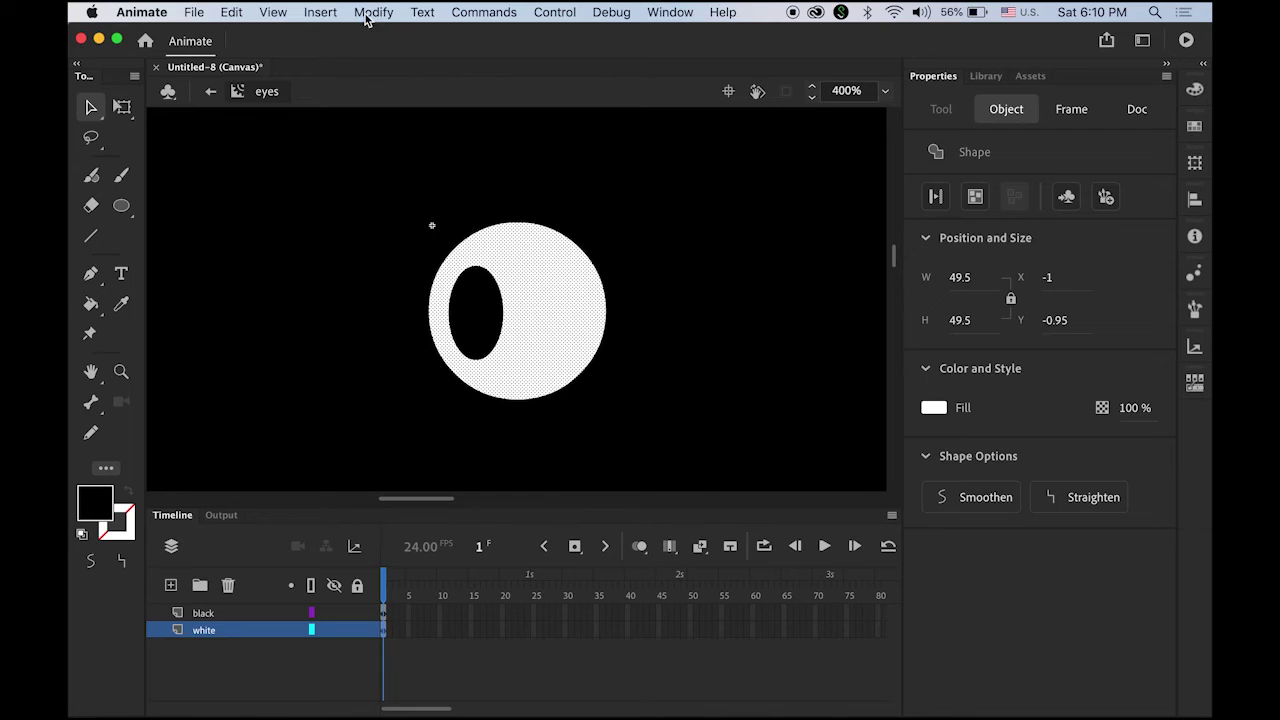
pyautogui.click(231, 11)
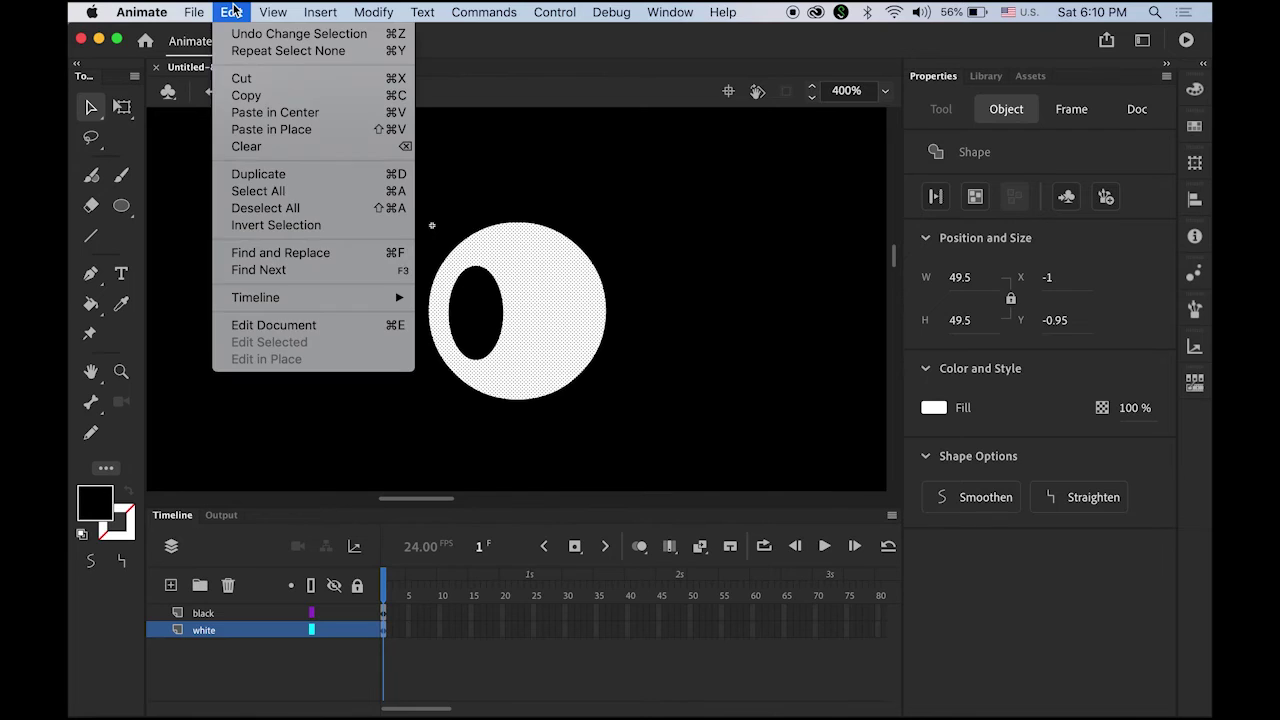
pyautogui.click(245, 95)
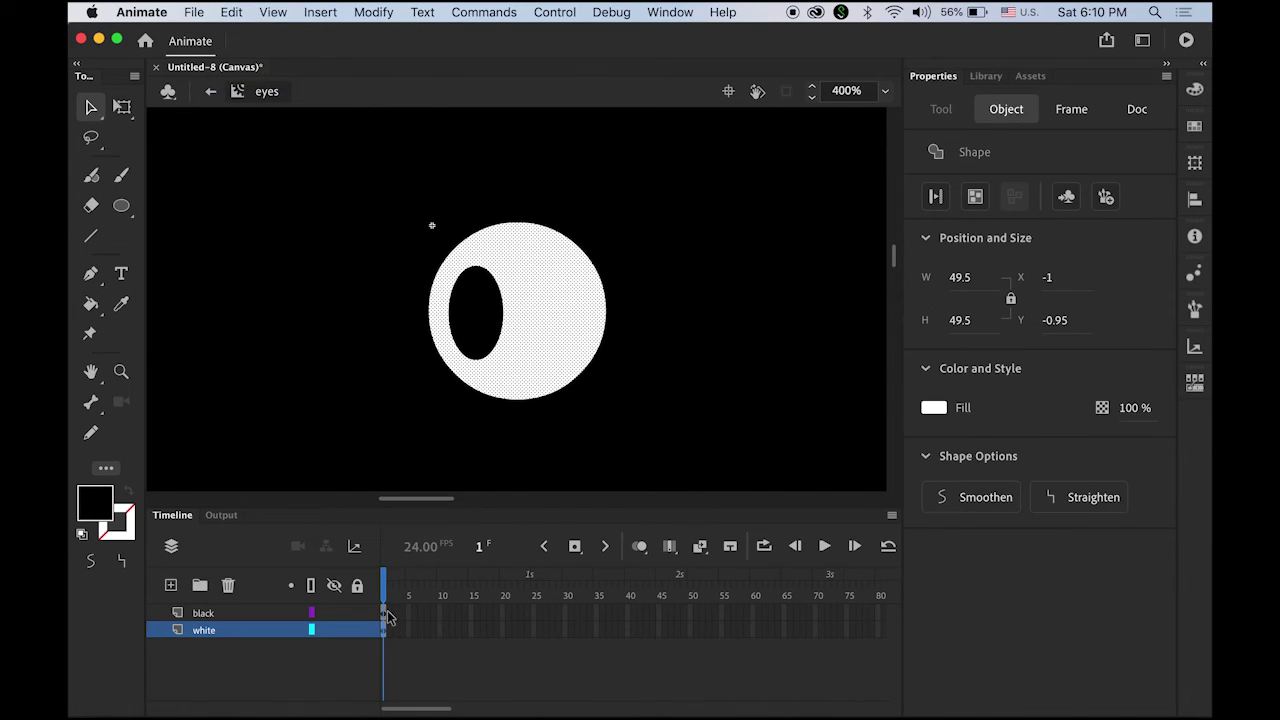
pyautogui.click(407, 634)
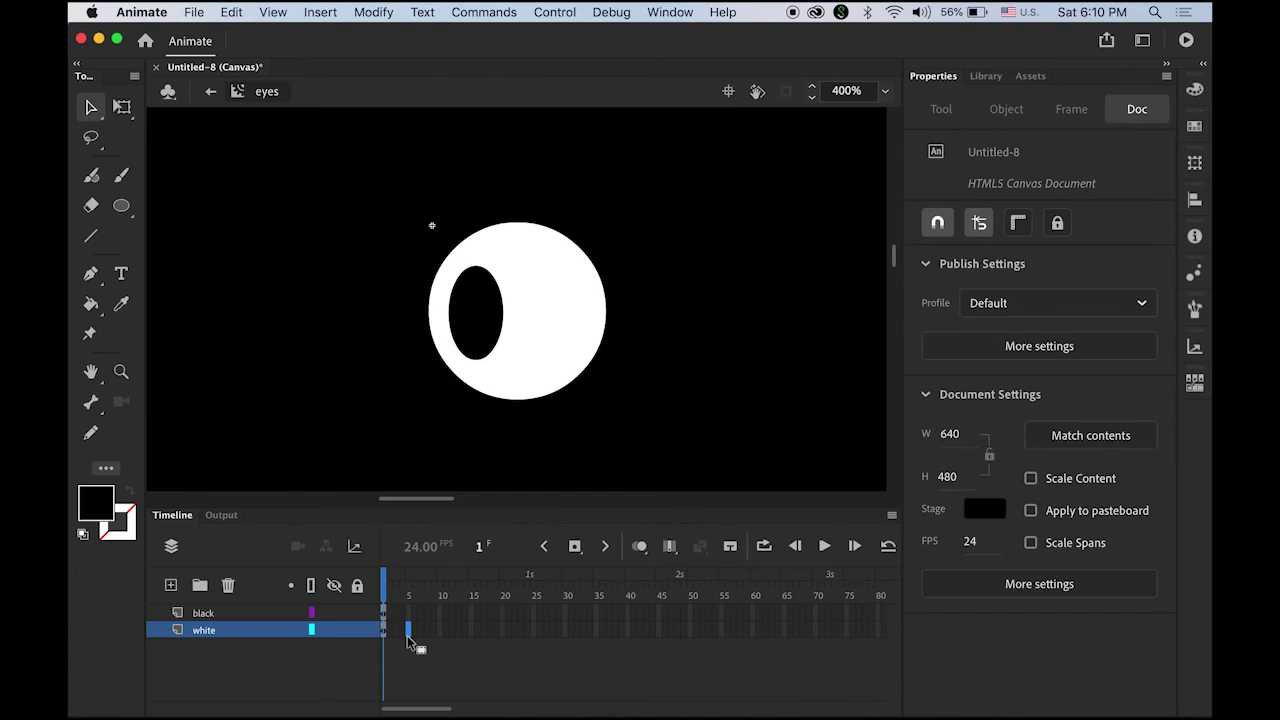
pyautogui.click(322, 12)
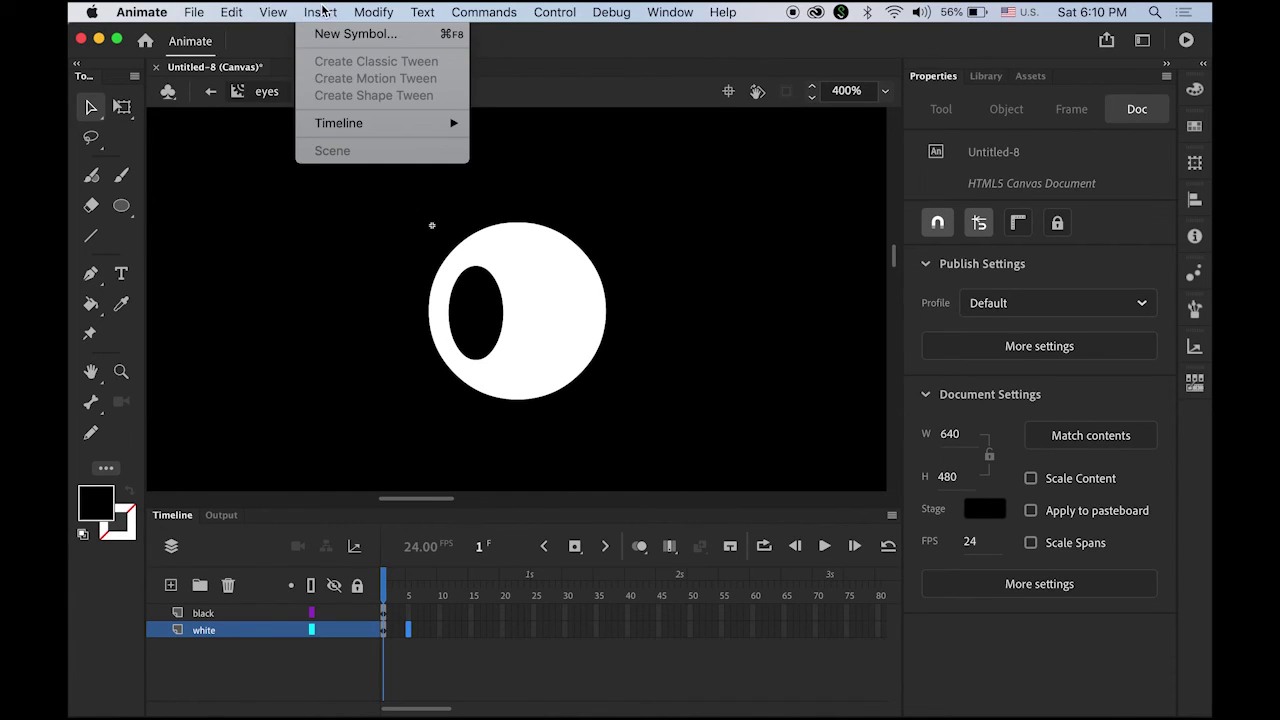
pyautogui.moveTo(342, 125)
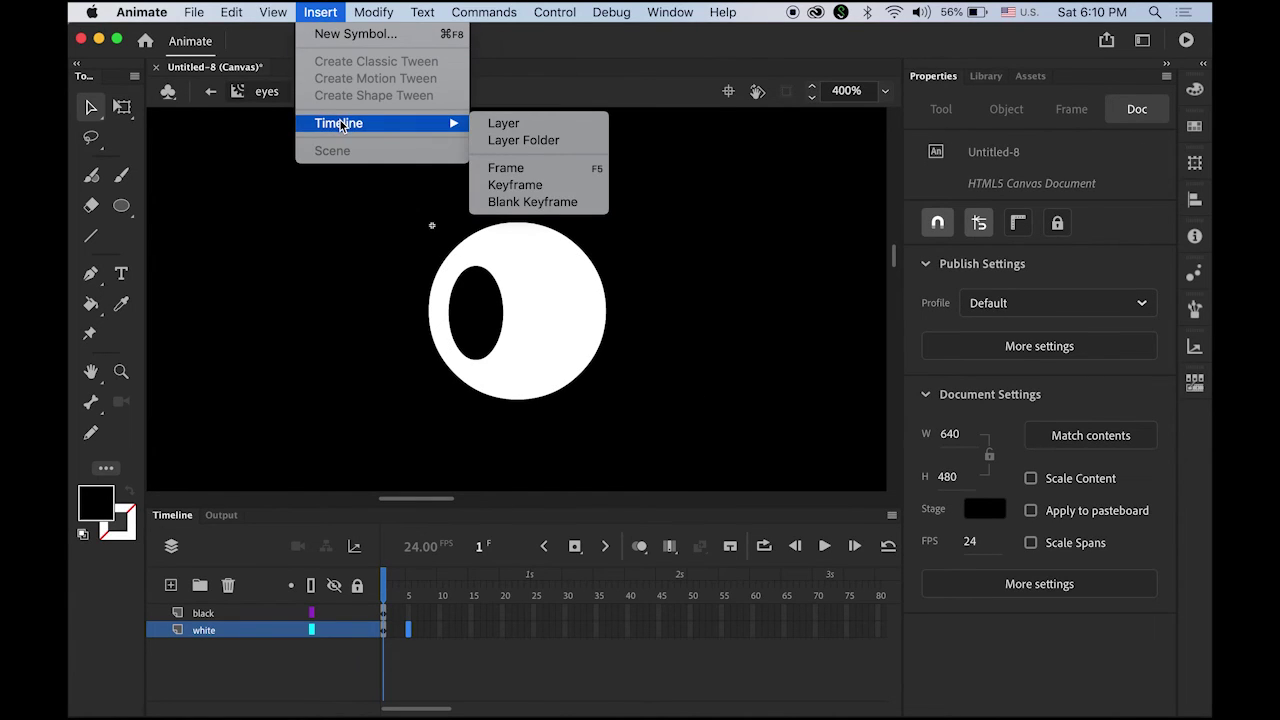
pyautogui.click(557, 203)
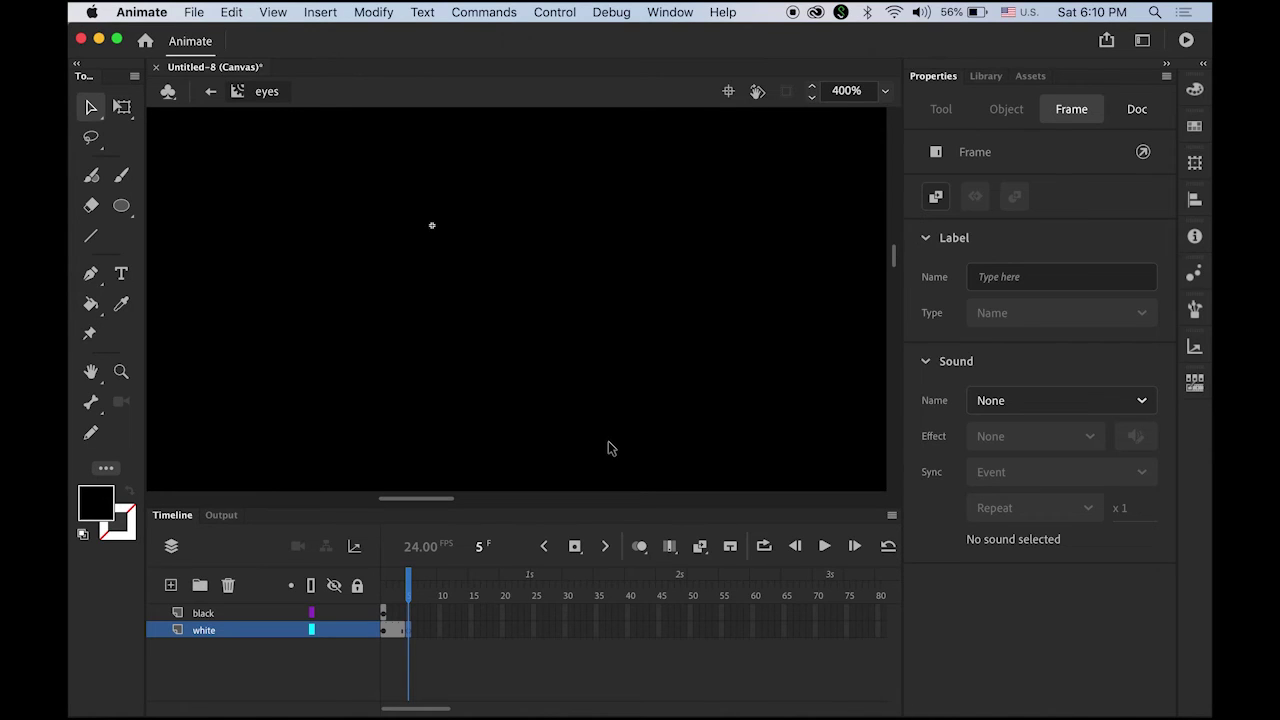
pyautogui.click(231, 12)
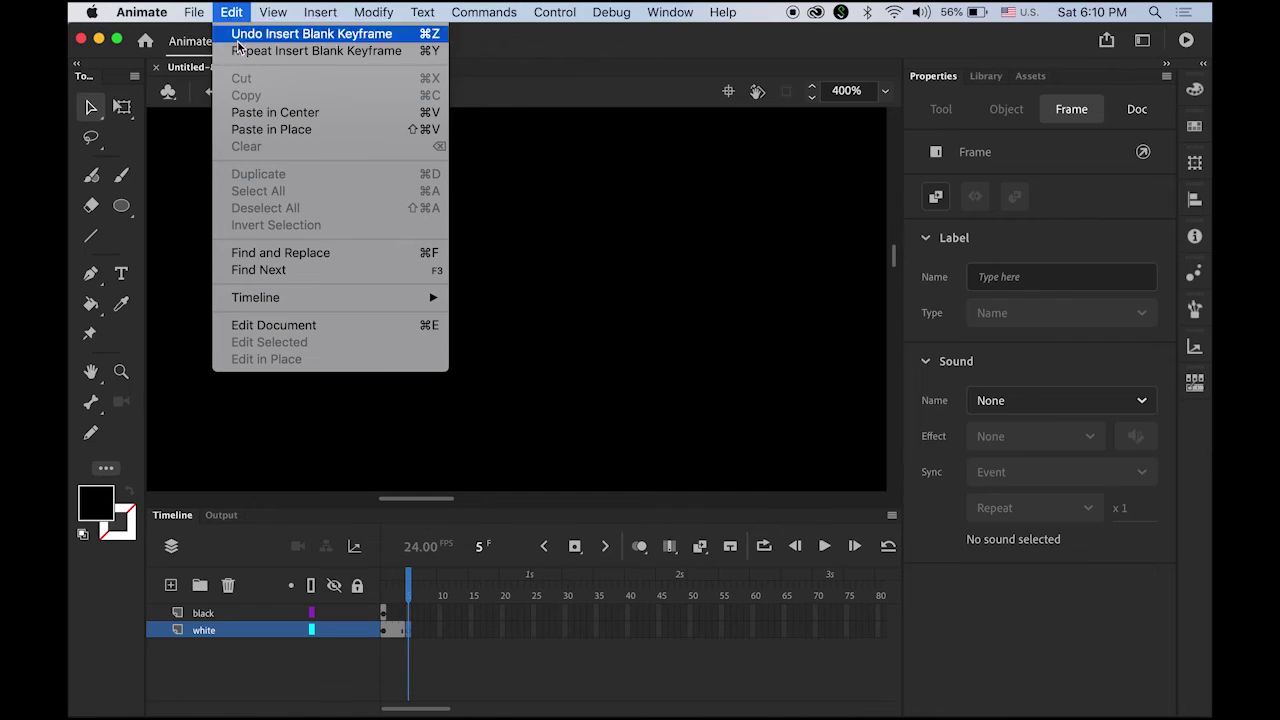
pyautogui.click(276, 130)
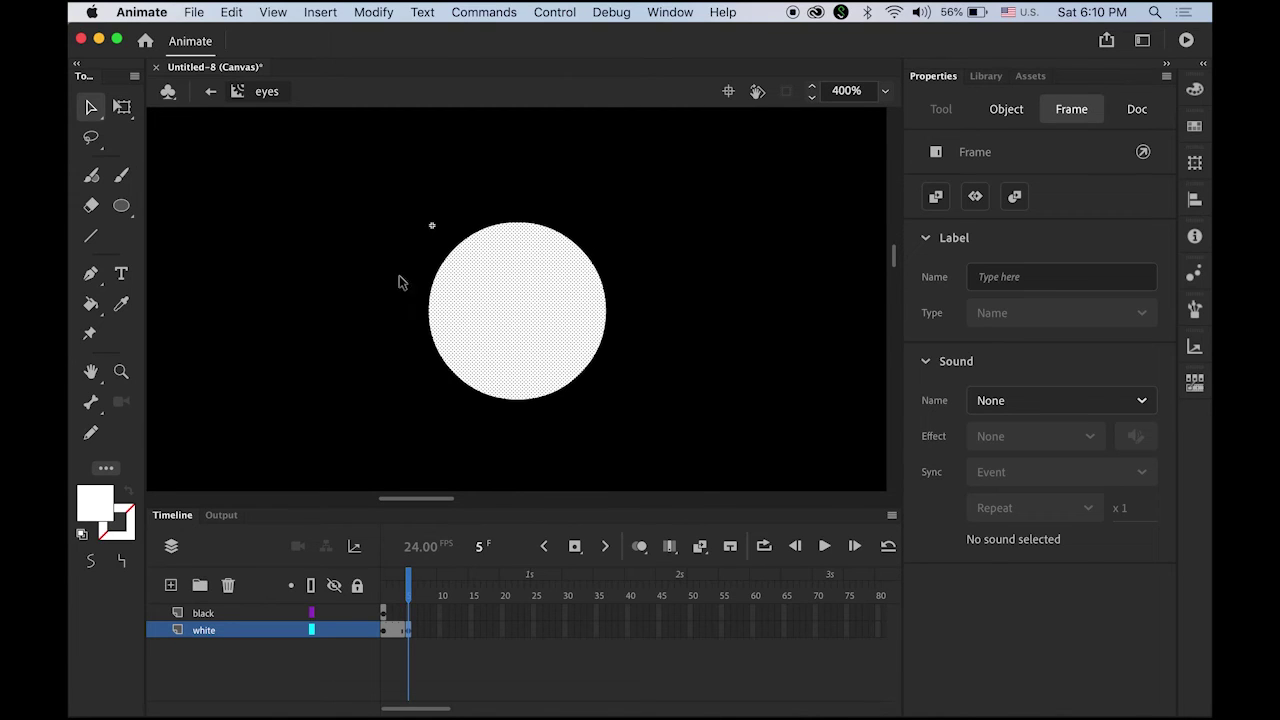
# Add a blank keyframe at frame 10 and paste the white circle in place there.
pyautogui.press('super+shift+a')
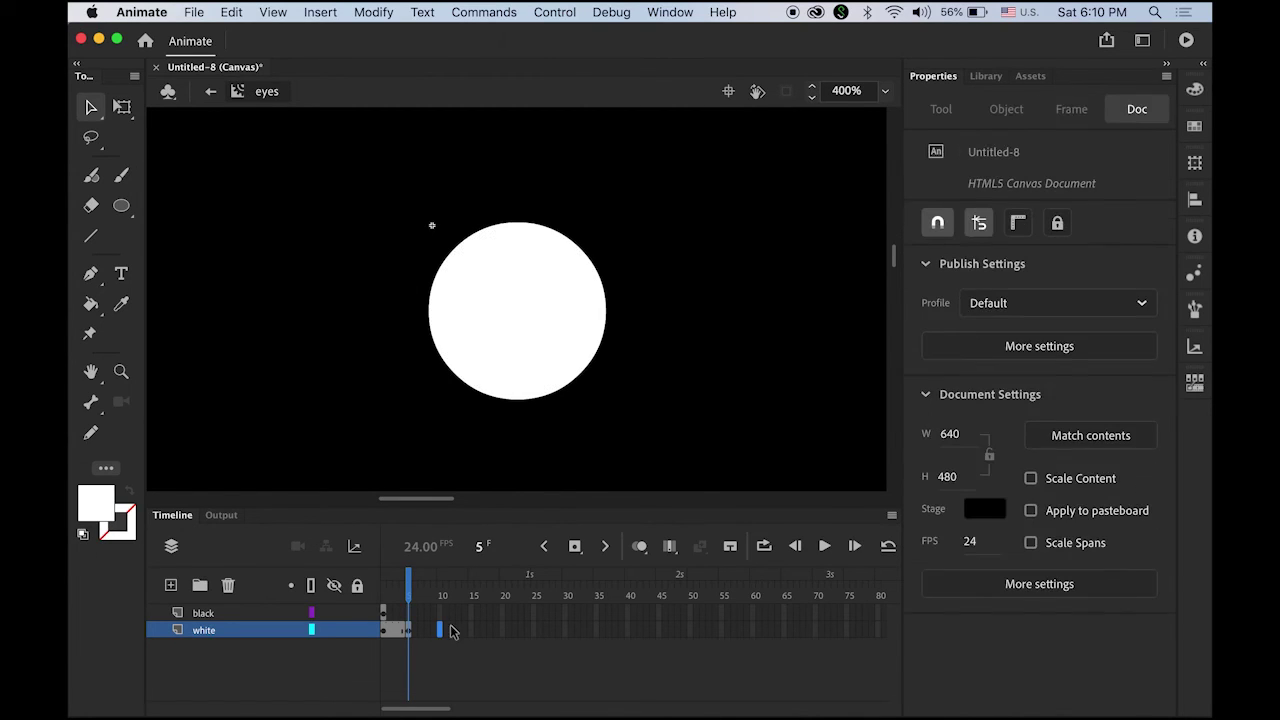
pyautogui.click(322, 11)
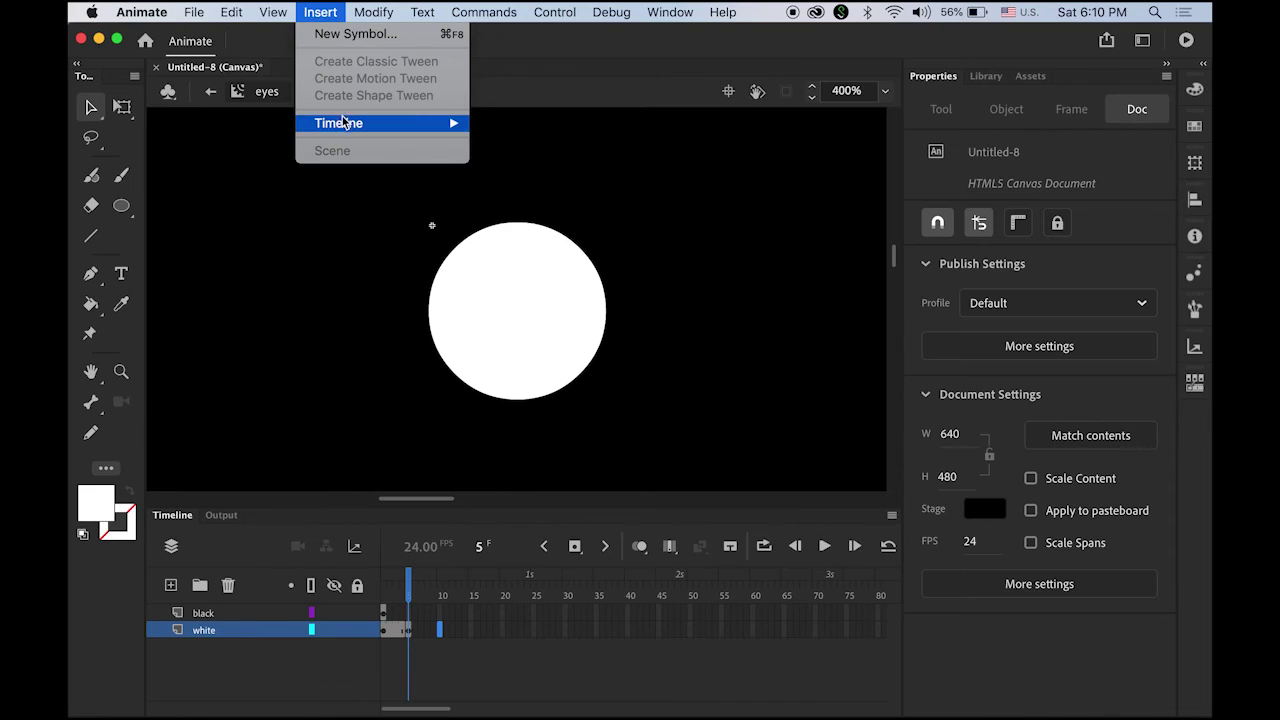
pyautogui.moveTo(343, 122)
pyautogui.click(500, 203)
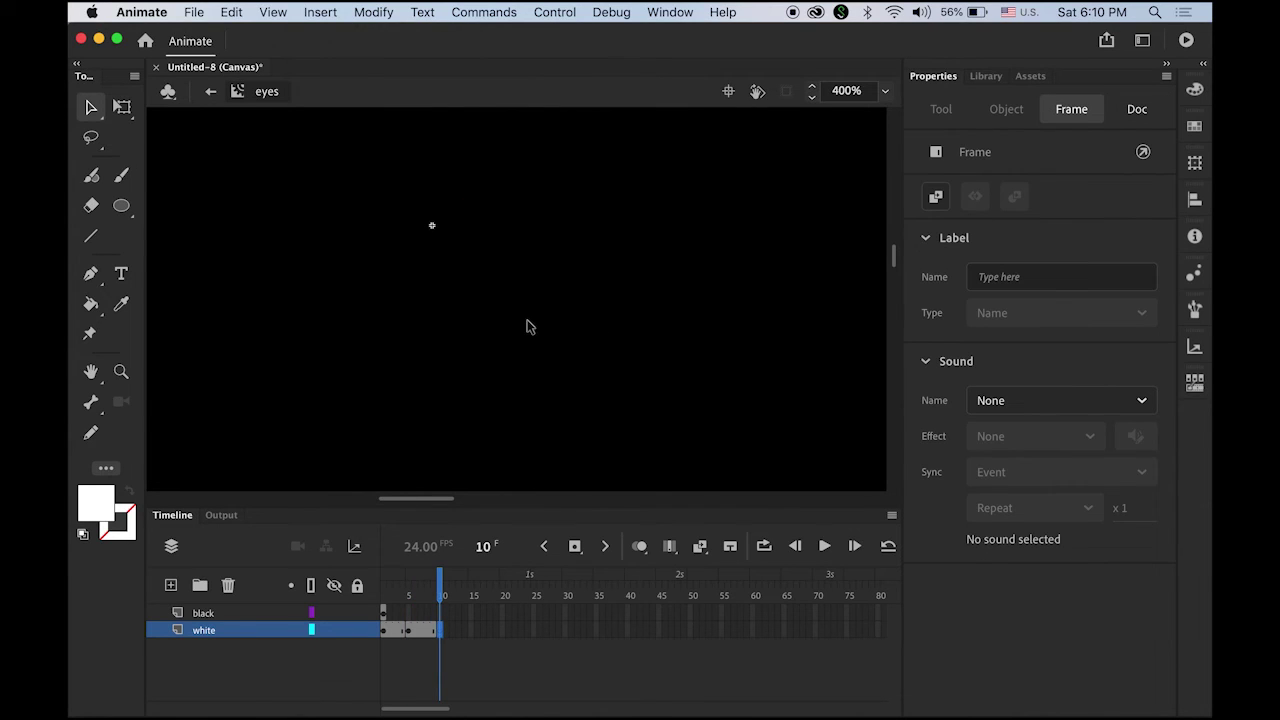
pyautogui.click(230, 12)
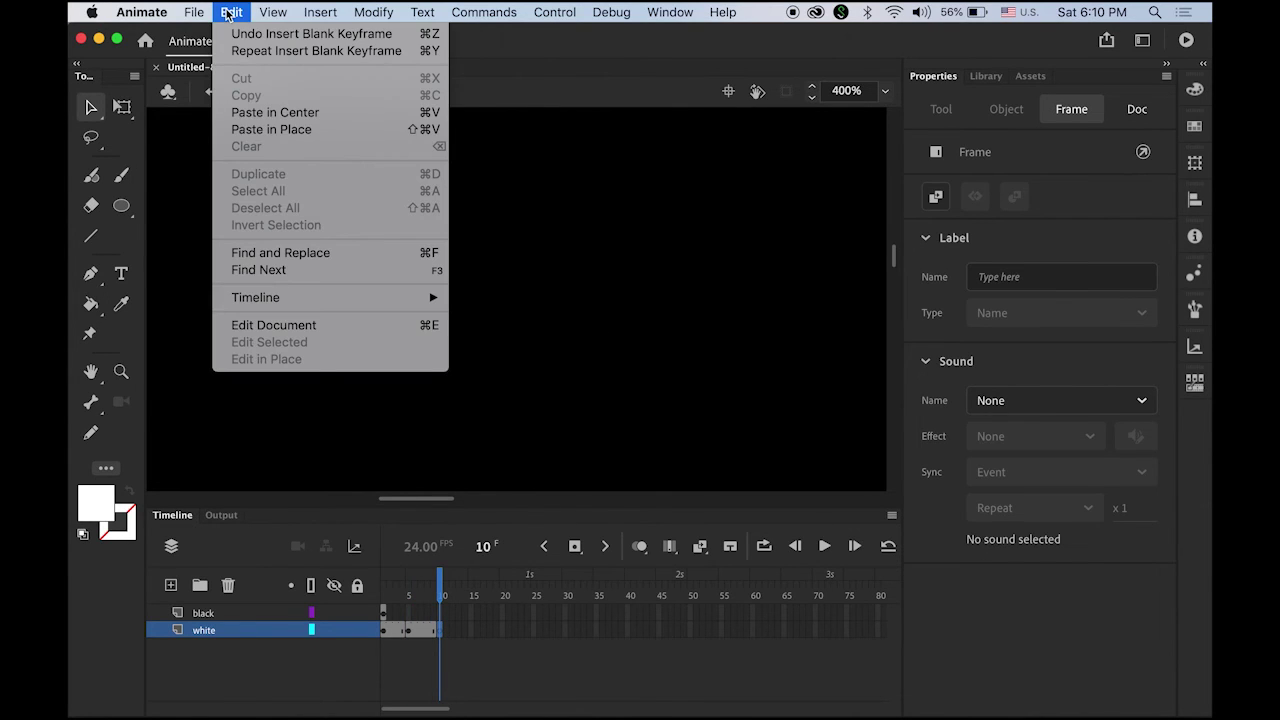
pyautogui.click(273, 131)
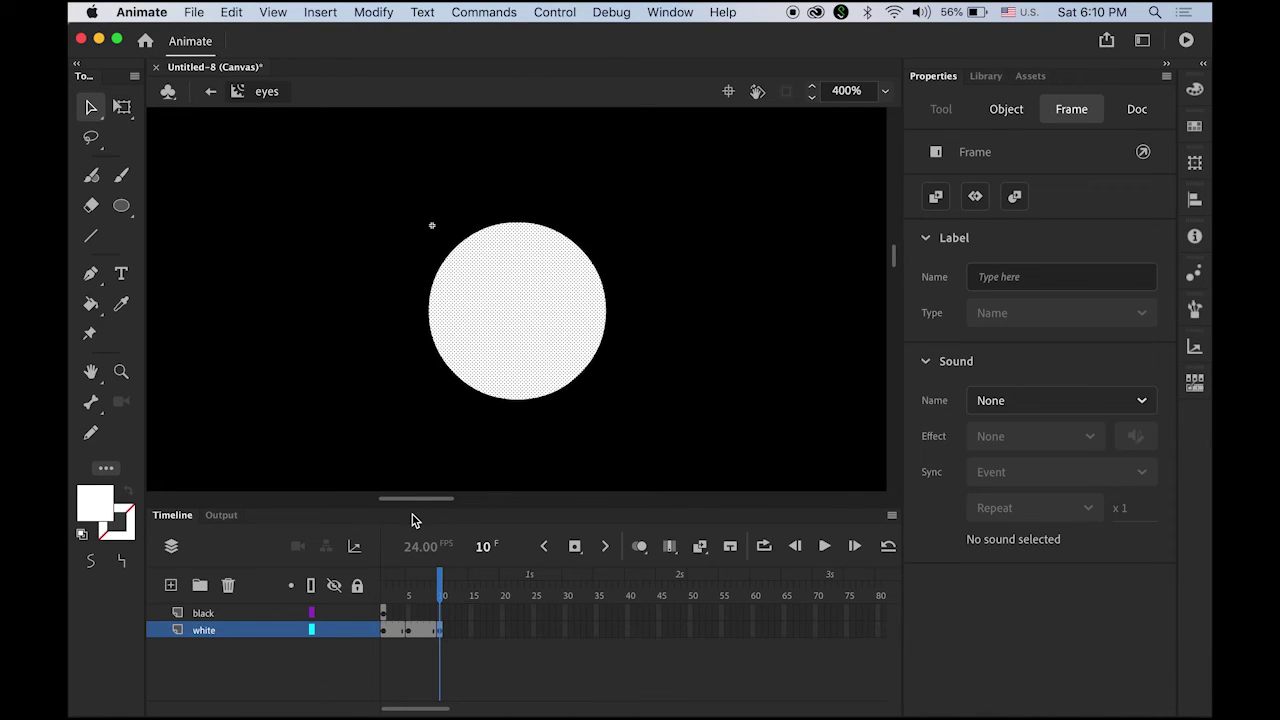
# At frame 5, squash the circle into a thin horizontal line and scrub frames 1–10.
pyautogui.click(408, 632)
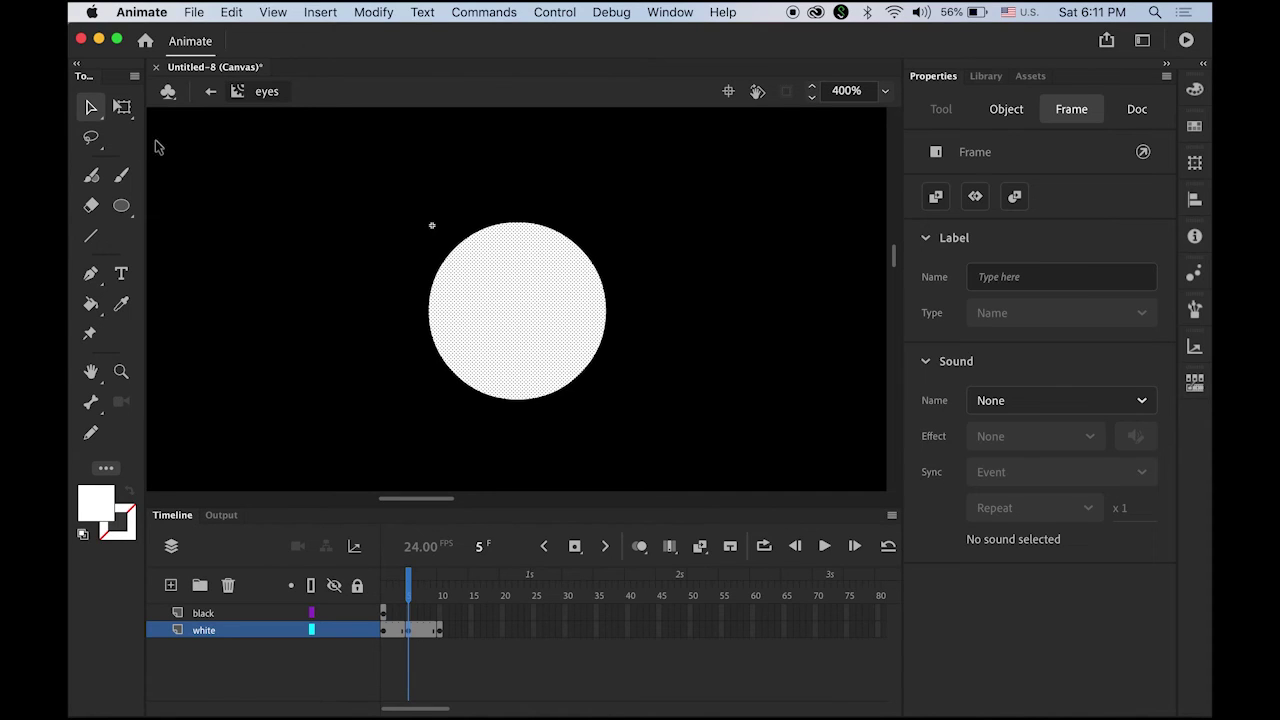
pyautogui.click(121, 107)
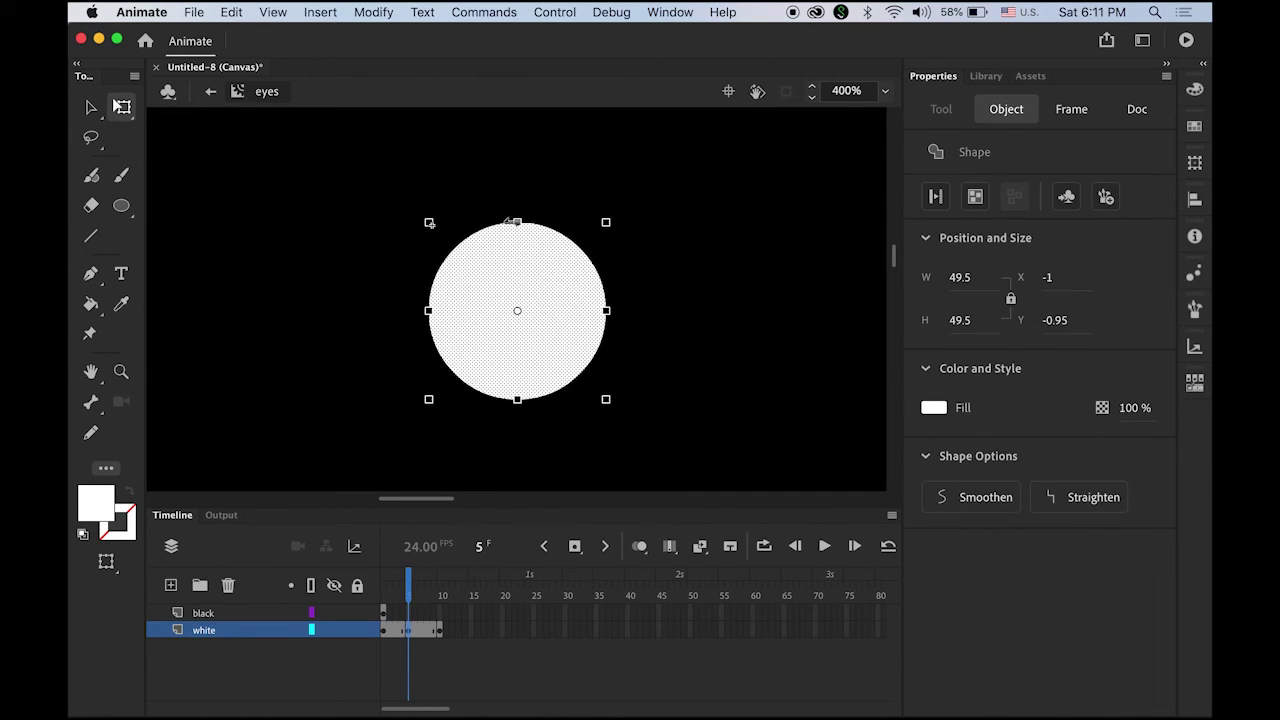
pyautogui.moveTo(518, 224); pyautogui.dragTo(522, 312)
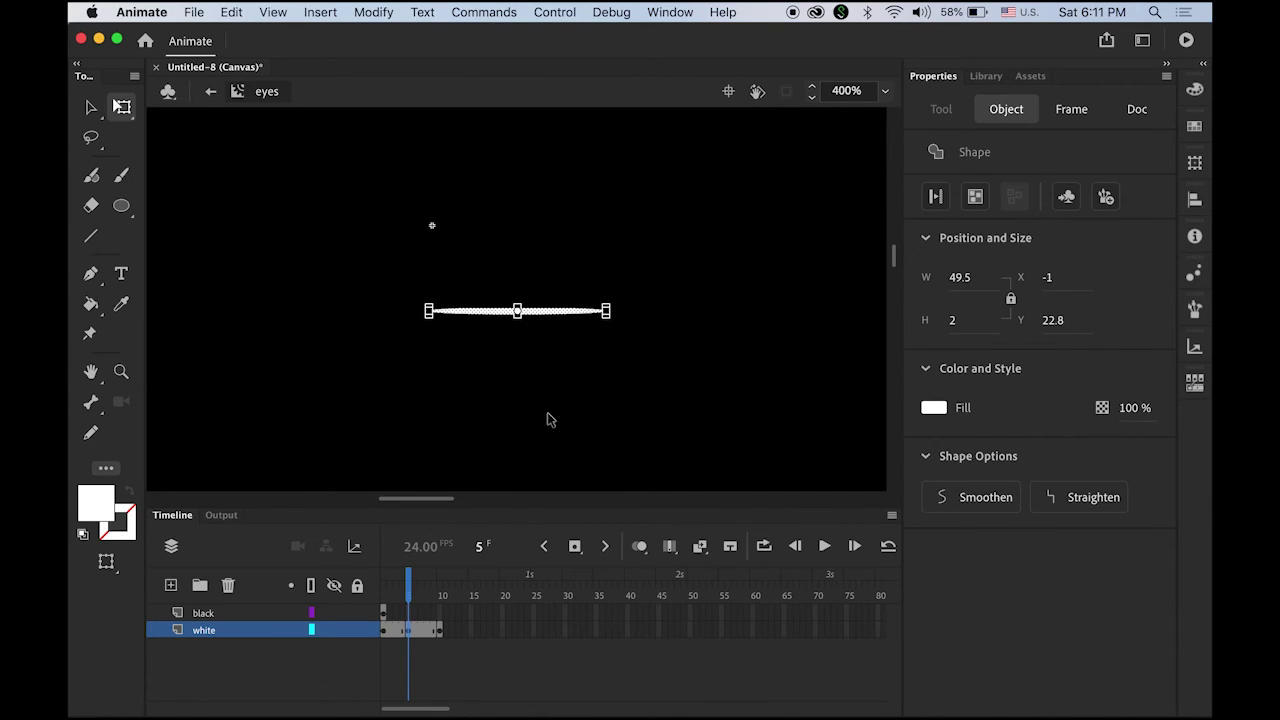
pyautogui.click(400, 590)
pyautogui.moveTo(400, 590); pyautogui.dragTo(410, 614)
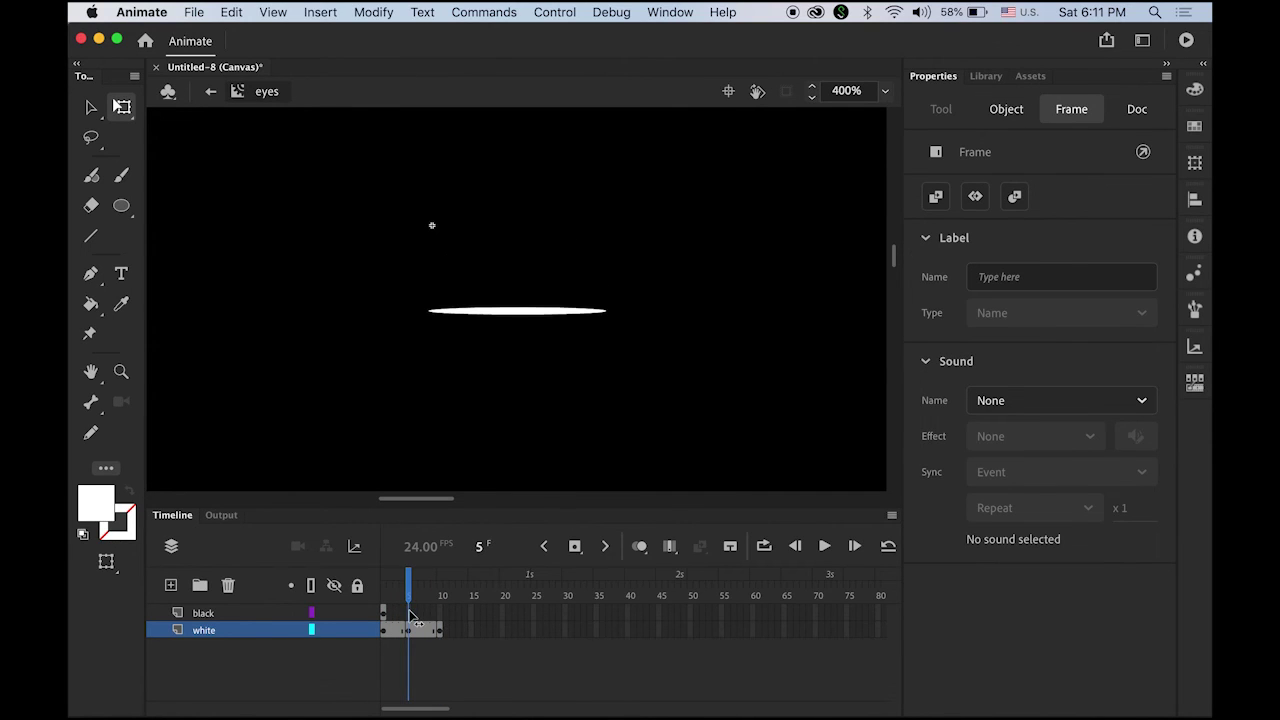
pyautogui.click(410, 614)
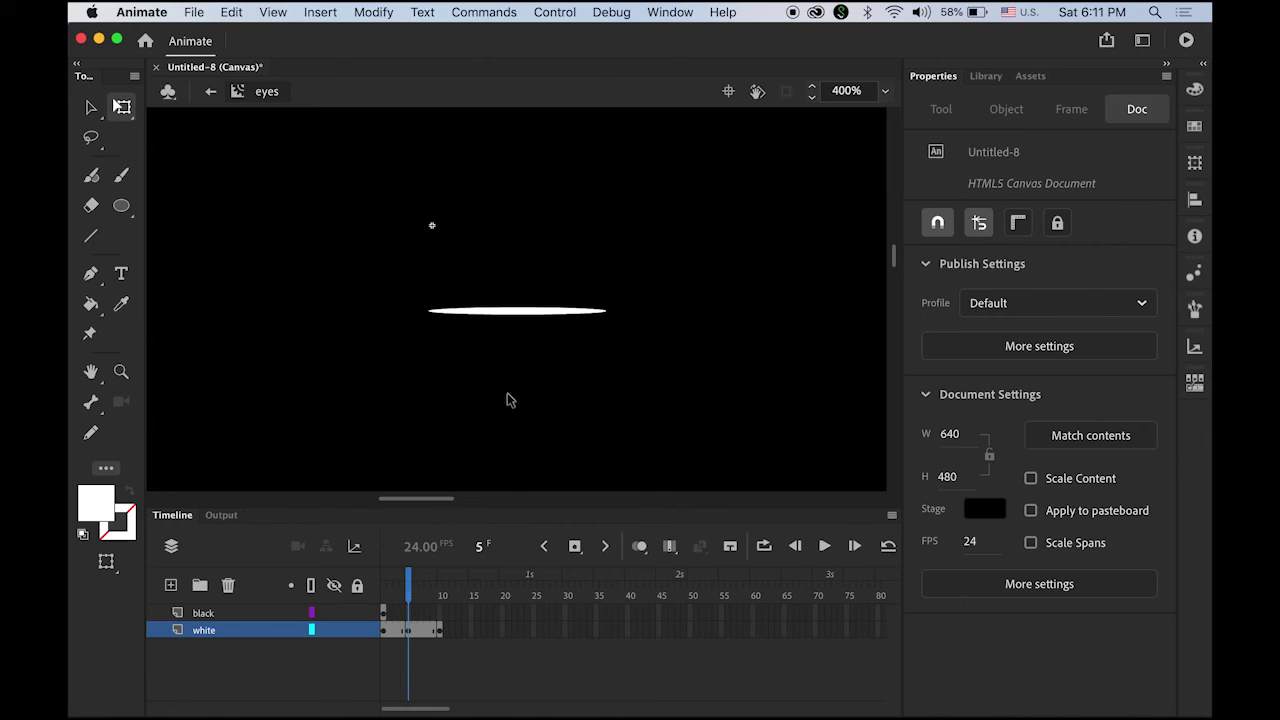
# At 800% zoom, flatten the line to 0.8 height, then return to 100%.
pyautogui.click(121, 371)
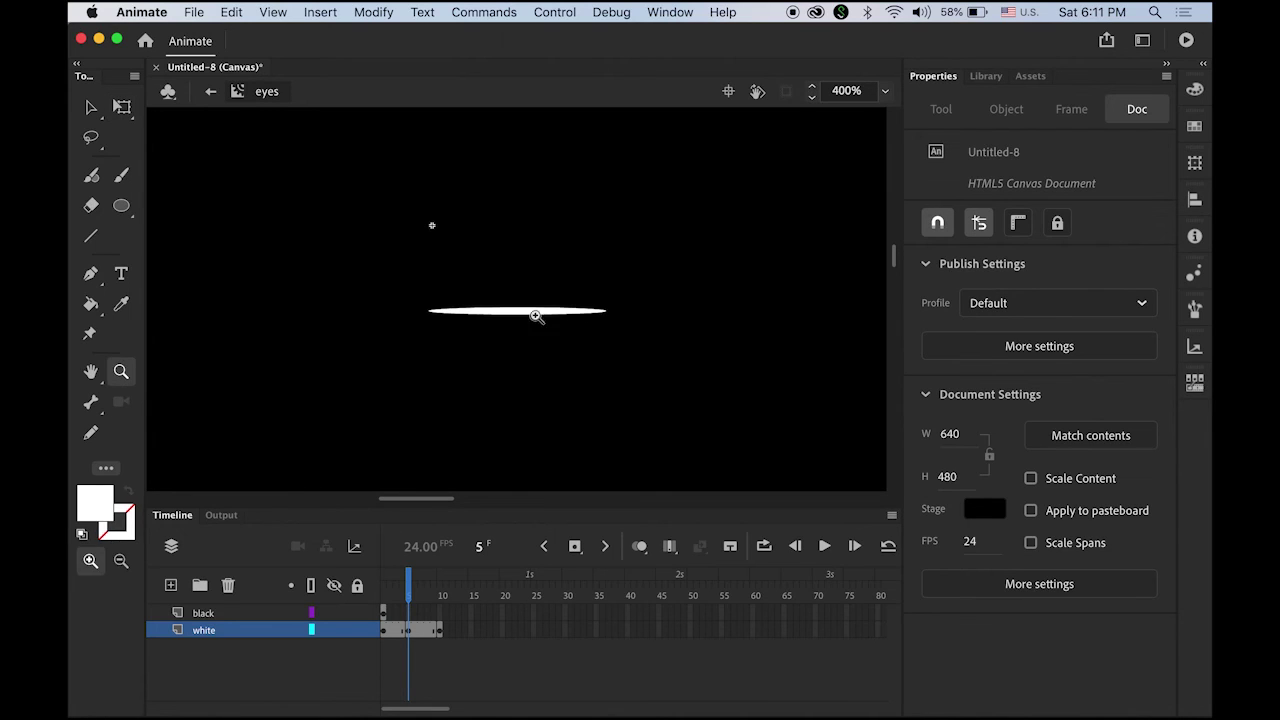
pyautogui.click(500, 323)
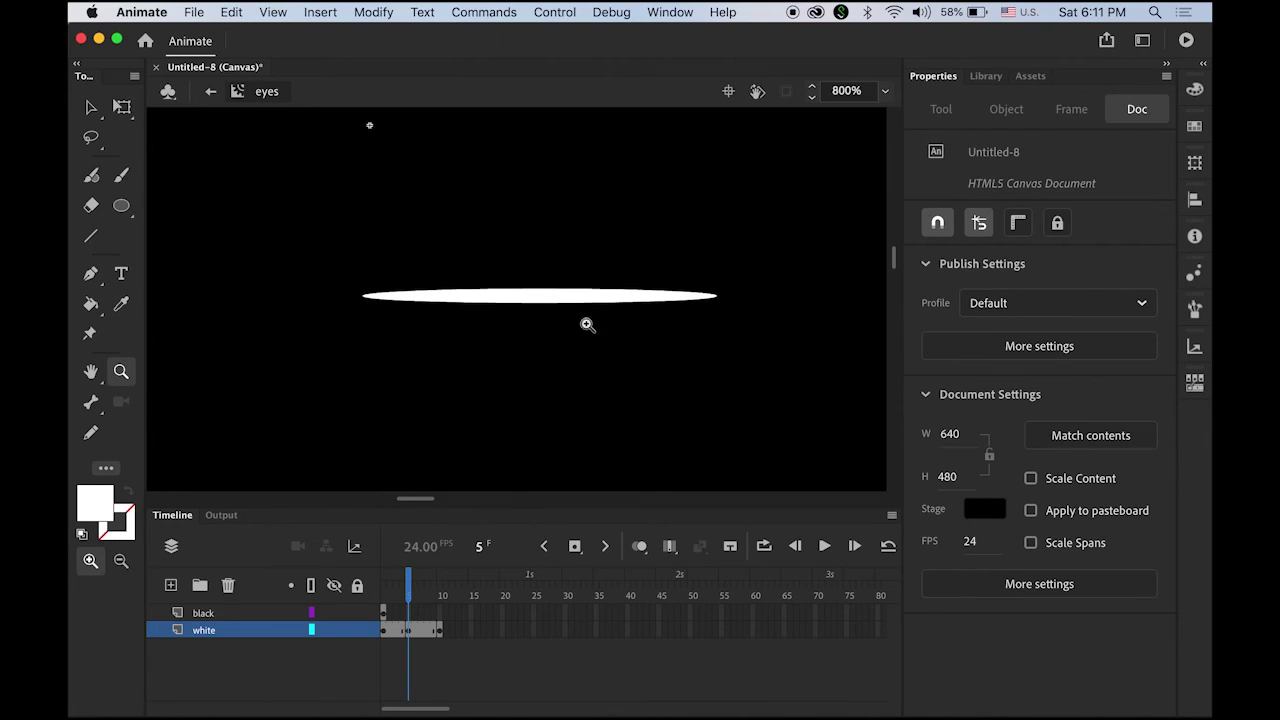
pyautogui.click(122, 106)
pyautogui.click(538, 296)
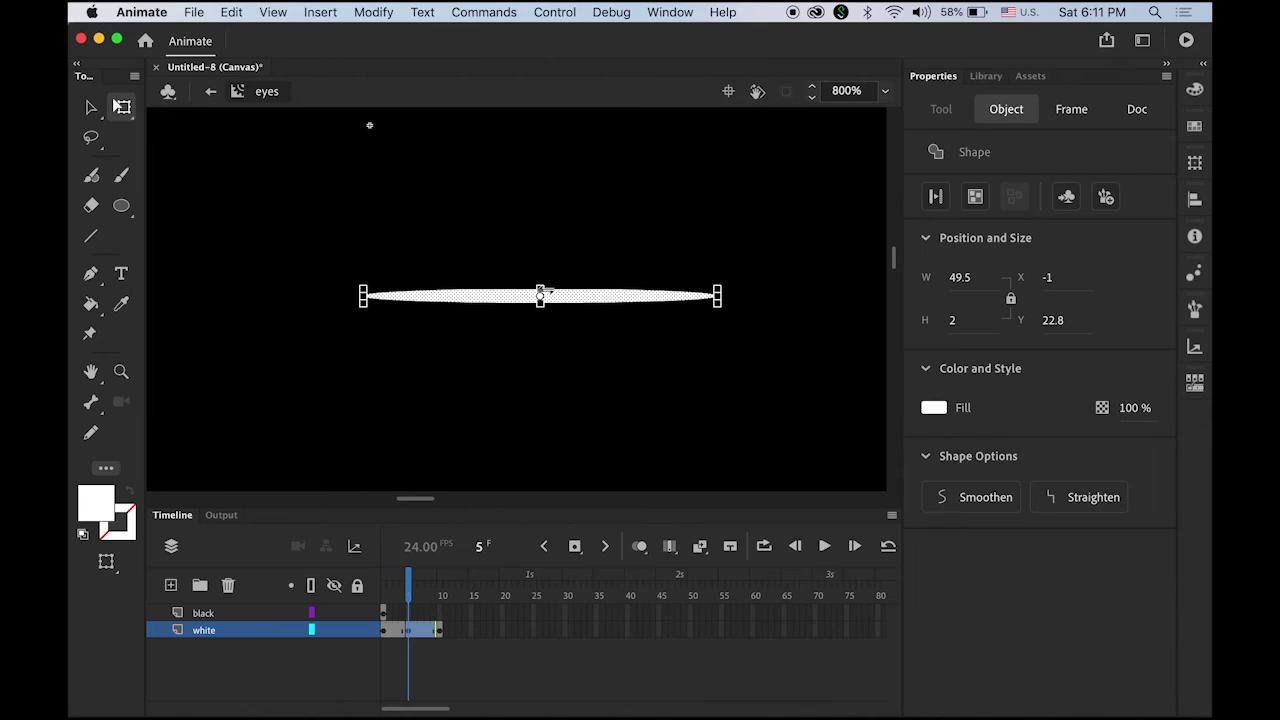
pyautogui.moveTo(540, 292); pyautogui.dragTo(540, 301)
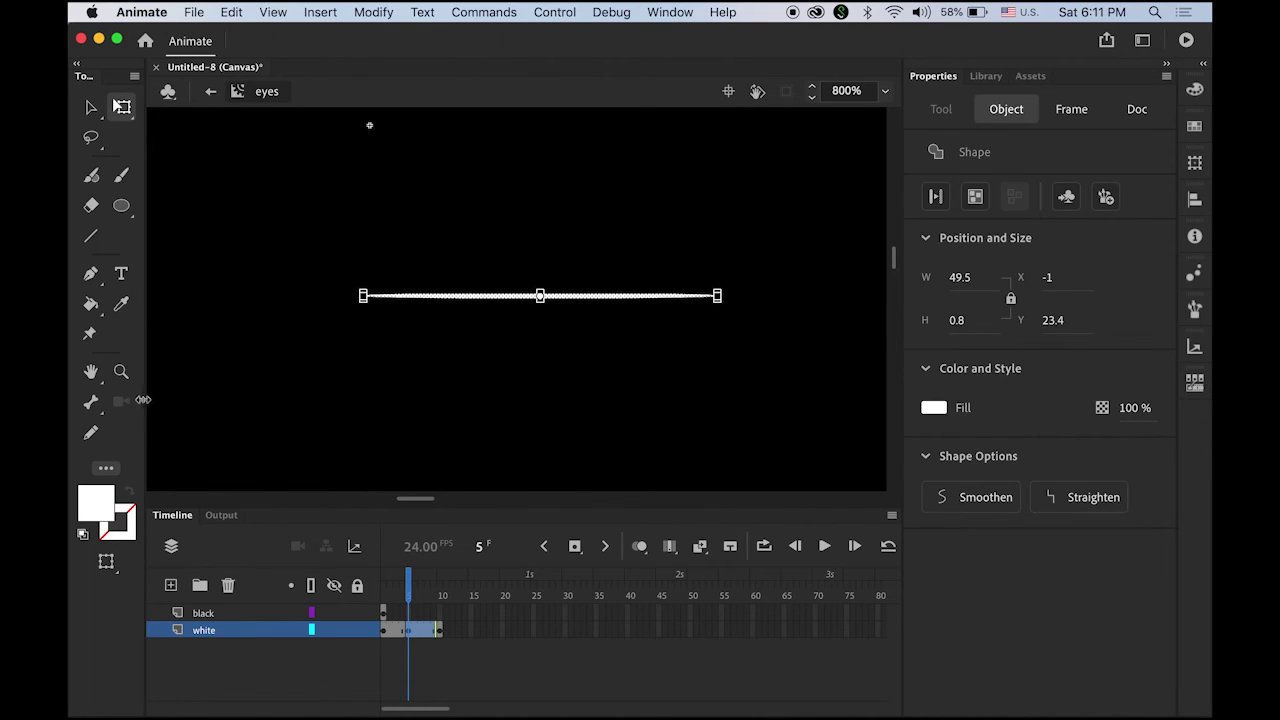
pyautogui.doubleClick(90, 374)
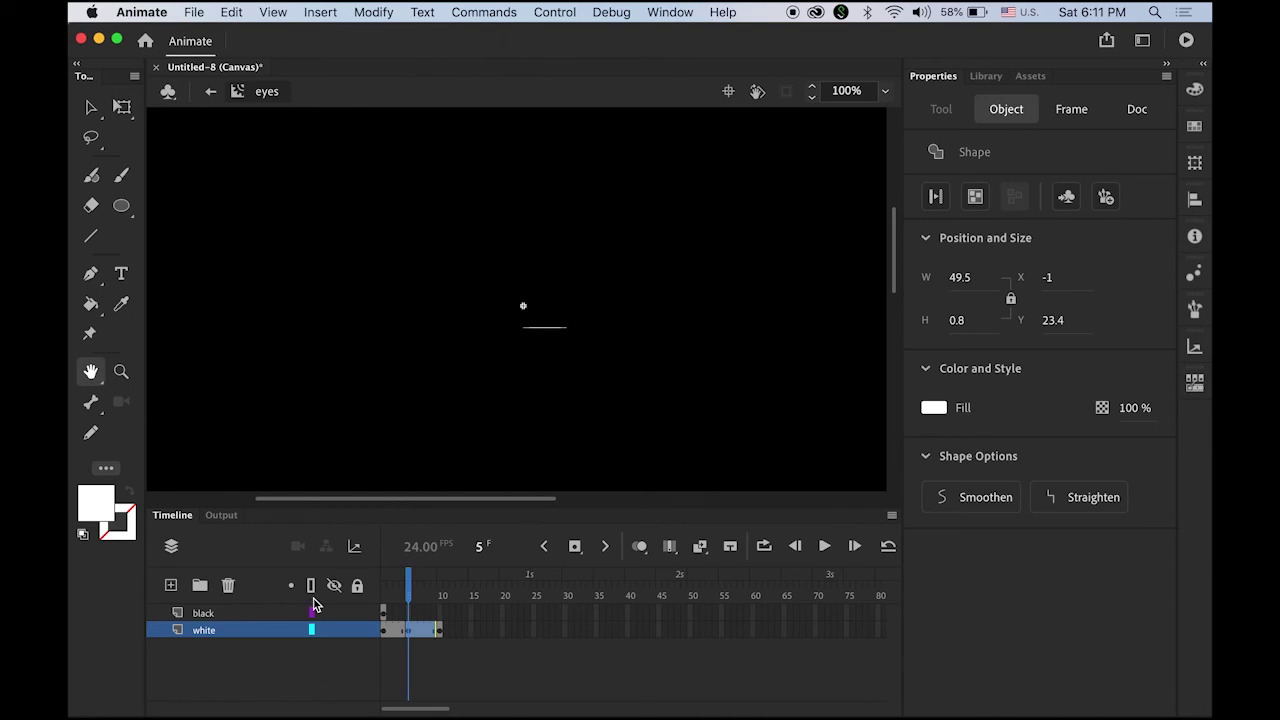
pyautogui.click(91, 108)
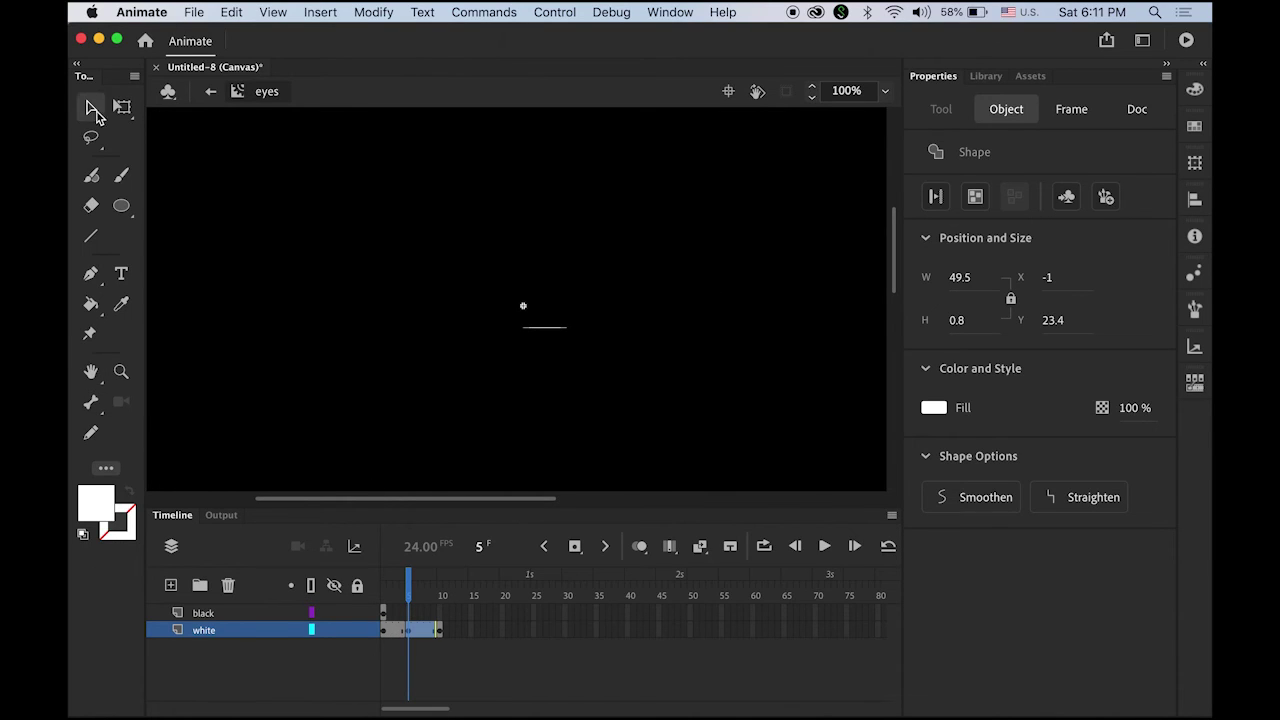
# Create a shape tween on the white layer so the eye squashes shut.
pyautogui.click(397, 631)
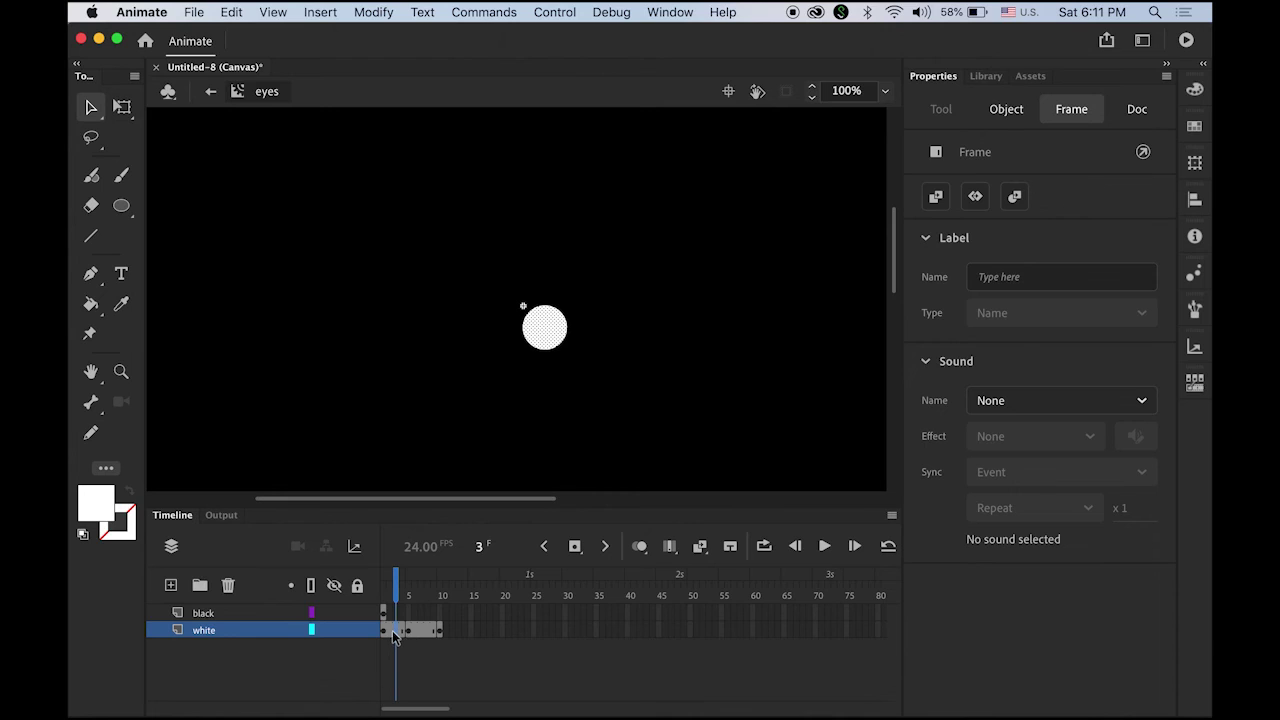
pyautogui.rightClick(395, 630)
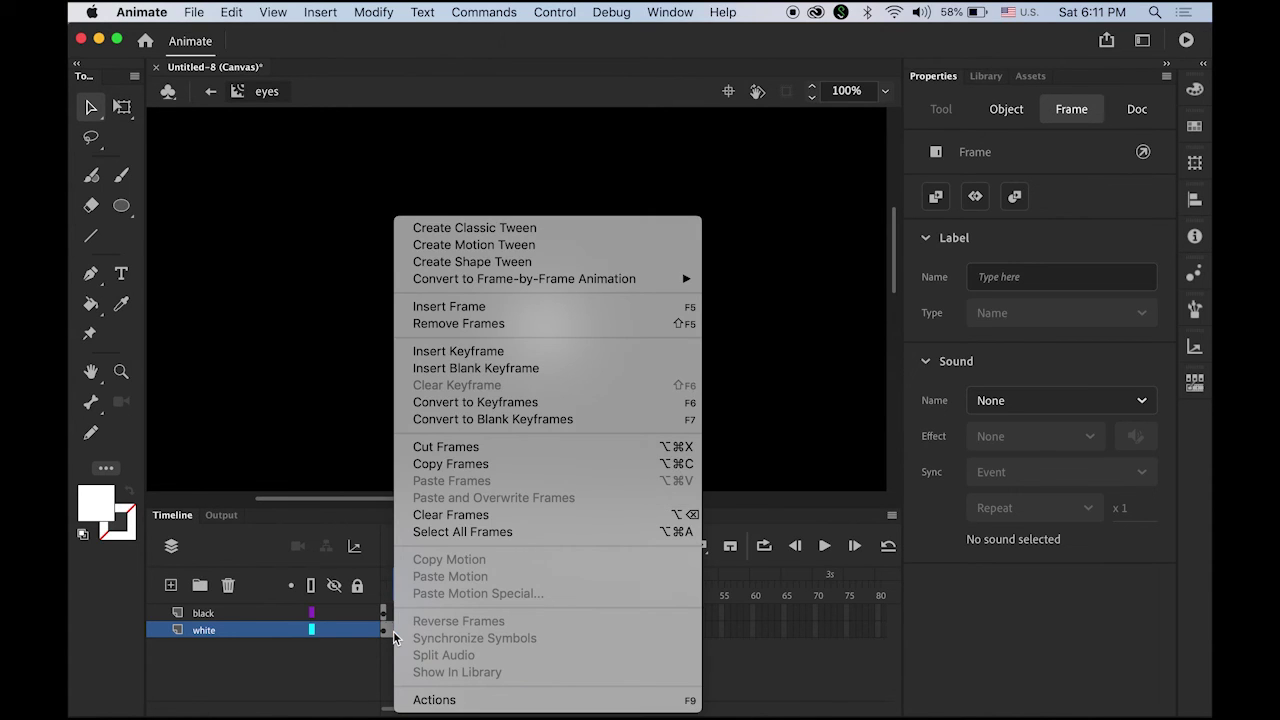
pyautogui.click(543, 263)
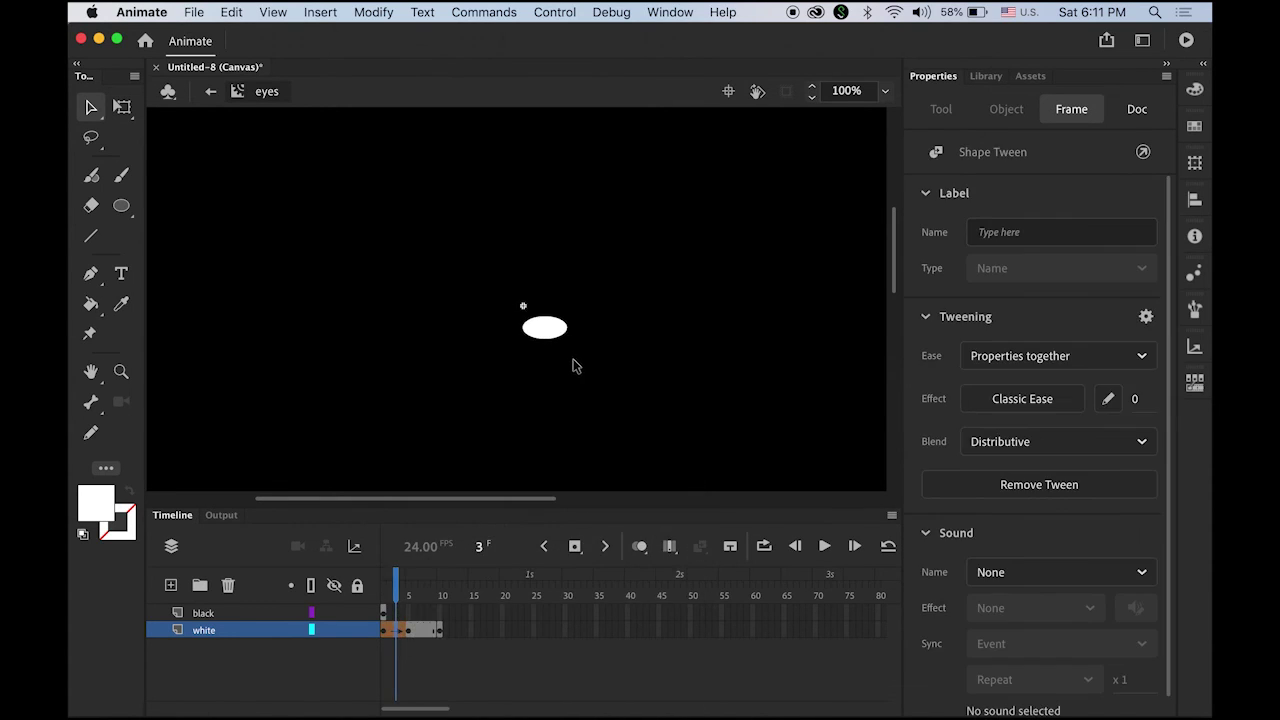
# Adjust the frame span and add a second shape tween so the eye reopens by frame 10.
pyautogui.click(421, 632)
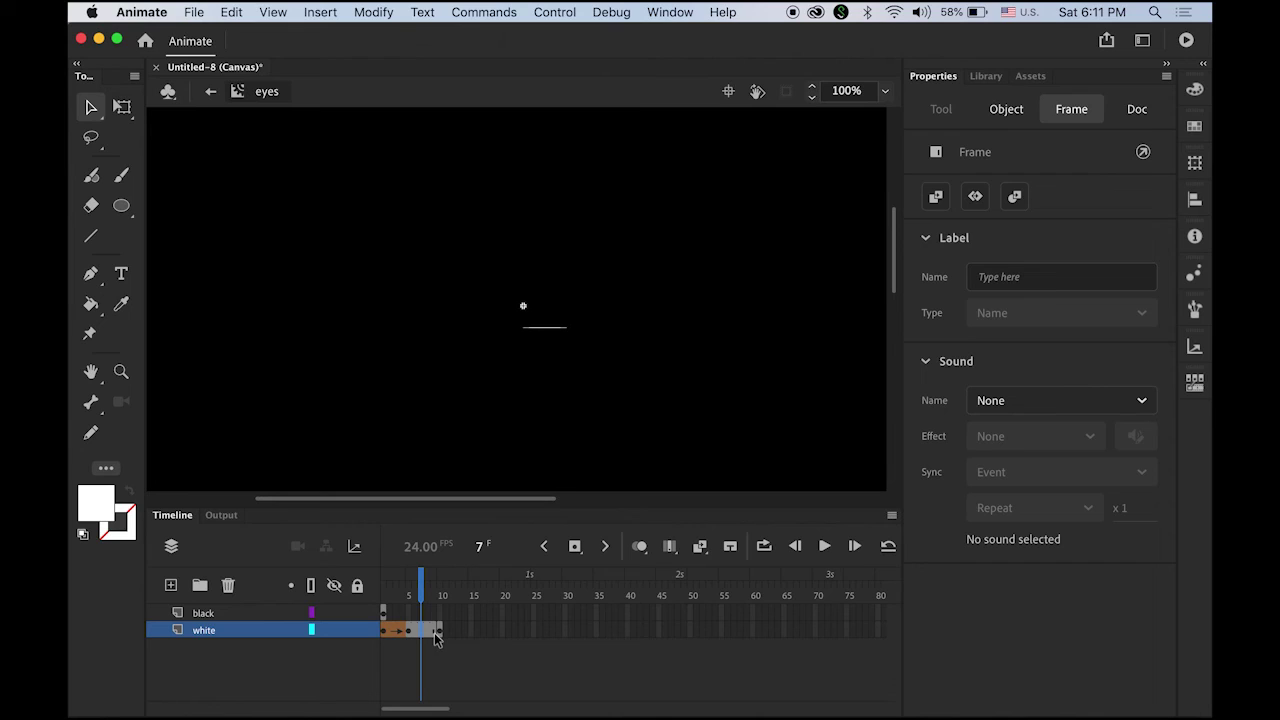
pyautogui.moveTo(438, 638); pyautogui.dragTo(420, 637)
pyautogui.rightClick(420, 630)
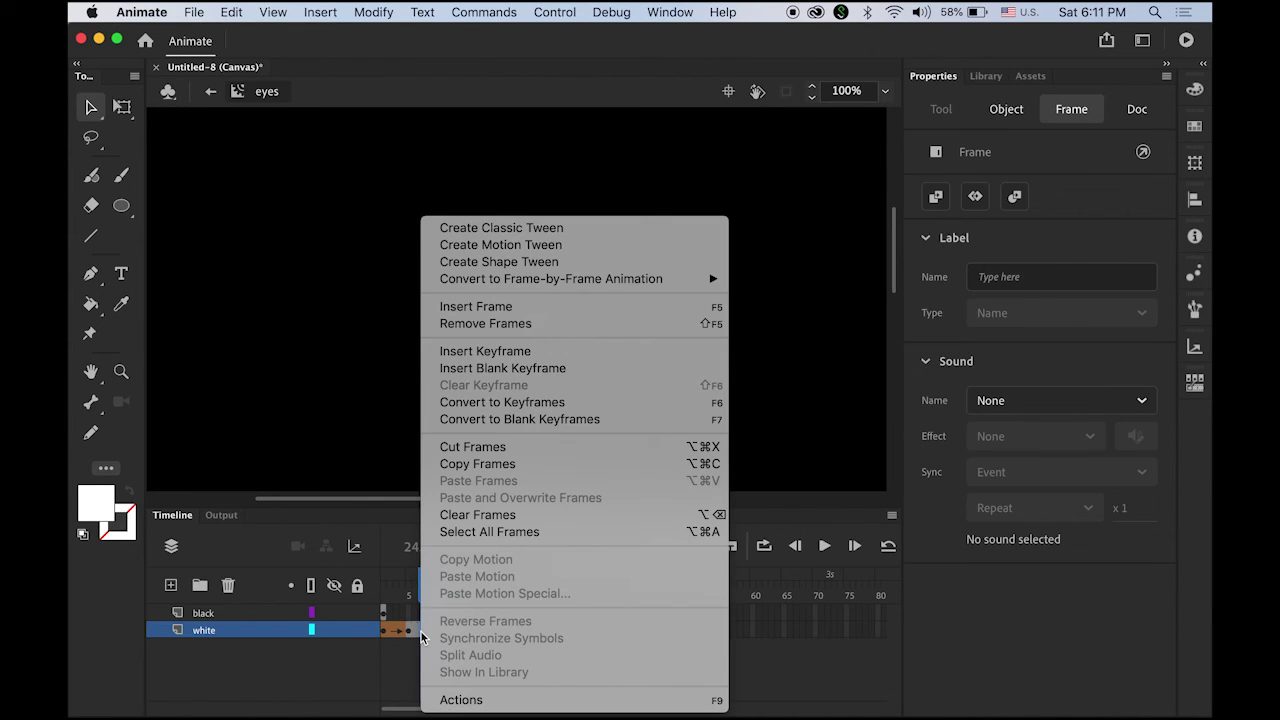
pyautogui.click(572, 262)
pyautogui.moveTo(420, 595); pyautogui.dragTo(447, 617)
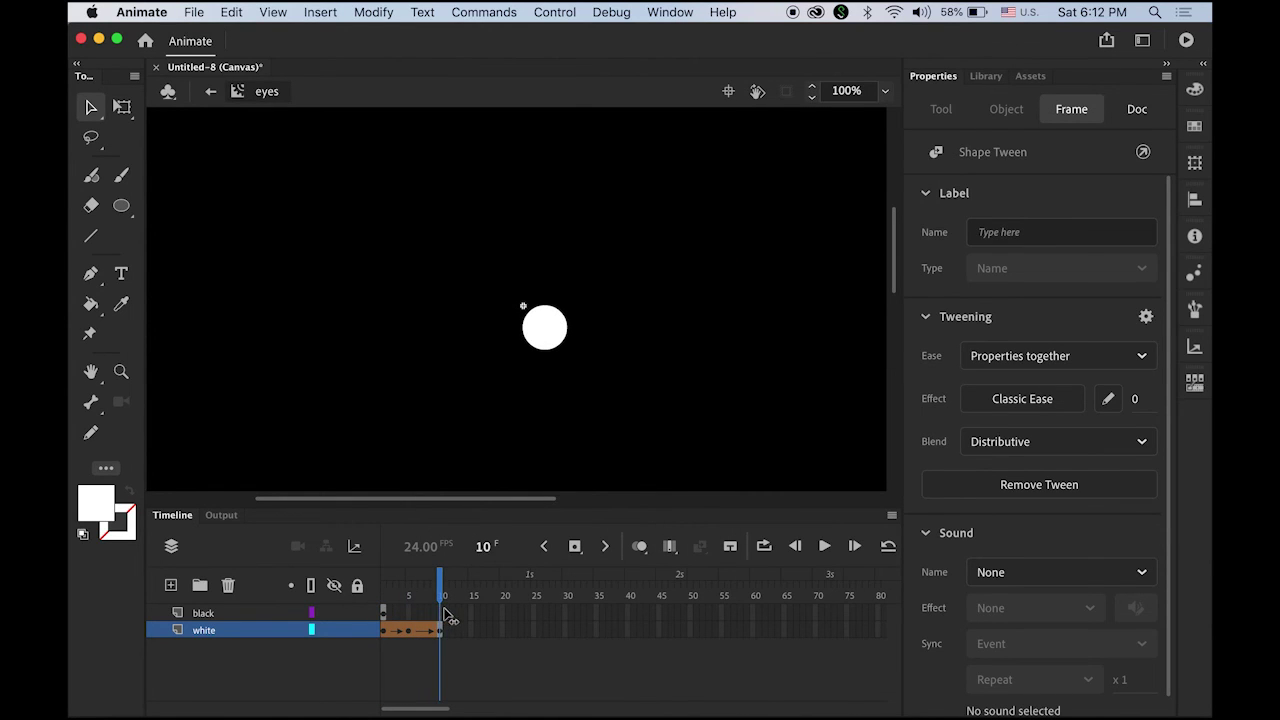
# Add a keyframe at frame 20 on the white layer.
pyautogui.click(503, 637)
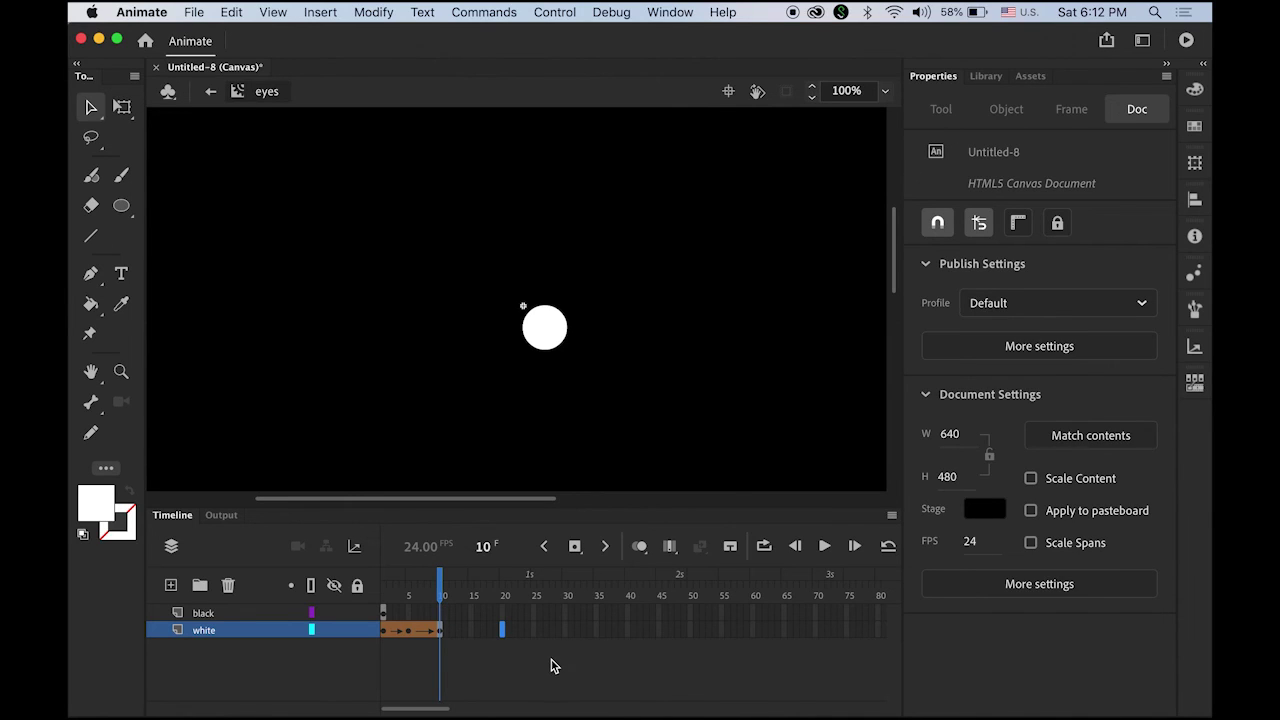
pyautogui.click(580, 550)
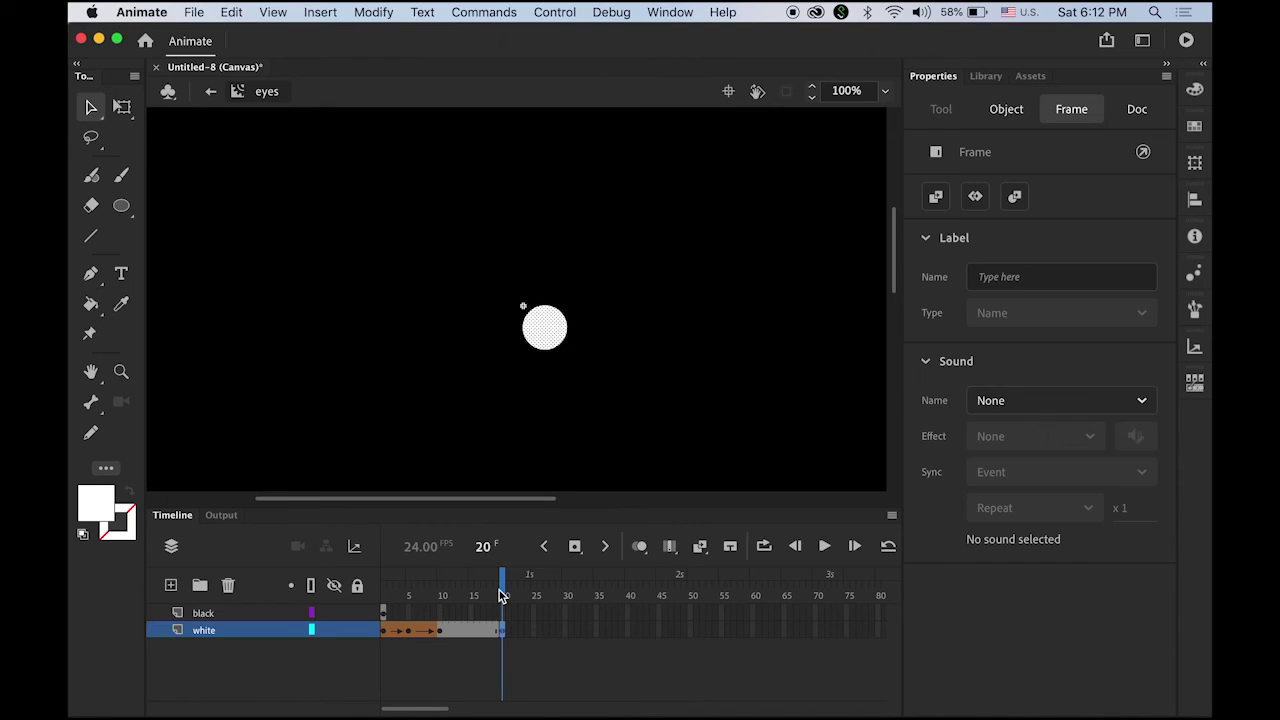
pyautogui.moveTo(503, 597); pyautogui.dragTo(380, 603)
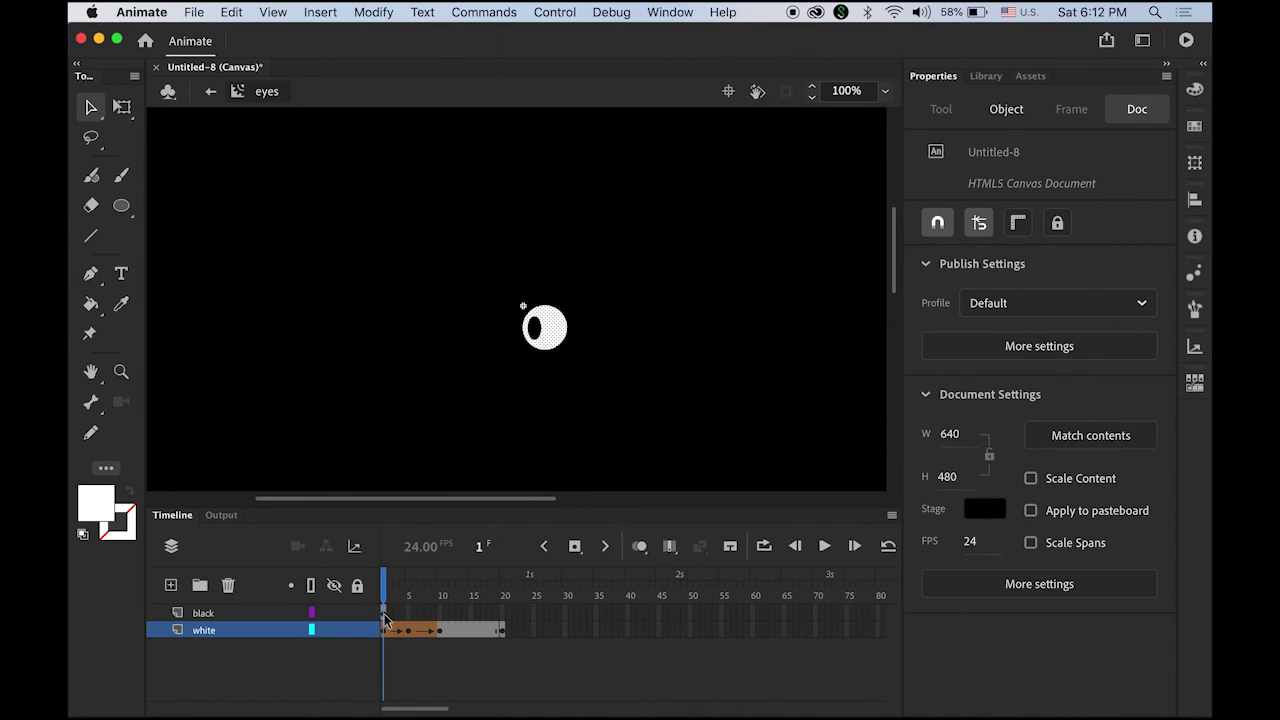
# Extend the black layer to frame 20 and play the blink animation.
pyautogui.click(501, 614)
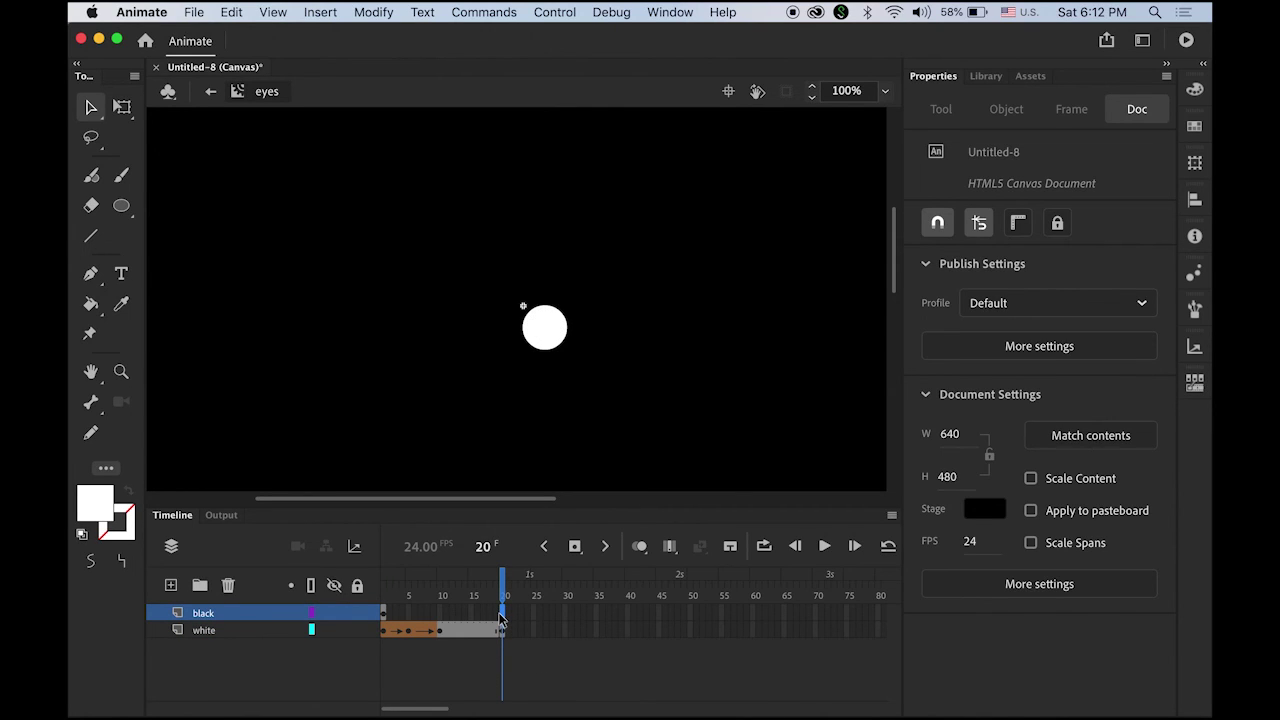
pyautogui.rightClick(500, 614)
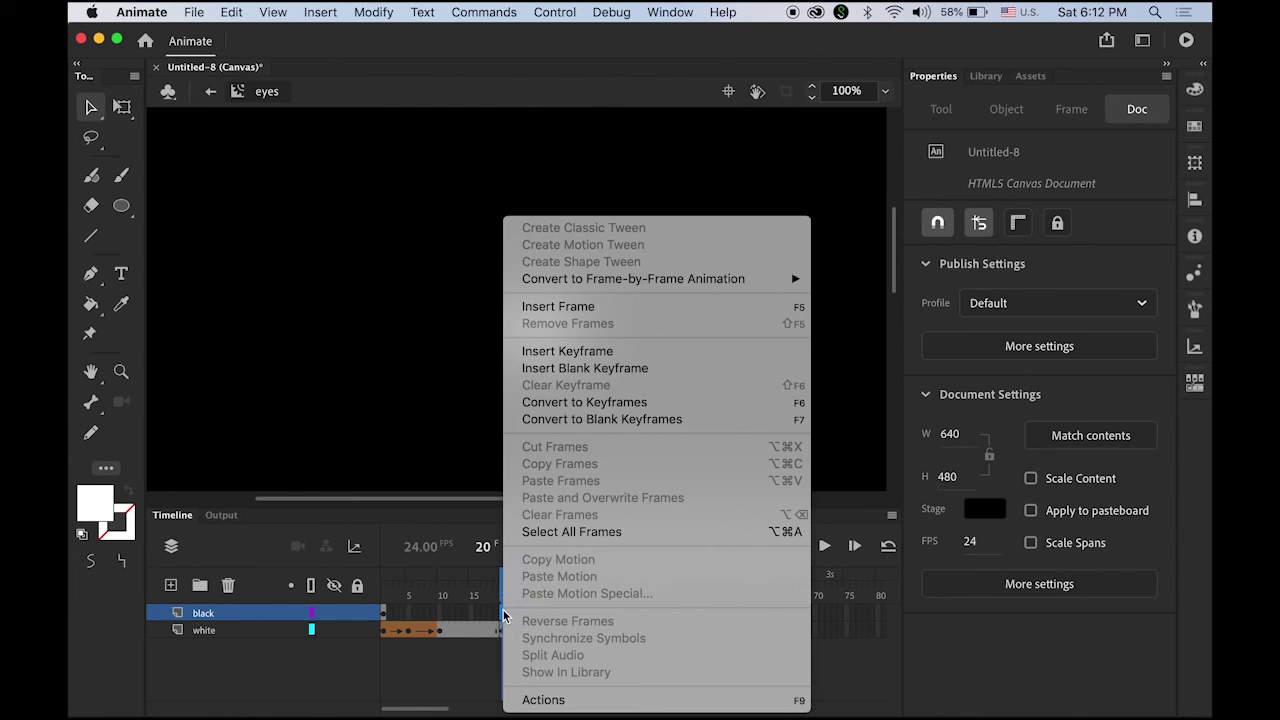
pyautogui.click(598, 306)
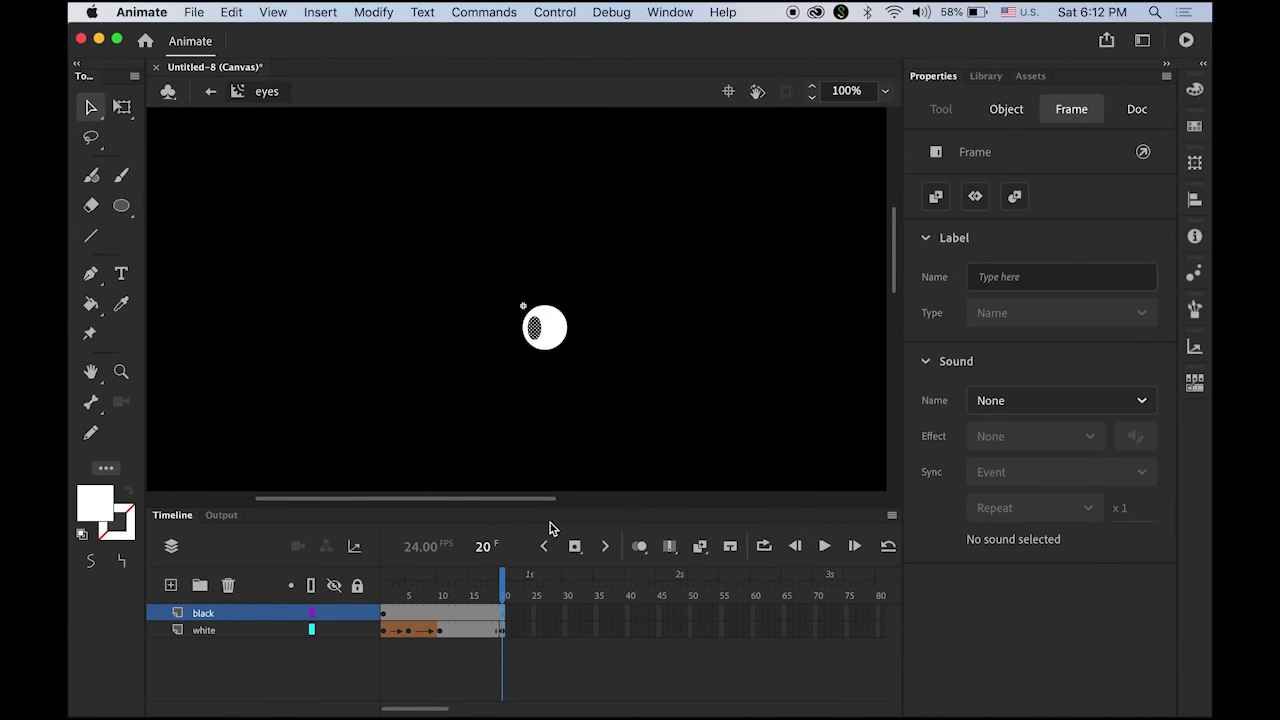
pyautogui.click(822, 546)
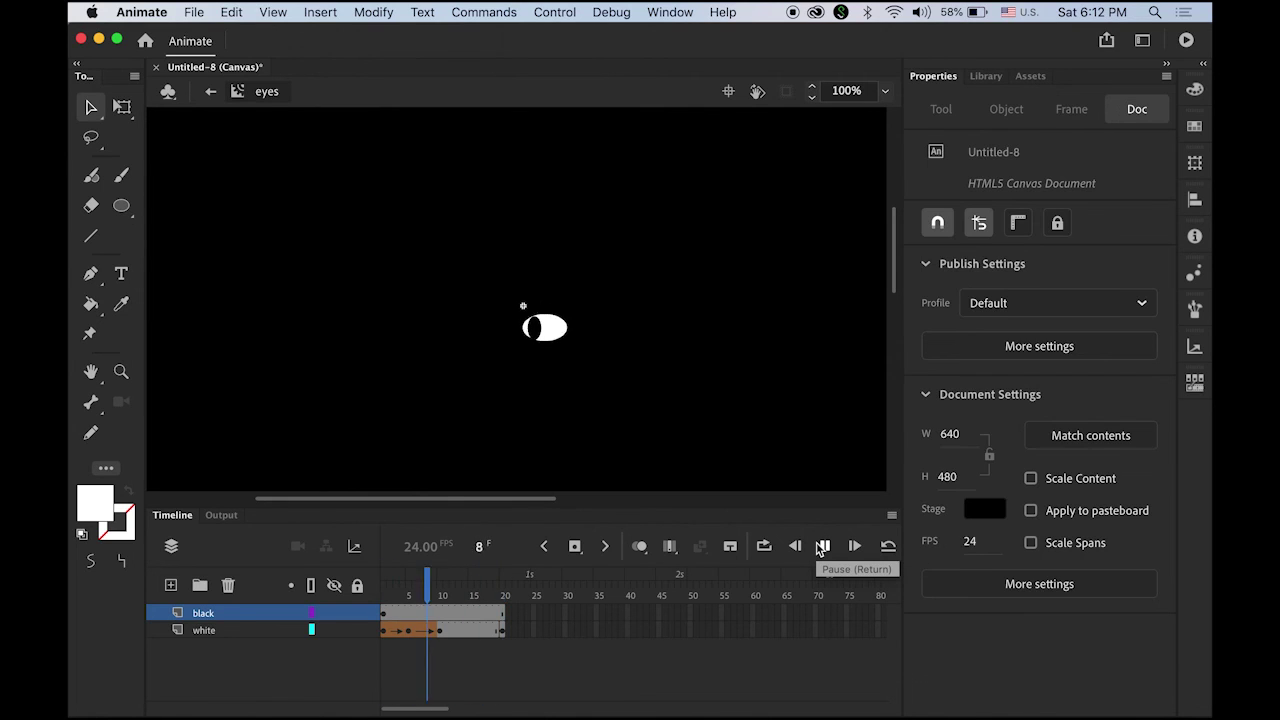
pyautogui.click(822, 546)
pyautogui.click(818, 546)
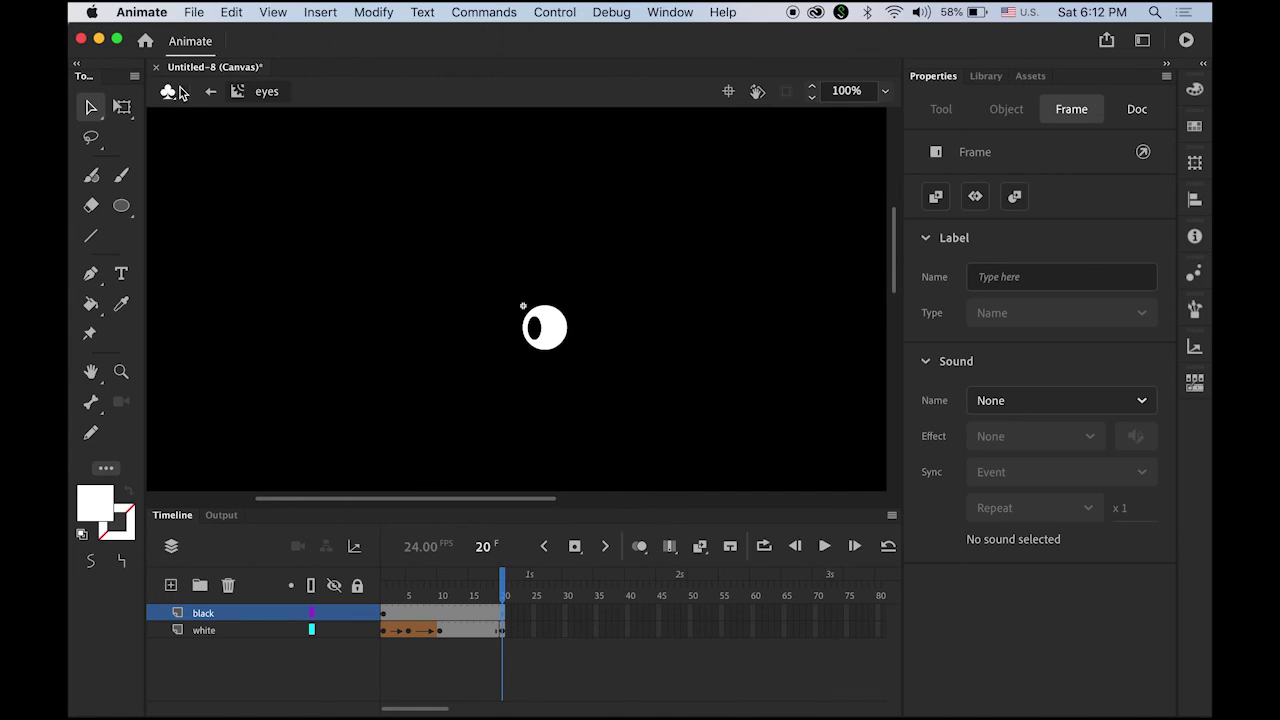
# In Scene 1, add an 'eyes' layer above Armature_1 and drag the eyes symbol onto the cat's head.
pyautogui.click(211, 95)
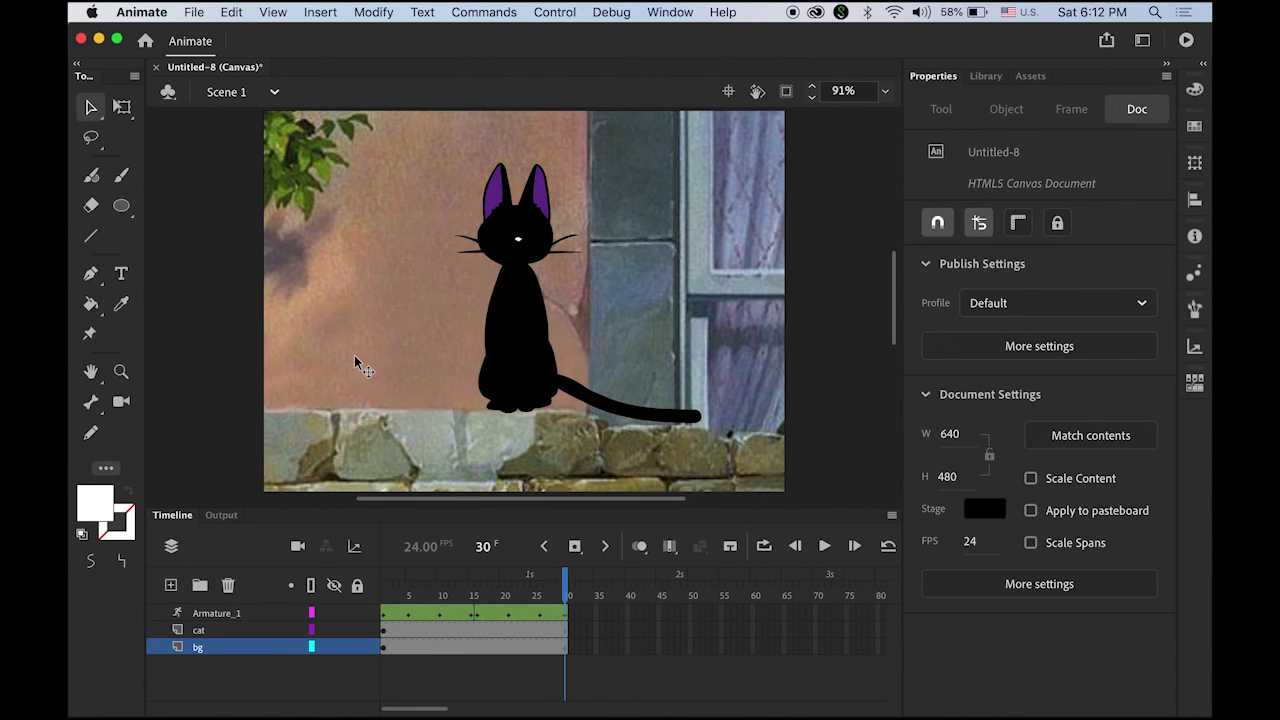
pyautogui.click(212, 613)
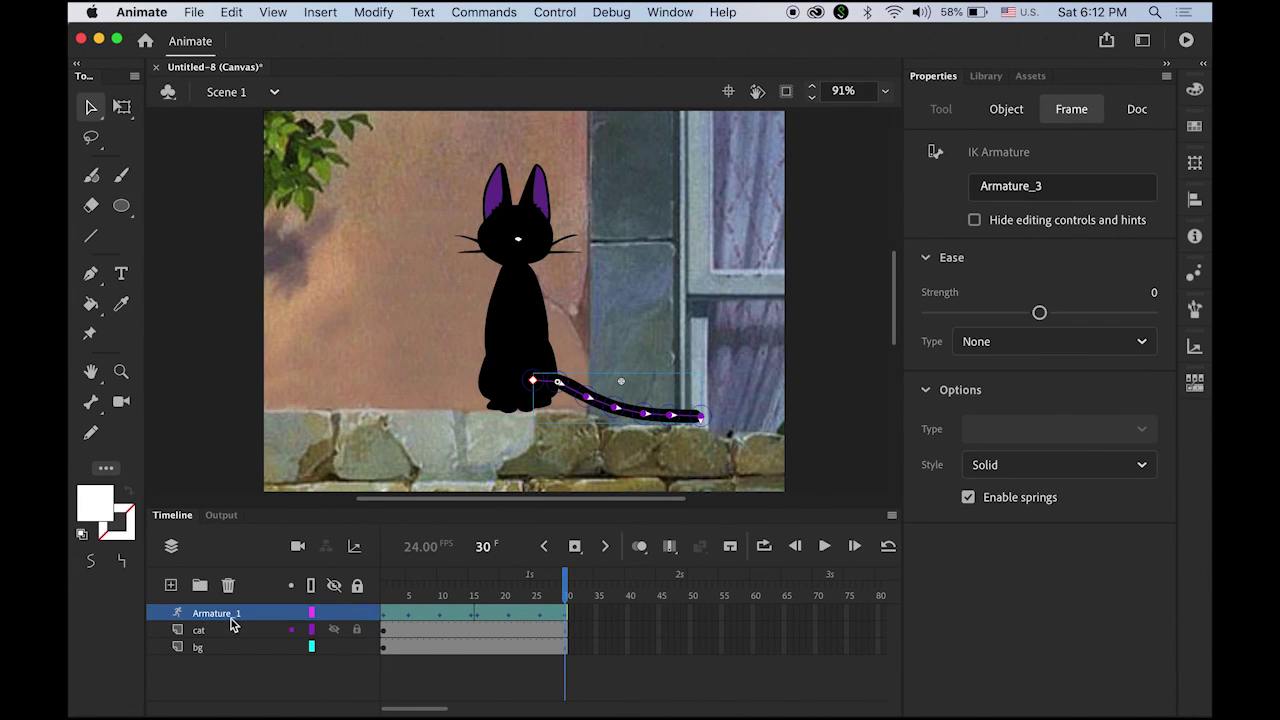
pyautogui.click(171, 586)
pyautogui.doubleClick(210, 612)
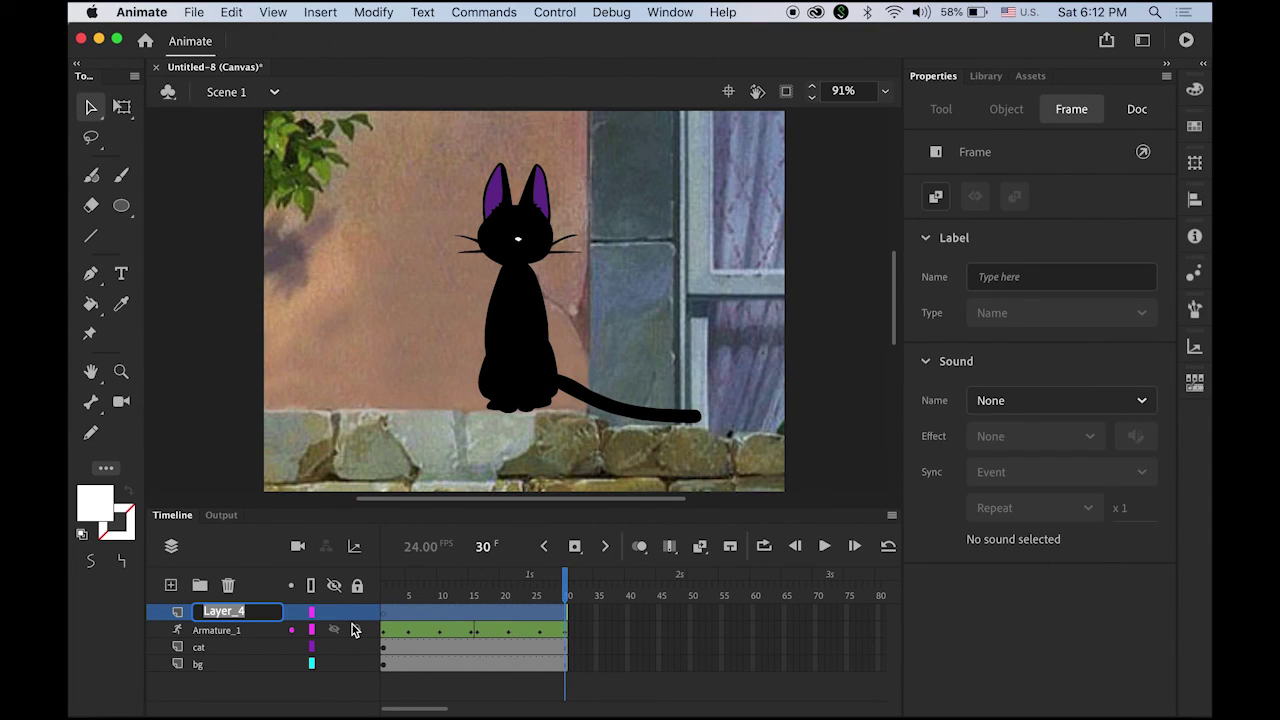
pyautogui.write('eyes')
pyautogui.press('Return')
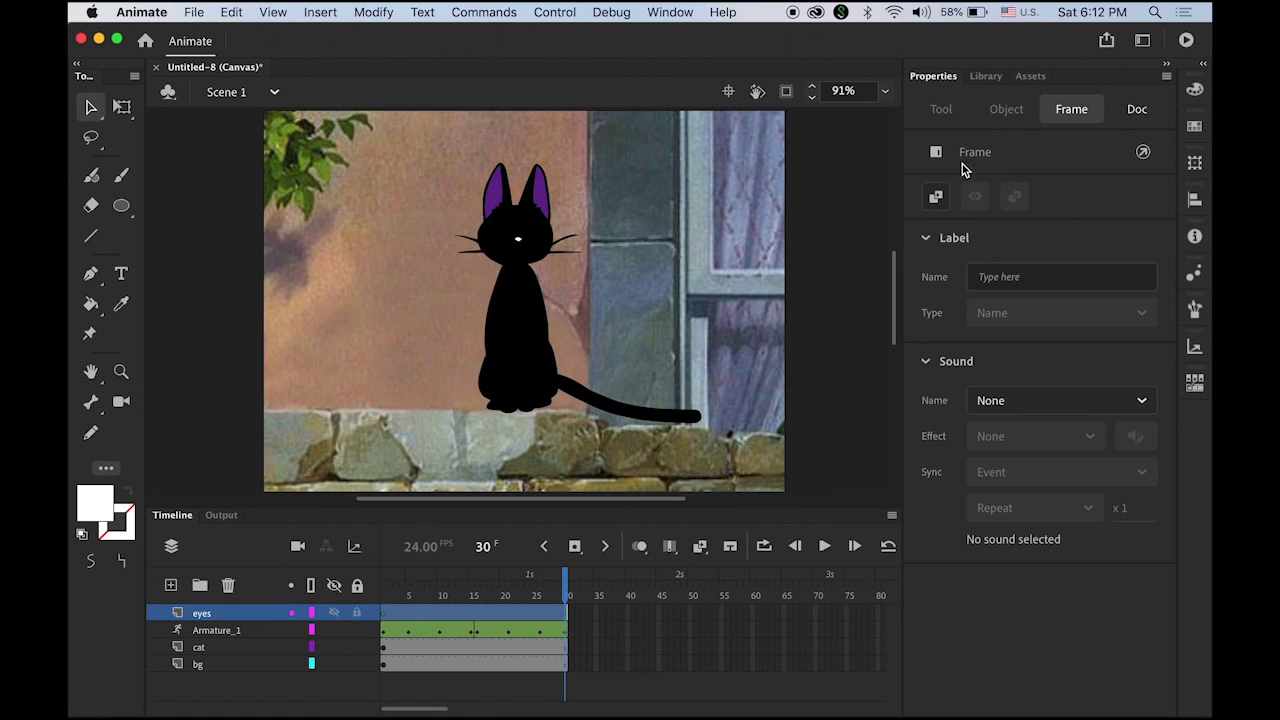
pyautogui.click(985, 77)
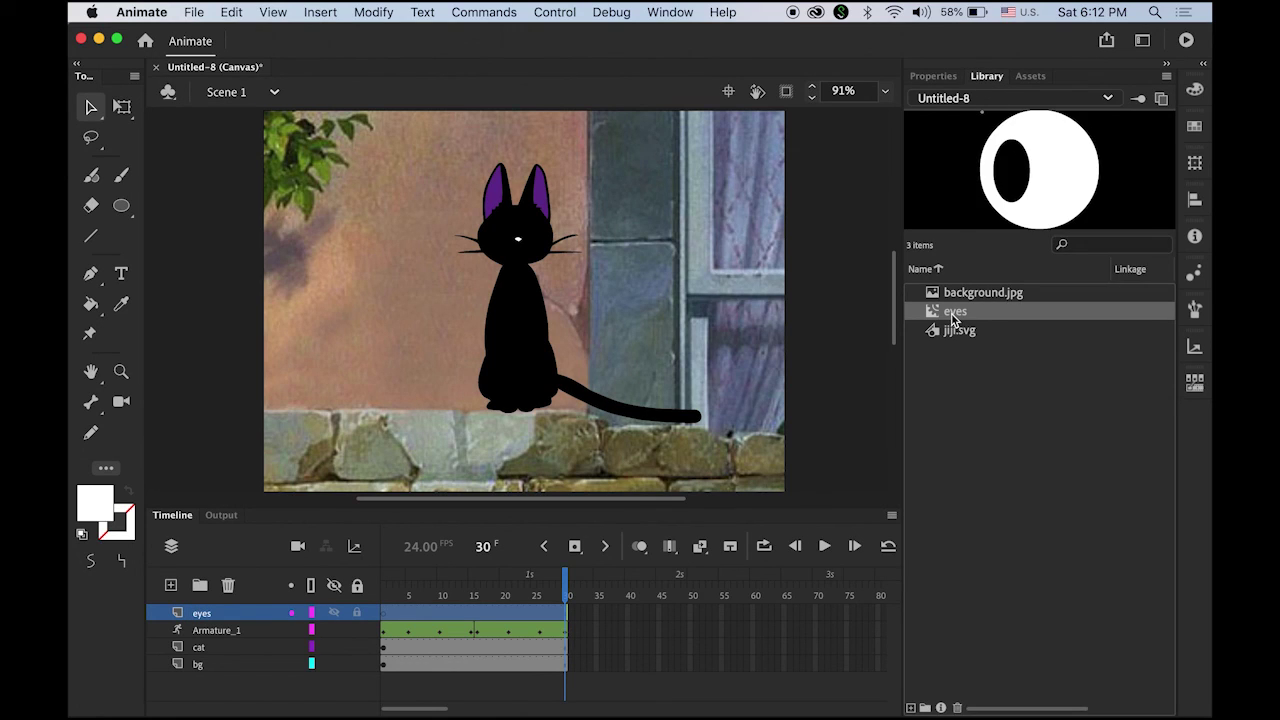
pyautogui.moveTo(956, 313); pyautogui.dragTo(552, 248)
# Zoom in on the cat's face and scale the eyes instance down to fit its right side.
pyautogui.press('z')
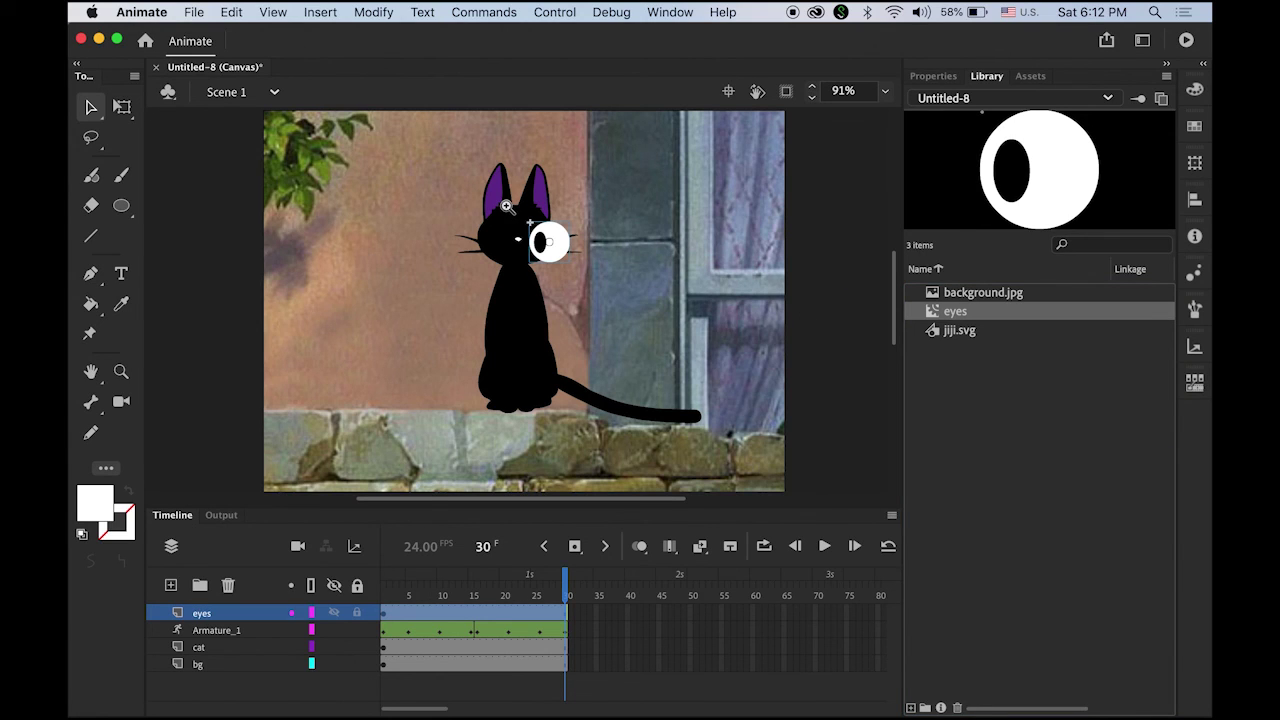
pyautogui.click(505, 205)
pyautogui.moveTo(645, 391); pyautogui.dragTo(595, 311)
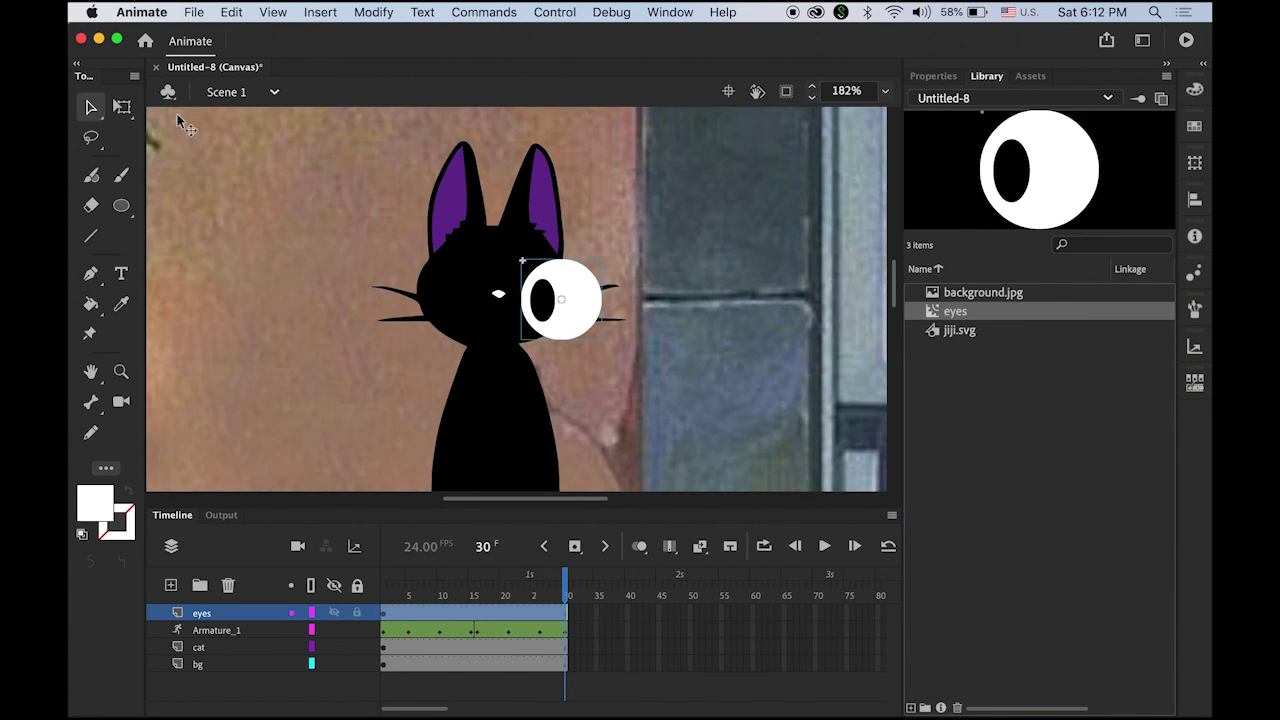
pyautogui.click(121, 107)
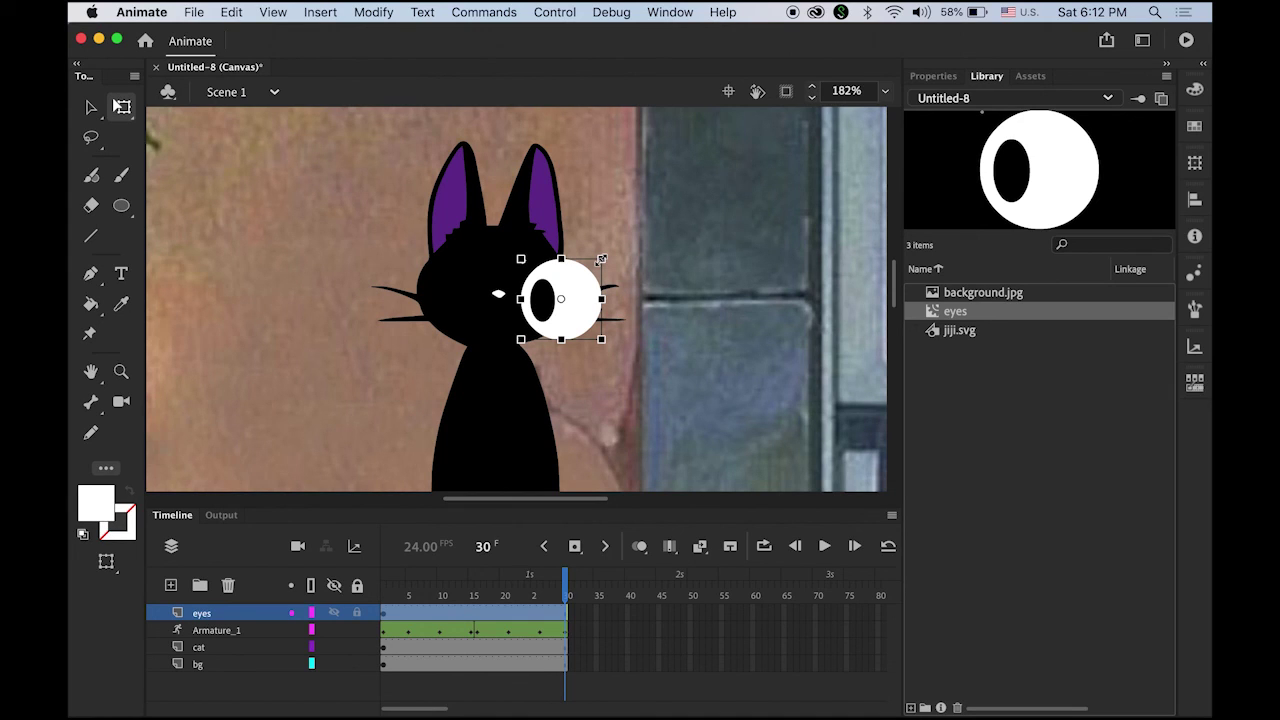
pyautogui.moveTo(600, 259); pyautogui.dragTo(547, 283)
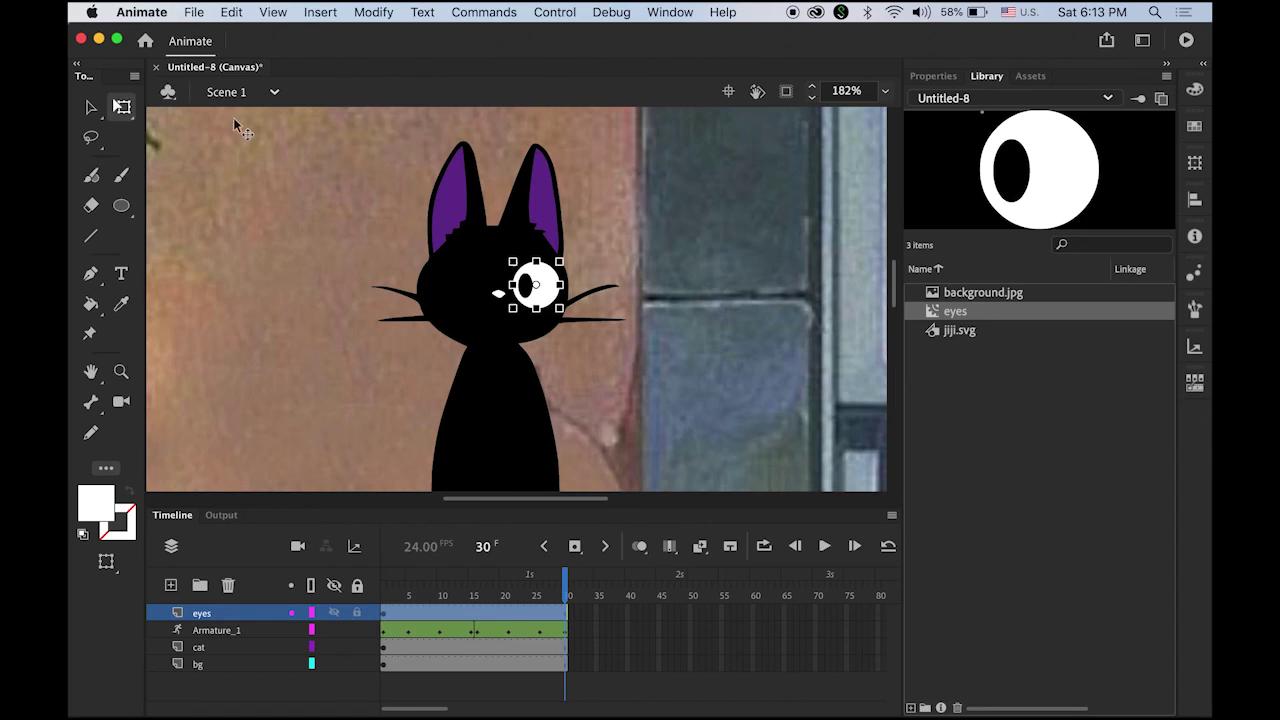
pyautogui.click(91, 106)
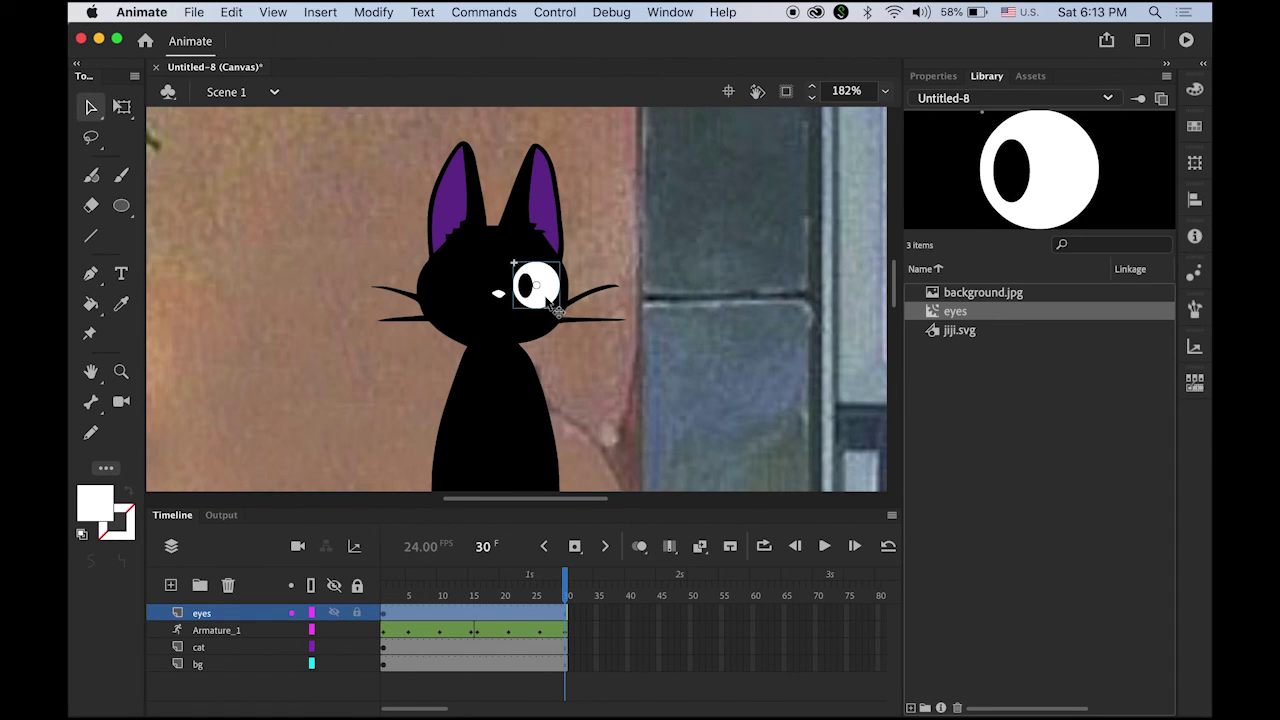
# Alt-drag a copy of the eye to the face's left side, narrow it, and fit the stage in view.
pyautogui.moveTo(556, 310); pyautogui.dragTo(474, 300)
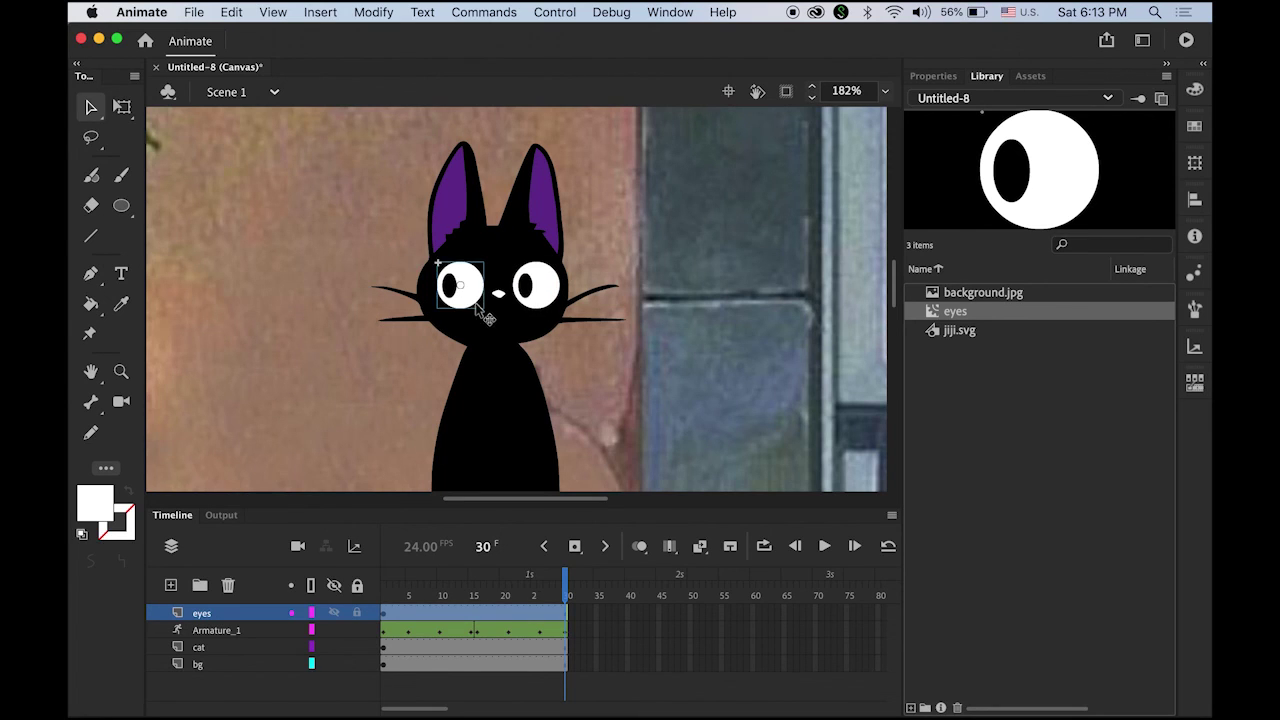
pyautogui.click(122, 106)
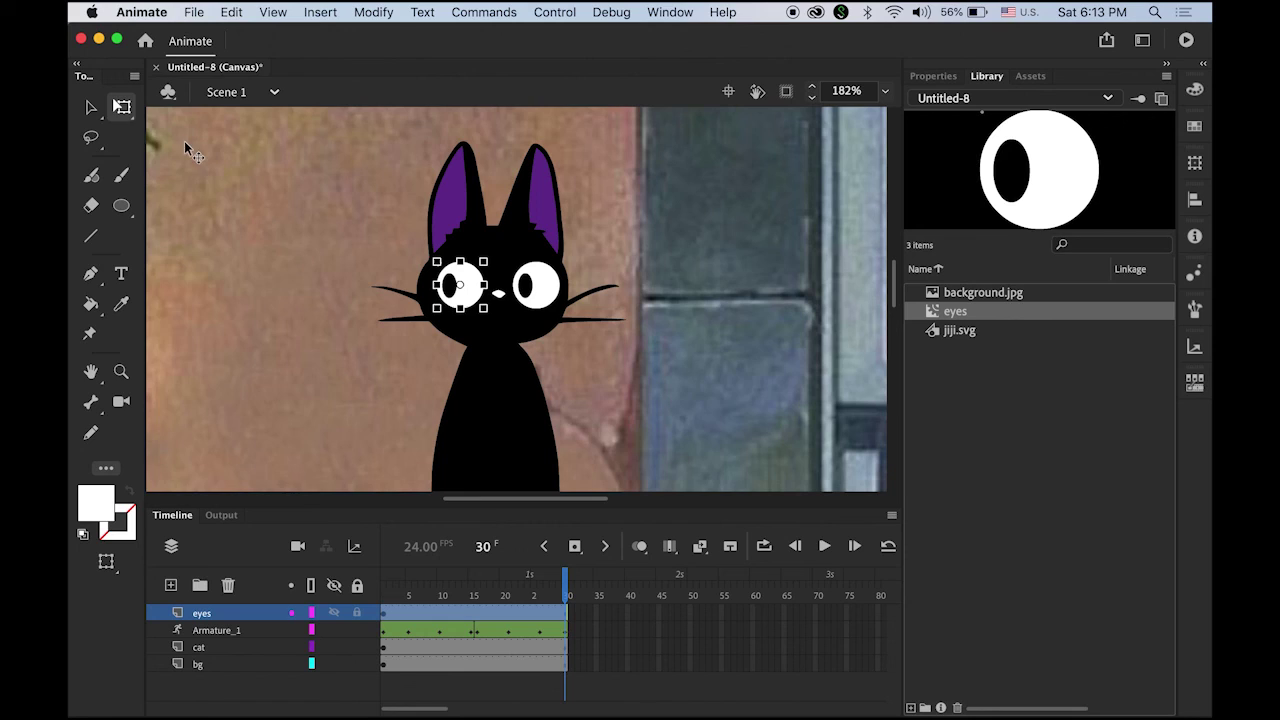
pyautogui.moveTo(436, 285); pyautogui.dragTo(485, 288)
pyautogui.click(91, 107)
pyautogui.click(194, 177)
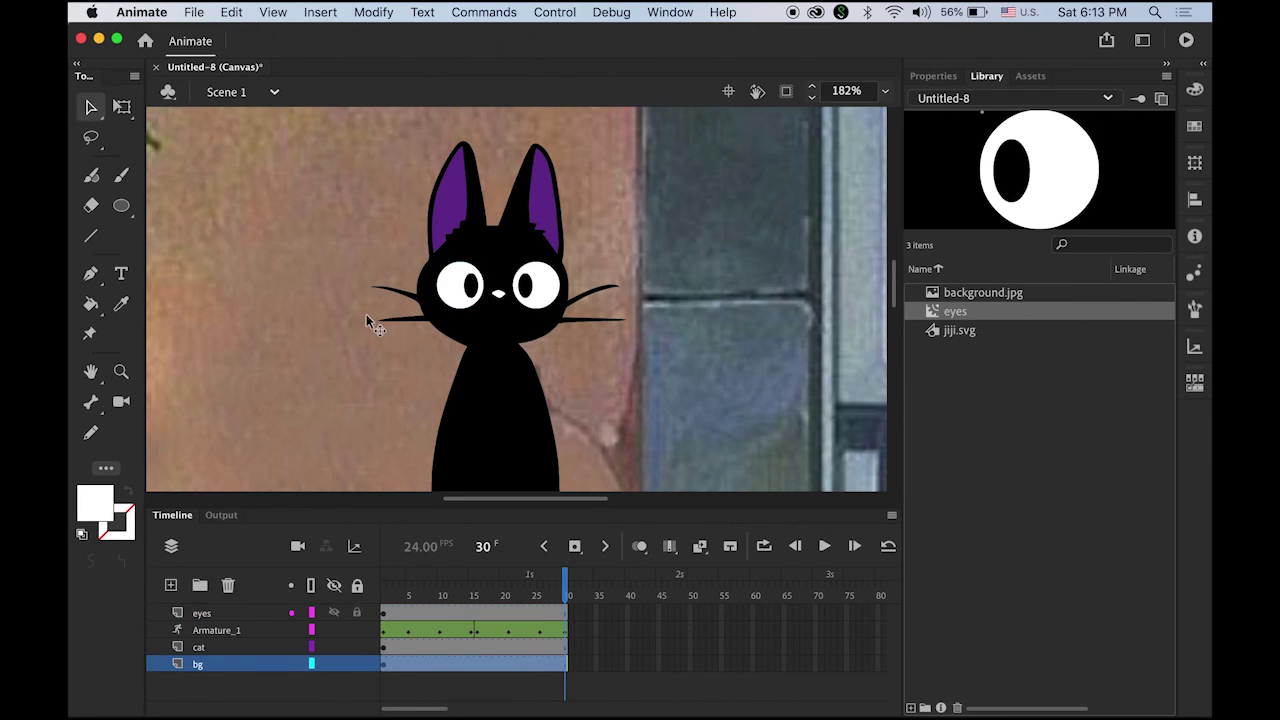
pyautogui.doubleClick(90, 372)
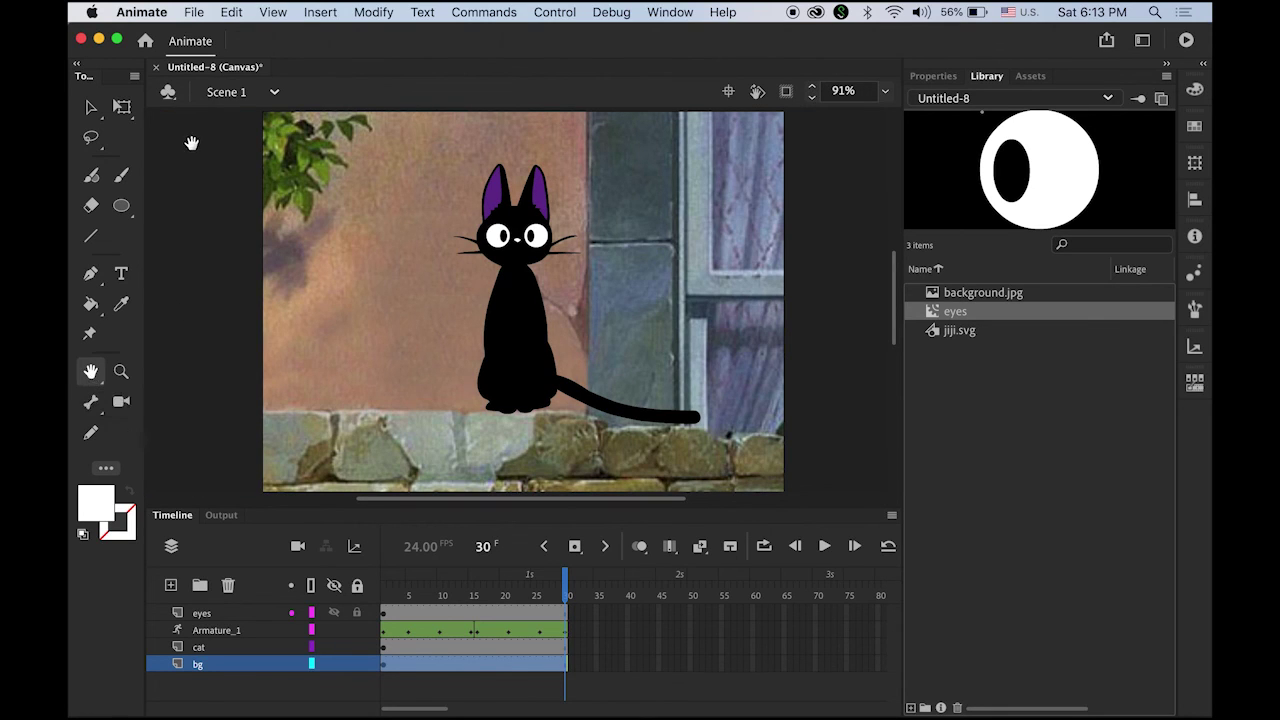
# Run Control > Test Movie > In Browser to play the cat scene.
pyautogui.click(555, 12)
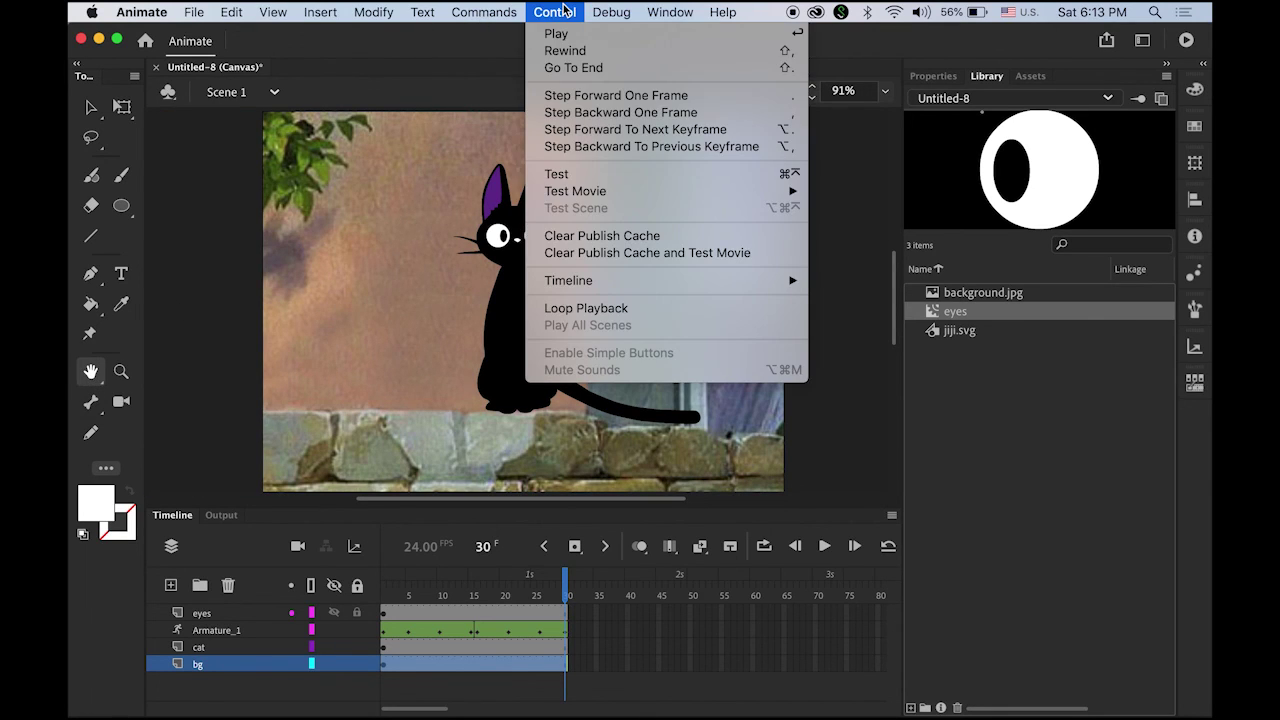
pyautogui.moveTo(660, 192)
pyautogui.click(850, 208)
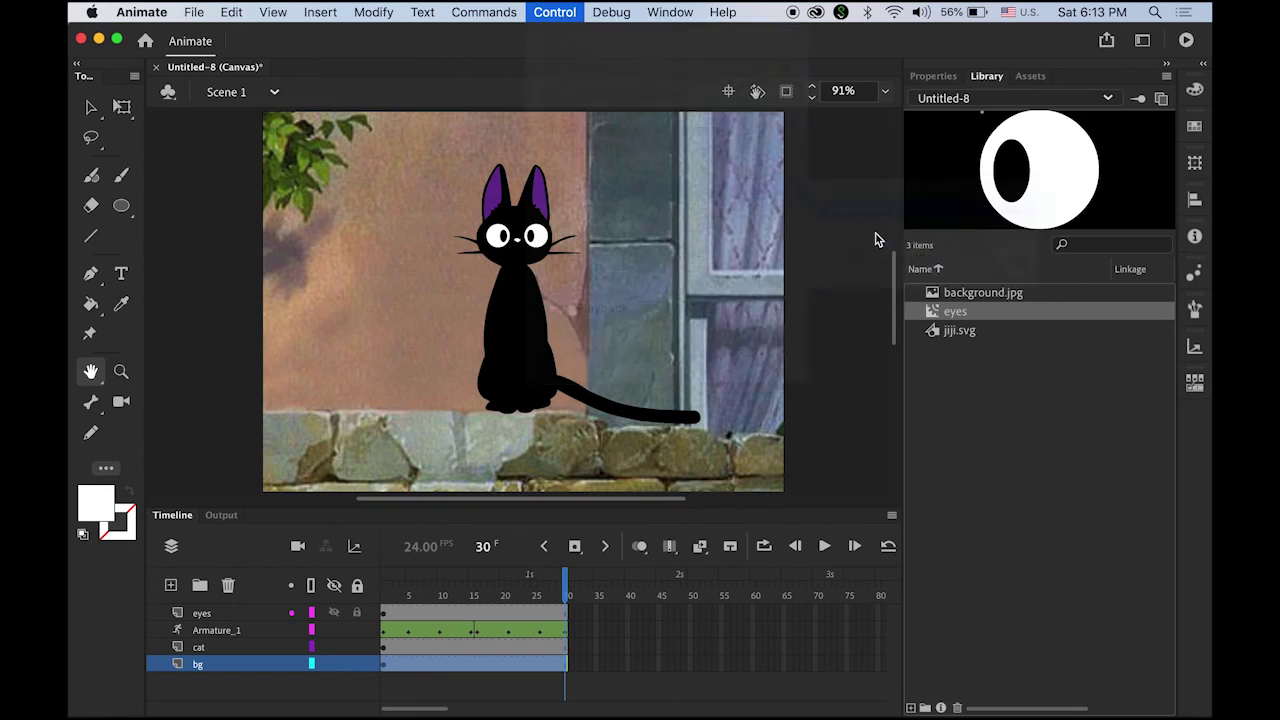